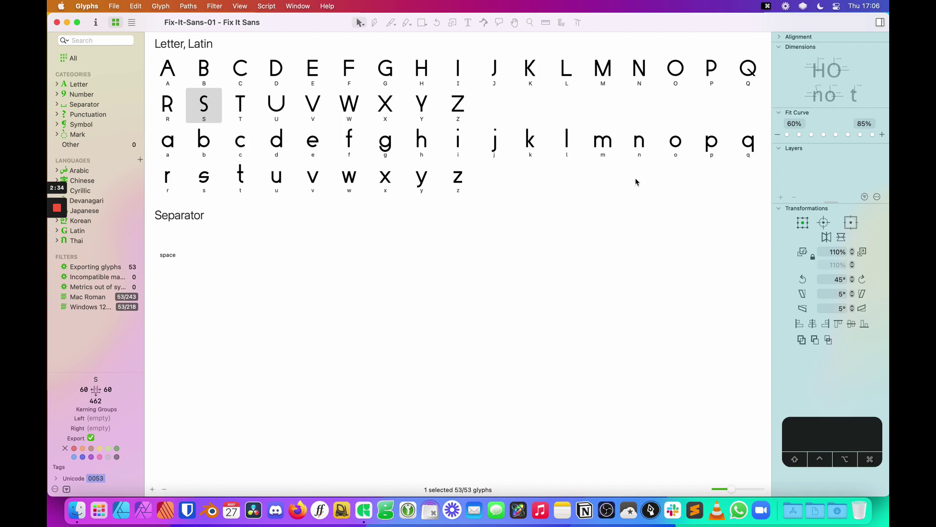
Open the lowercase n for editing and replace the sample text with "OHno"
double_click(640, 147)
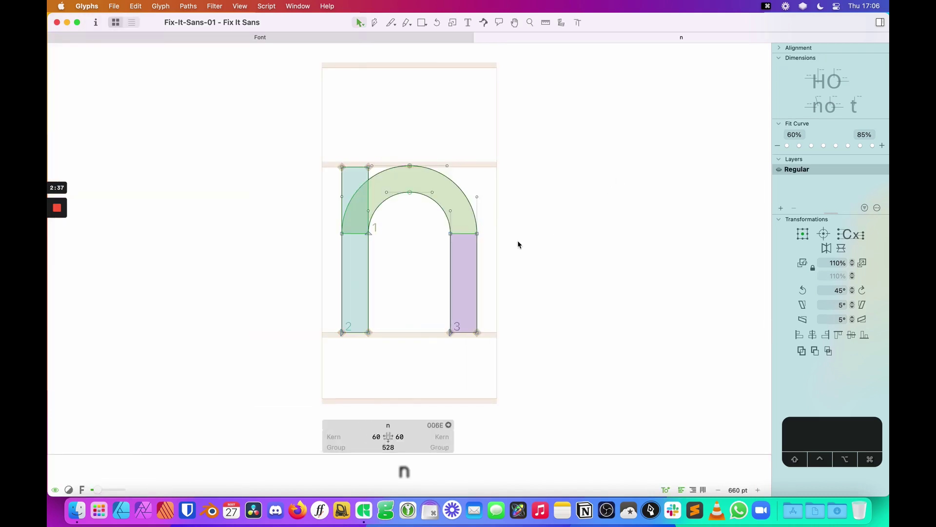
key("t")
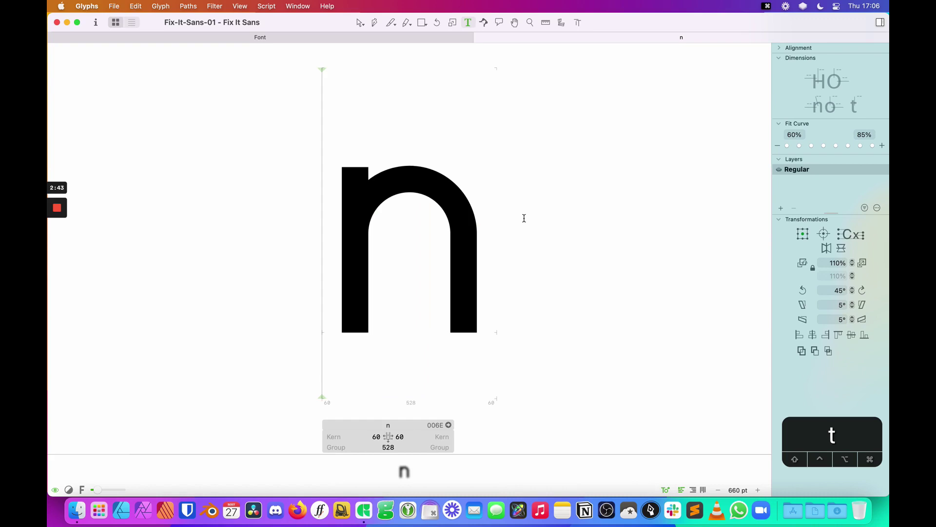
key("super+a")
type("OHno")
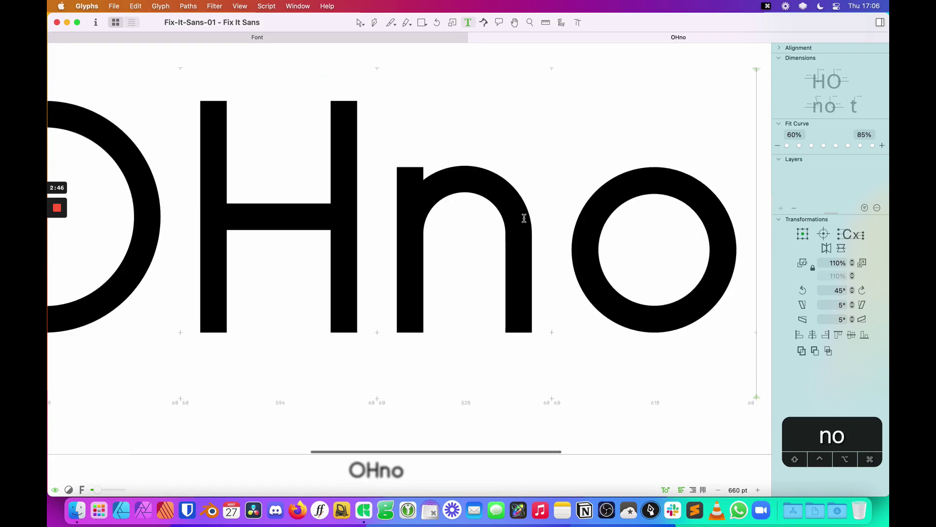
key("super+minus")
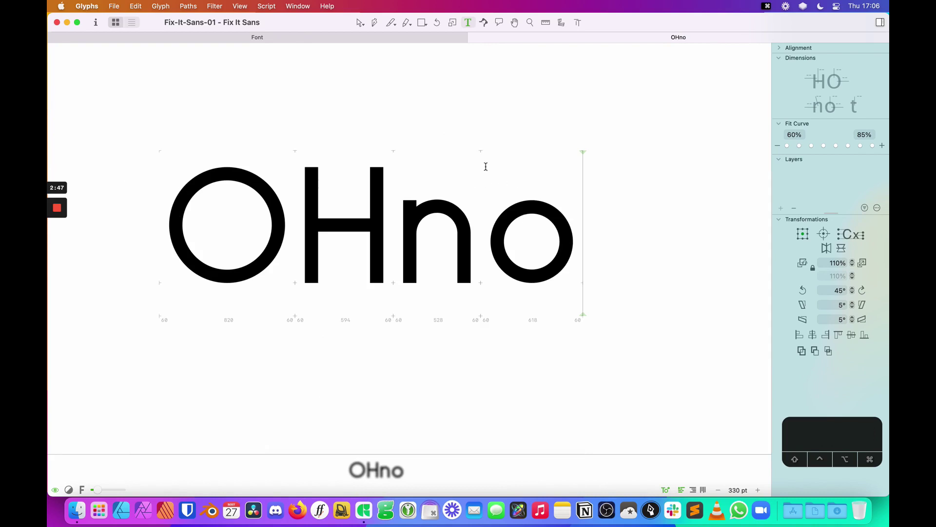
key("Escape")
left_click_drag(487, 127, 525, 127)
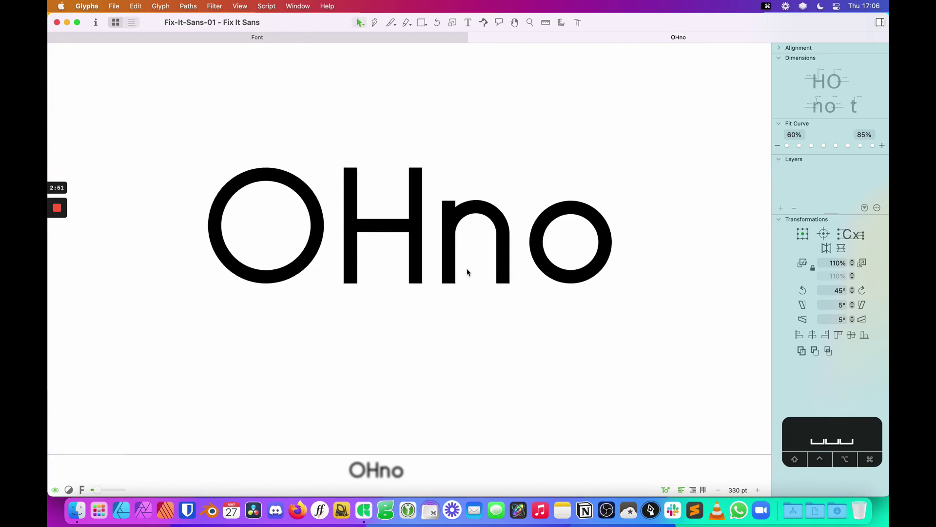
Remove the capital O and H from the sample text, leaving "no"
key("t")
left_click(437, 261)
key("BackSpace")
key("BackSpace")
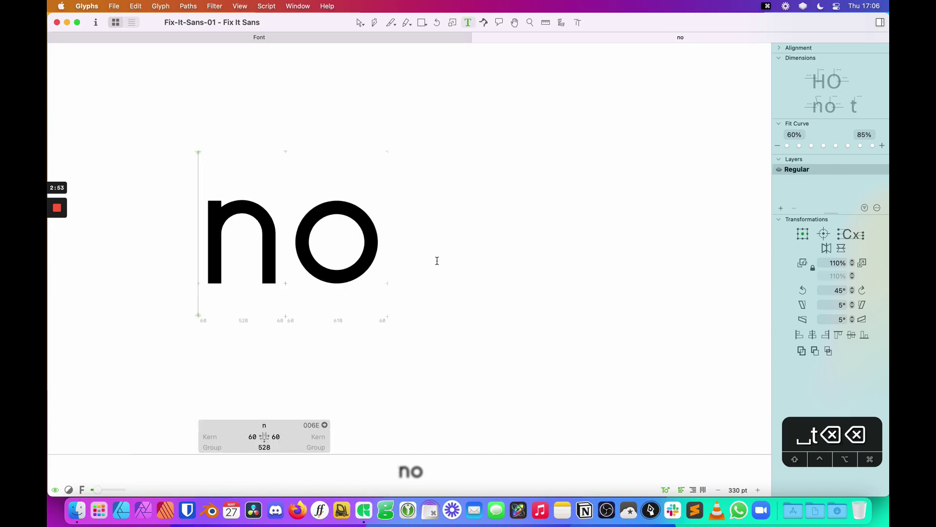
key("Escape")
left_click_drag(382, 244, 610, 222)
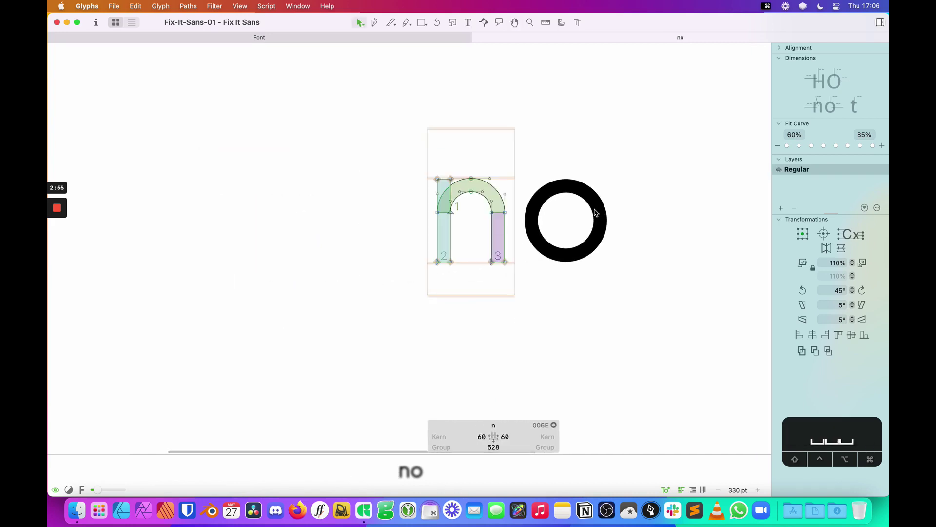
Insert "hm" before the n to compare related letters, and open the n's outlines up close
type("t")
type("h")
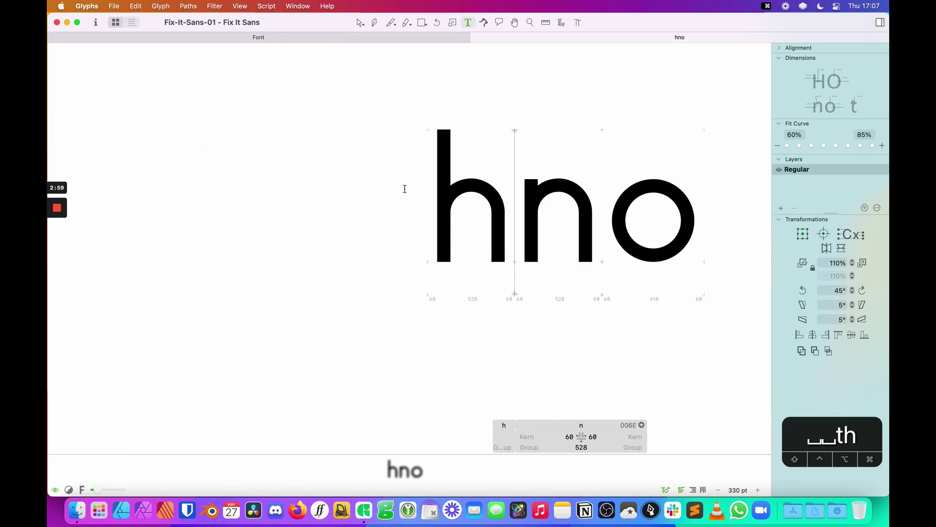
type("m")
key("Escape")
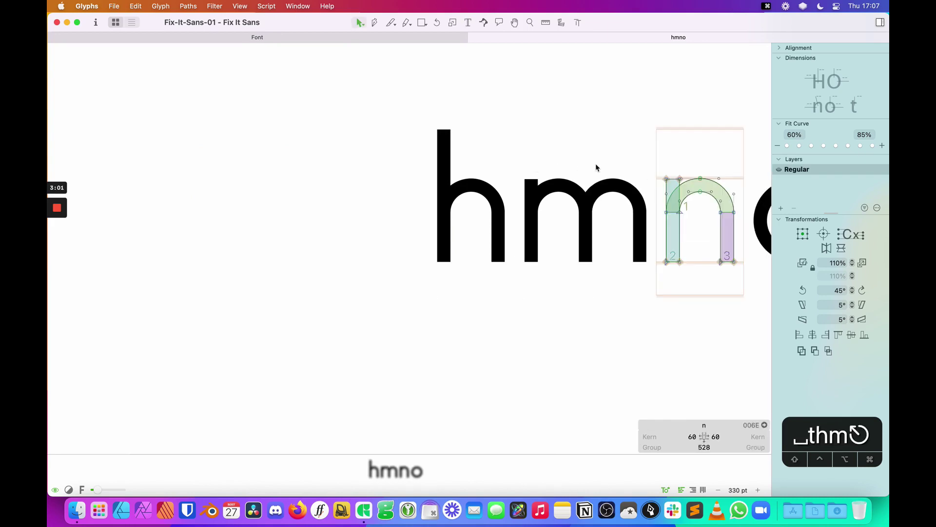
left_click_drag(671, 161, 561, 183)
key("z")
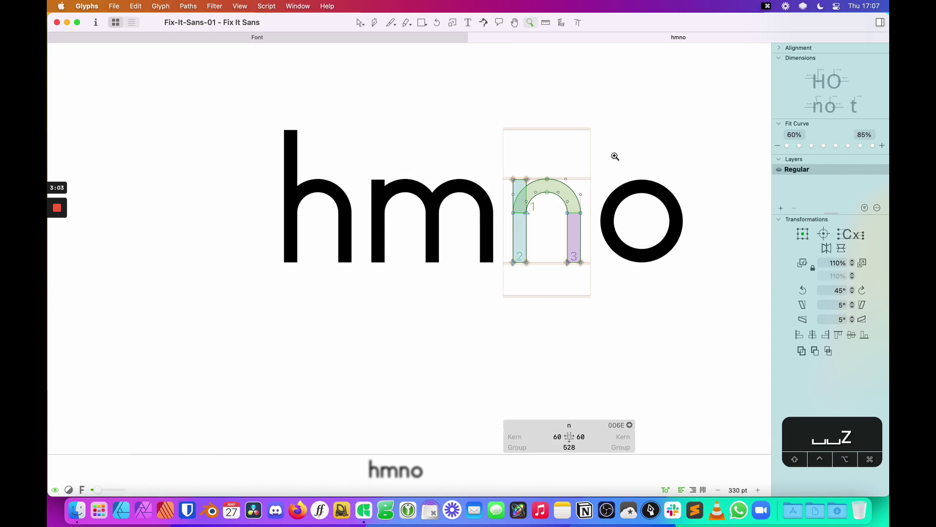
left_click_drag(625, 140, 422, 275)
key("v")
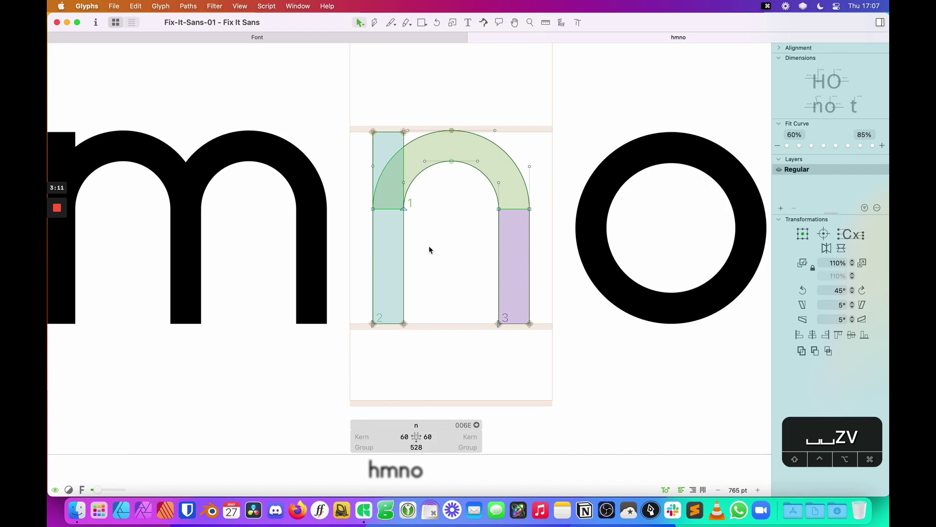
Examine the complete alphabet in the font overview and return to the "hmno" sample text
left_click(334, 37)
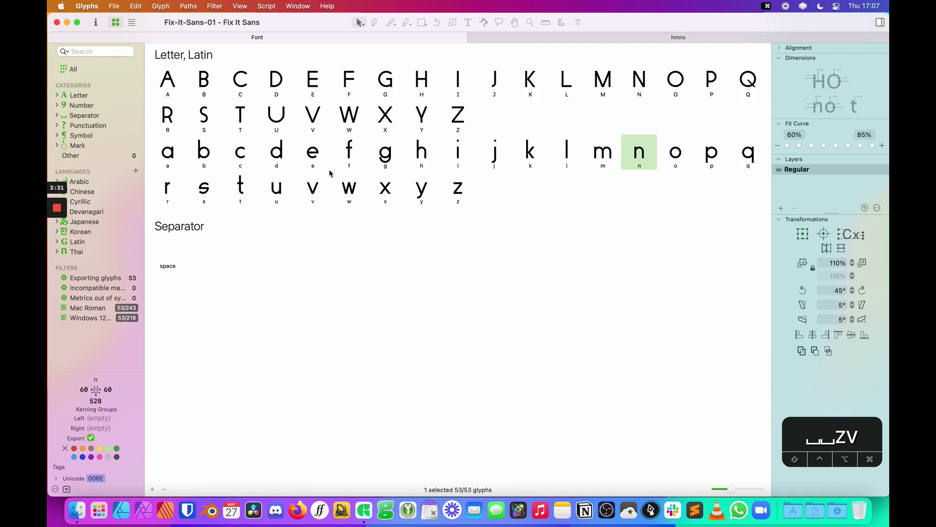
left_click(509, 43)
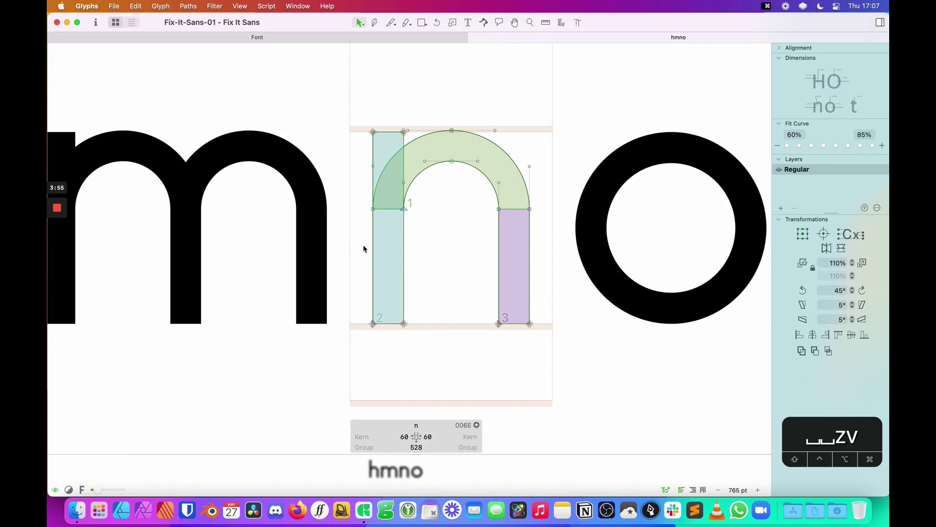
key("space")
left_click_drag(468, 226, 439, 241)
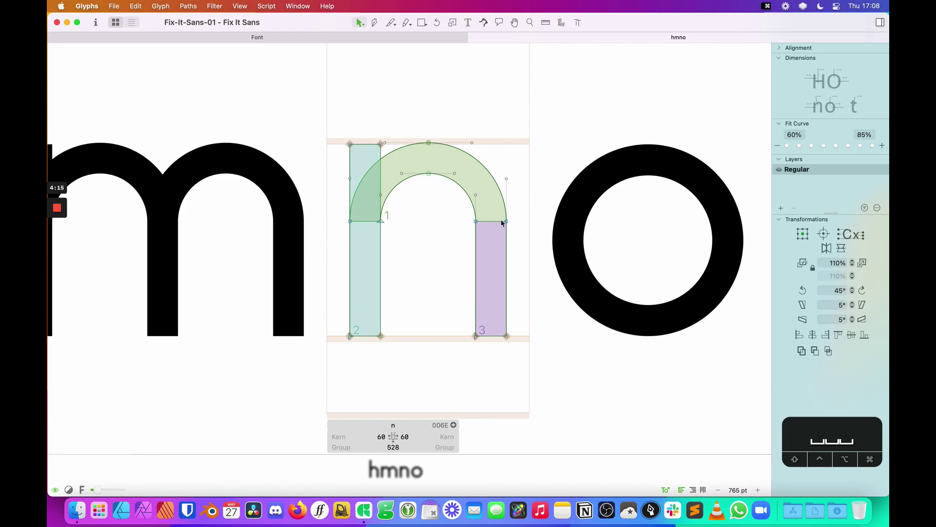
Replace the sample text with a single "n" and show its outlines enlarged
key("z")
left_click_drag(547, 107, 307, 304)
key("space")
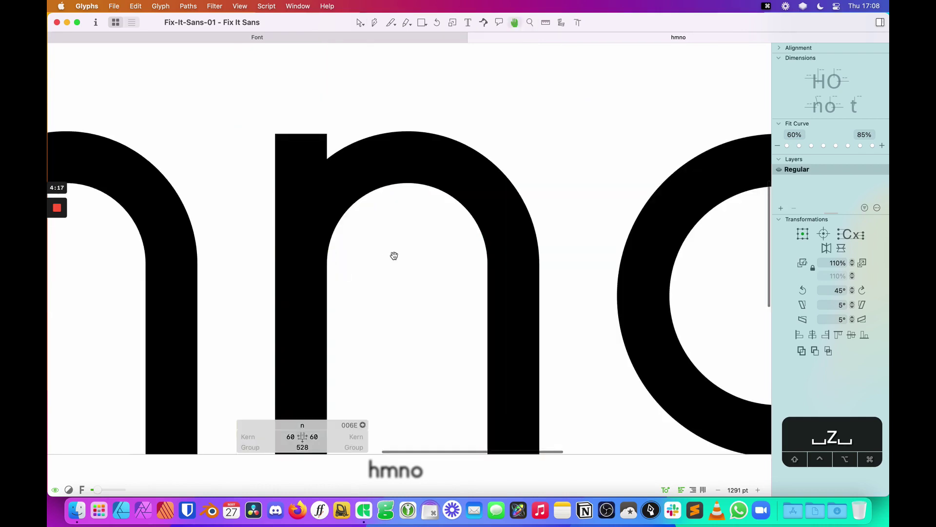
left_click_drag(393, 255, 472, 211)
key("t")
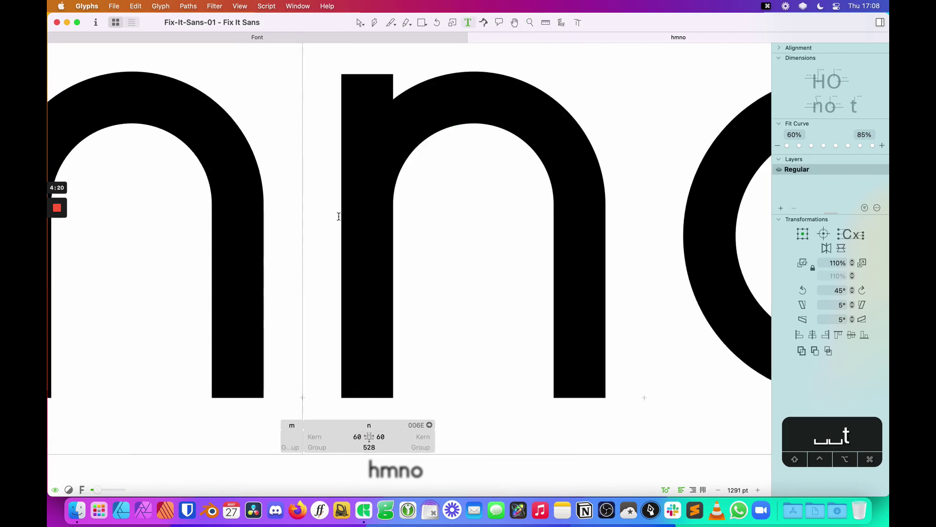
key("super+a")
type("n")
key("space")
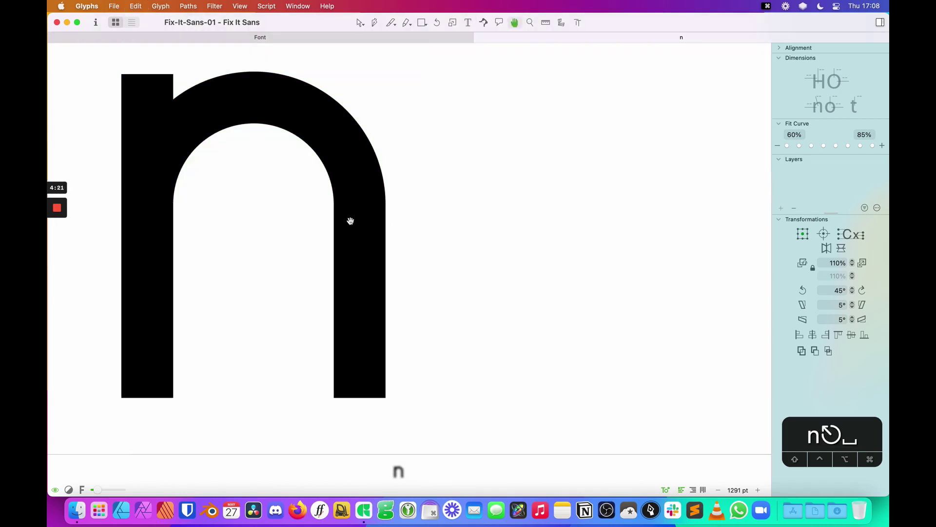
left_click_drag(351, 221, 548, 253)
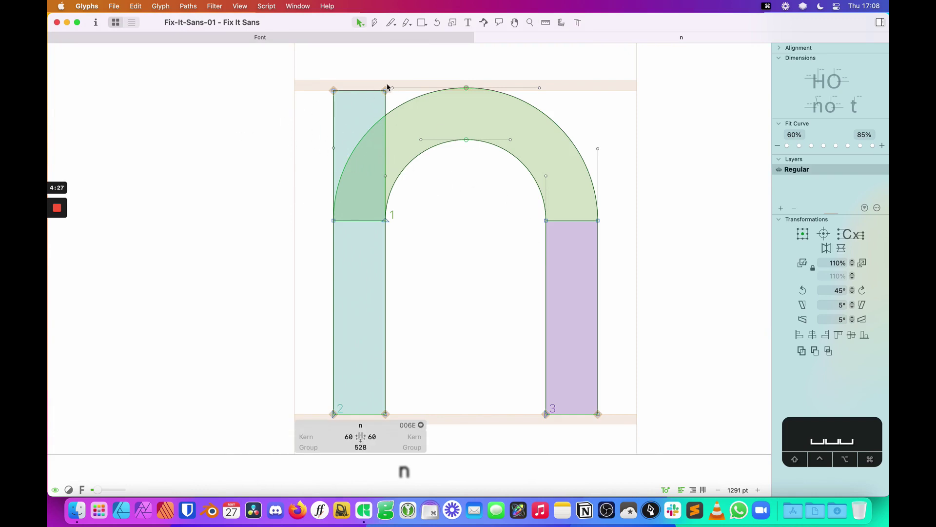
Examine the Regular master's metrics and overshoot zones in the font info, then close it
left_click(95, 25)
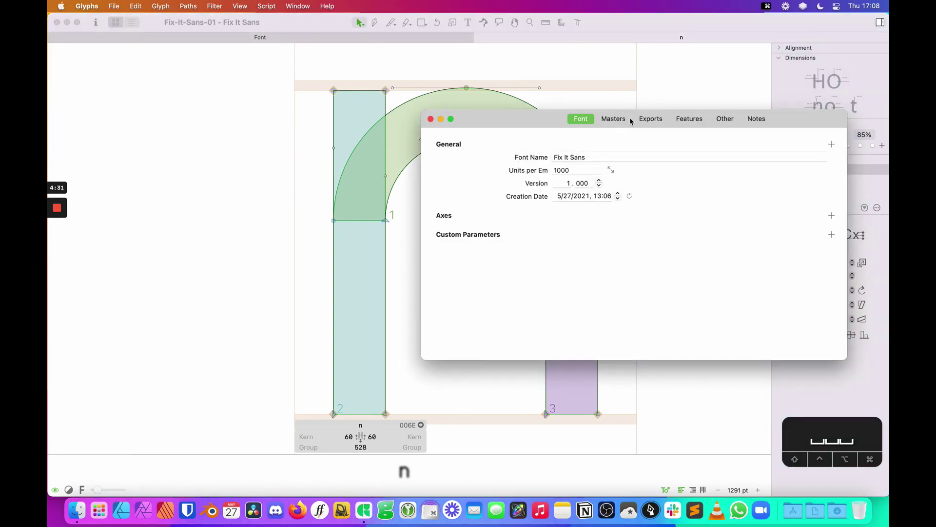
left_click(615, 120)
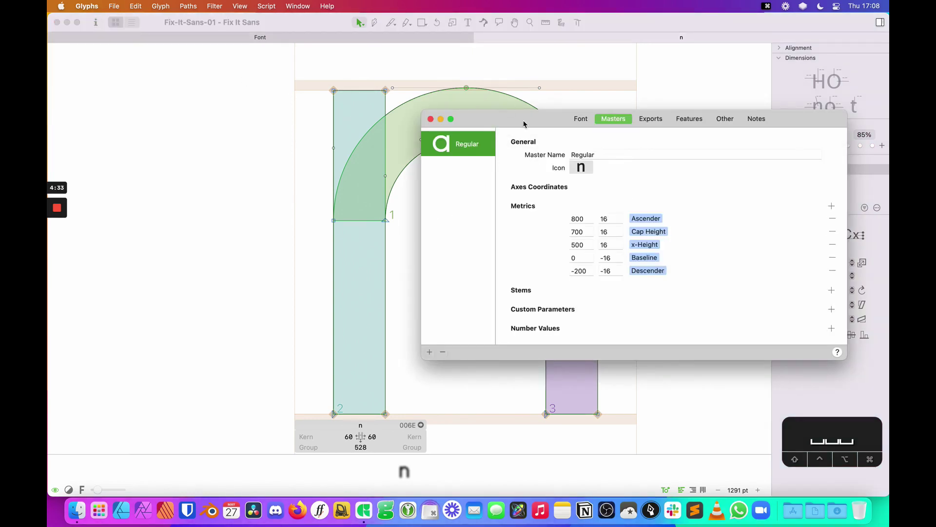
left_click_drag(524, 123, 535, 133)
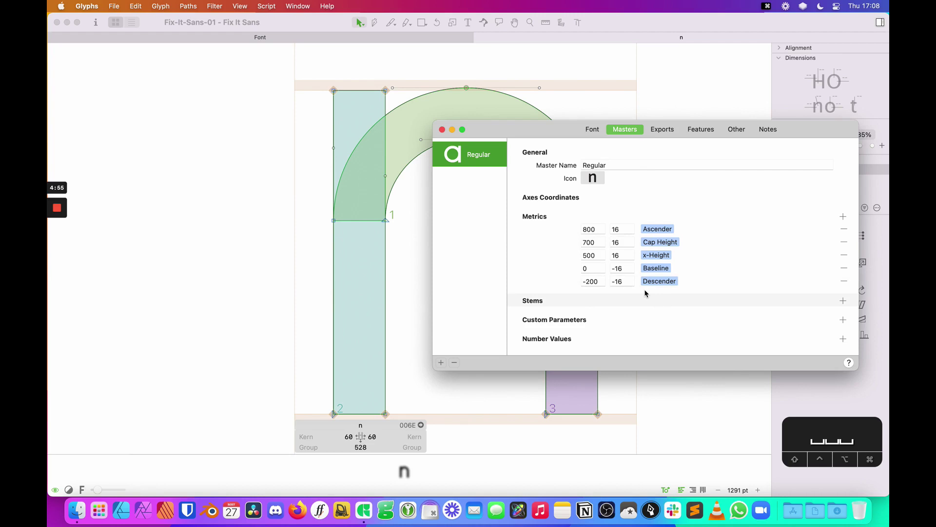
left_click(441, 129)
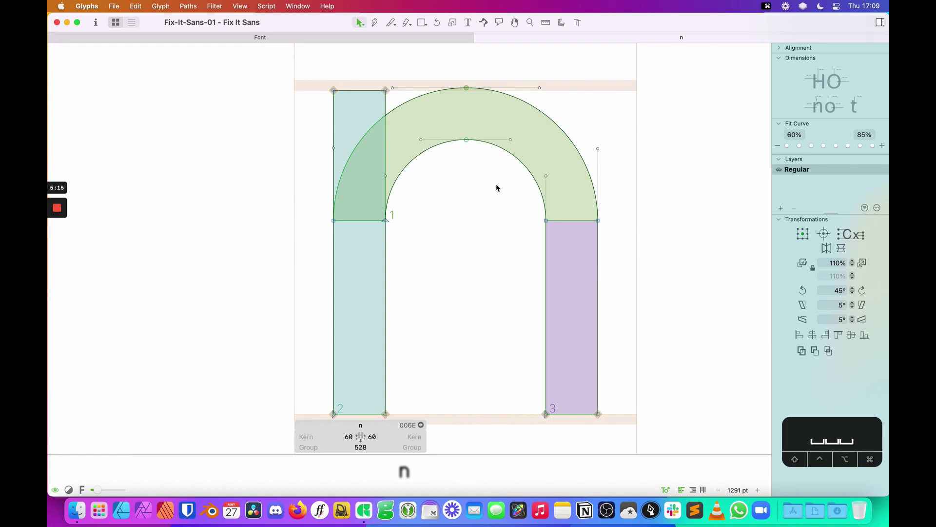
Move the n's arch down 4 units so its top sits on the x-height line
key("space")
left_click_drag(518, 230, 544, 212)
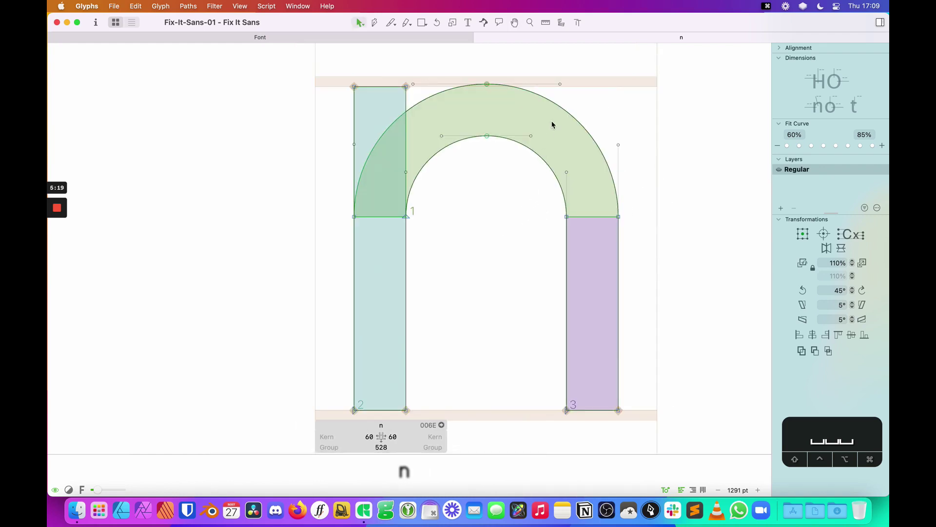
double_click(567, 118)
key("Down")
key("Down")
key("Down")
key("Down")
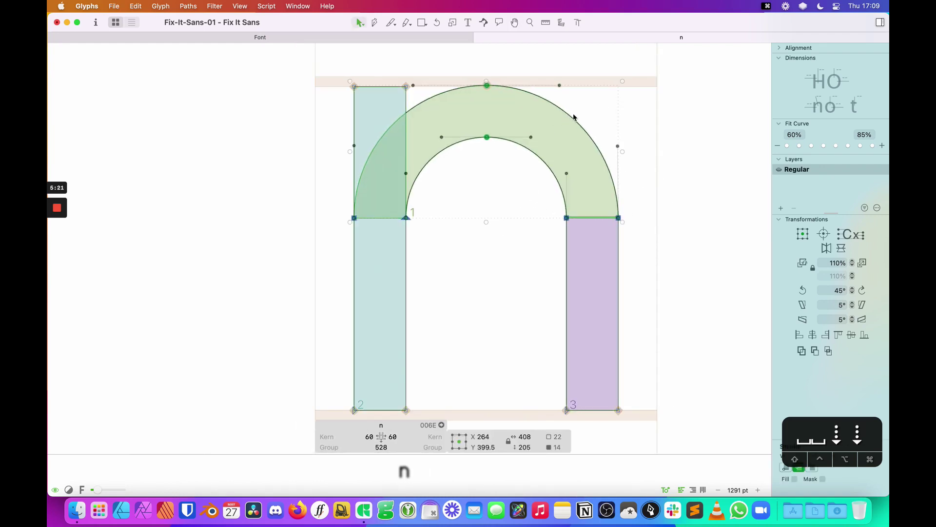
key("Down")
key("Up")
left_click(634, 215)
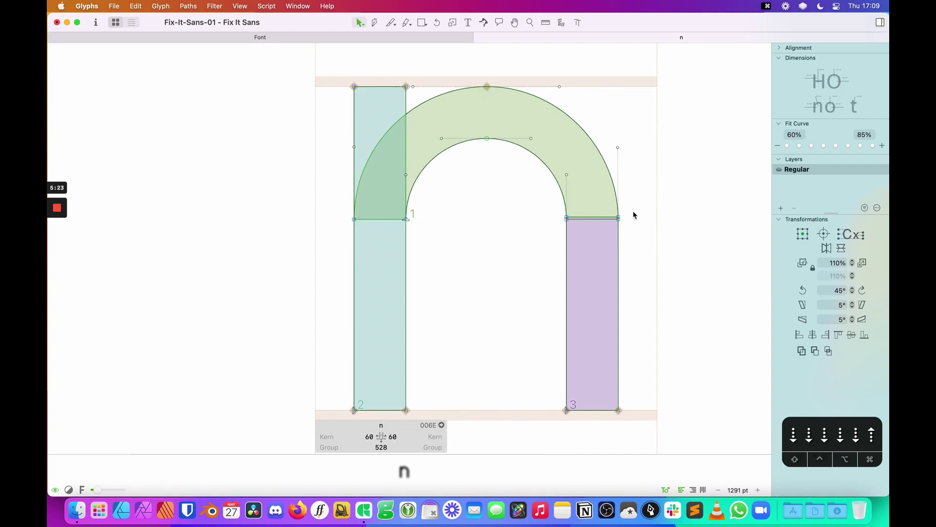
Lower the top nodes of the n's right stem to Y 295 to meet the arch, and preview the letter
left_click_drag(557, 215, 643, 220)
key("Down")
key("Down")
key("Down")
key("Down")
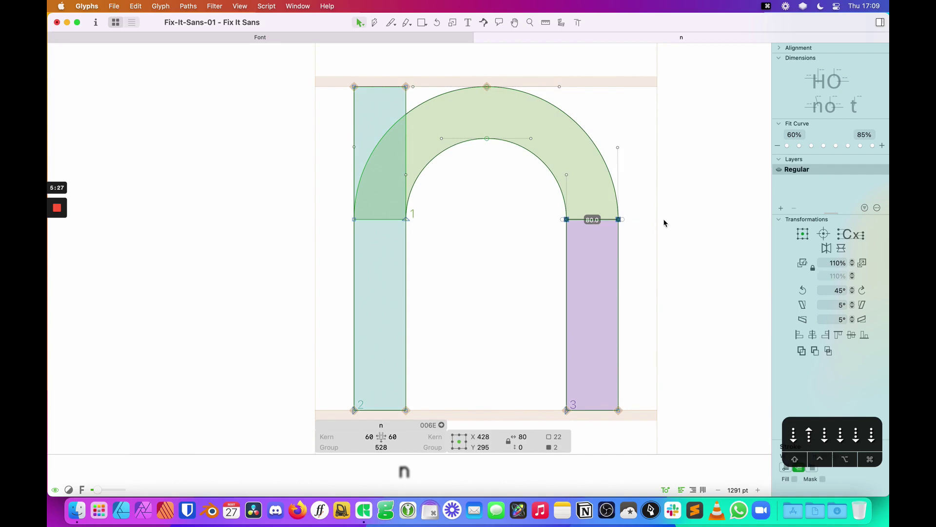
key("space")
key("space")
key("Up")
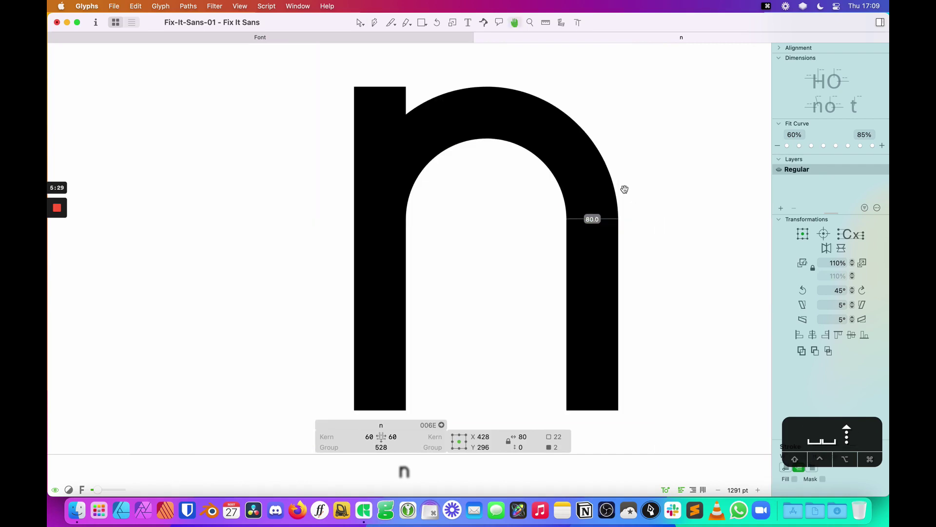
key("Down")
key("x")
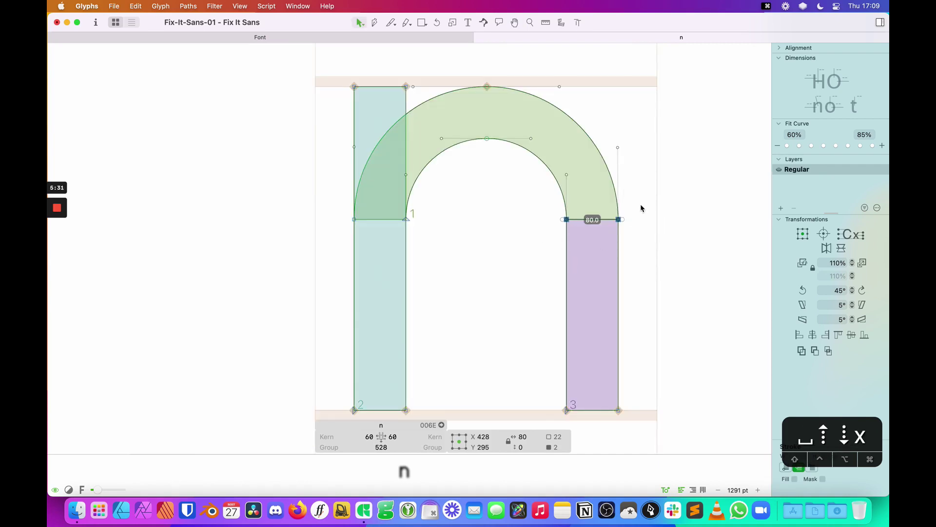
left_click(641, 208)
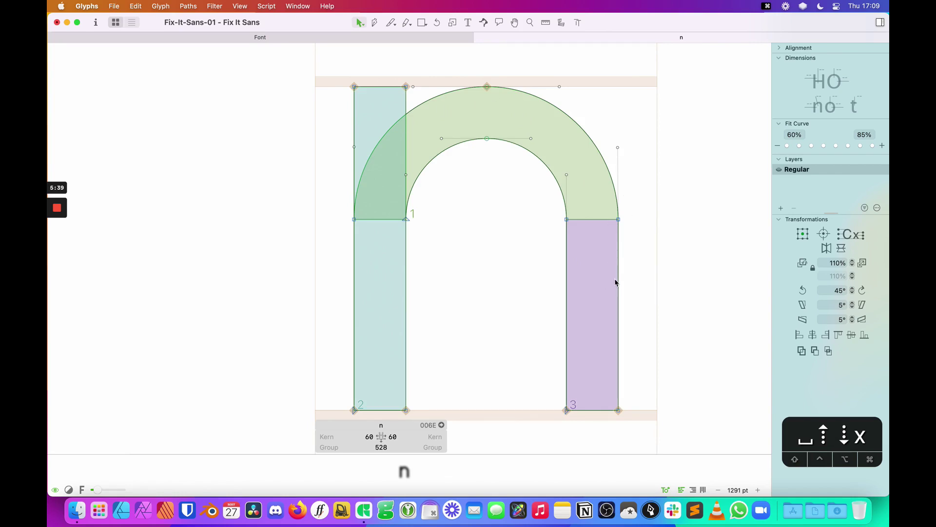
Move the n's whole arch up 16 units to the top of the x-height overshoot zone
key("t")
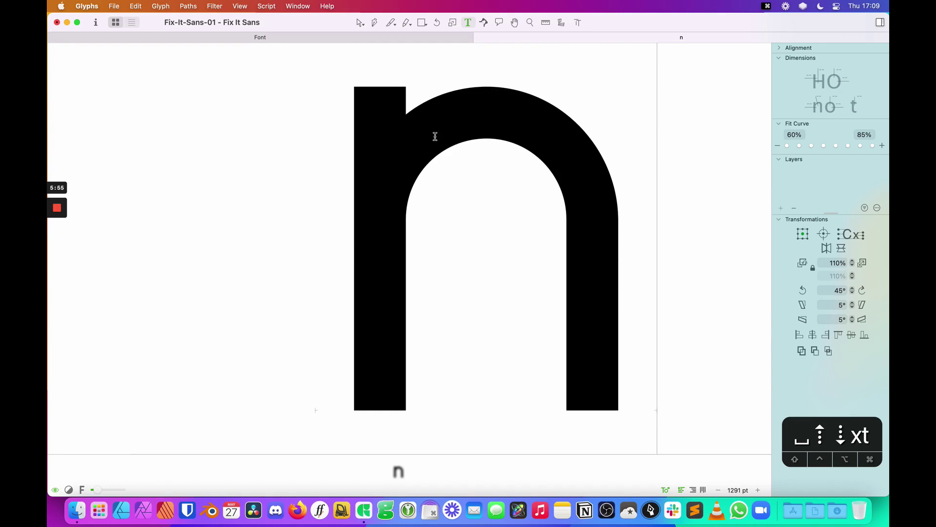
key("Escape")
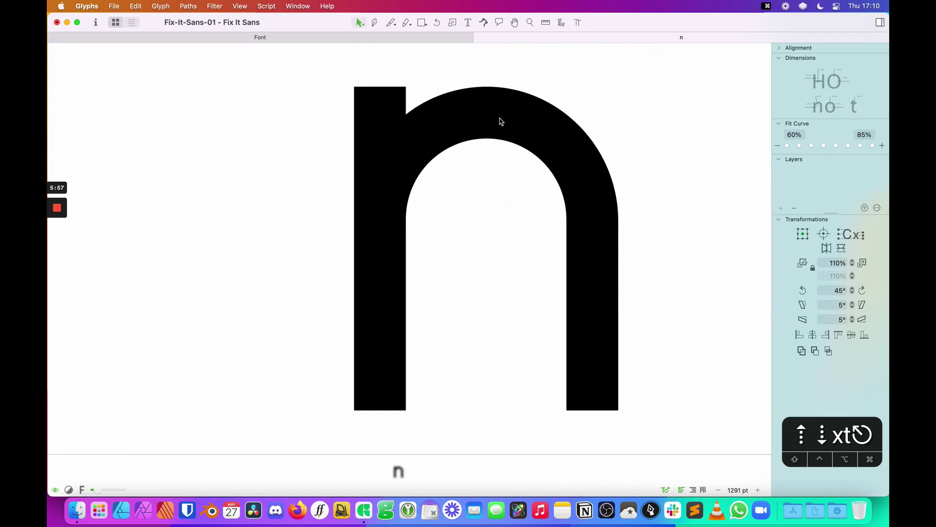
double_click(545, 100)
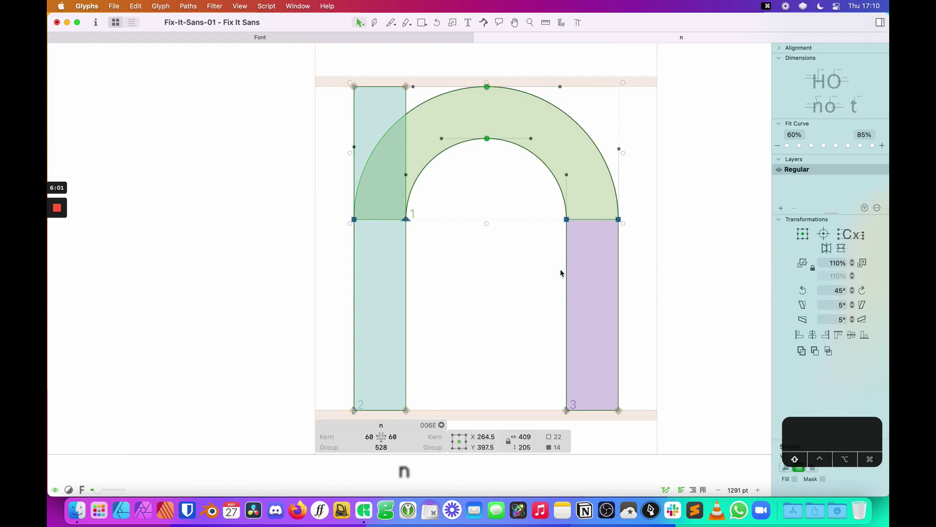
key("shift+Up")
key("Up")
key("Up")
key("Up")
key("Up")
key("Up")
key("Up")
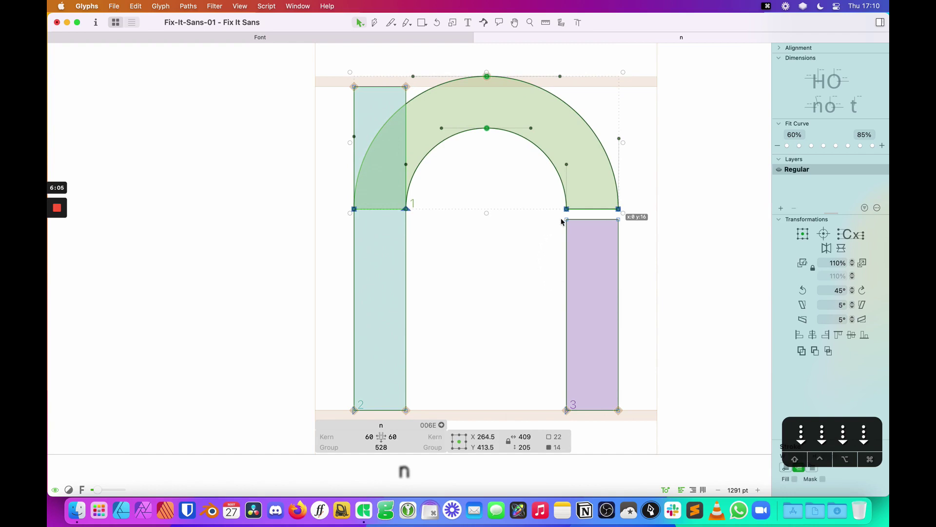
Raise the two top nodes of the n's right stem to meet the bottom edge of the arch
left_click(561, 233)
left_click(585, 219)
left_click(487, 261)
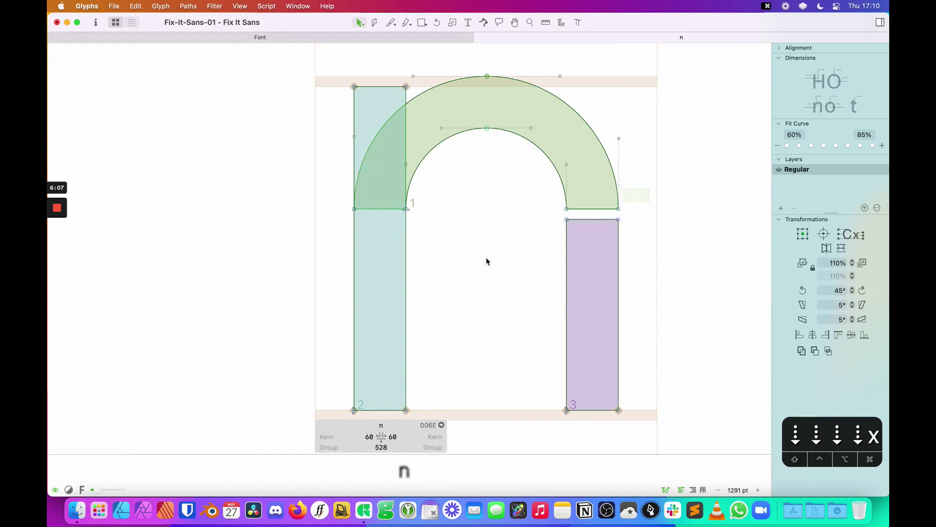
left_click_drag(554, 200, 627, 227)
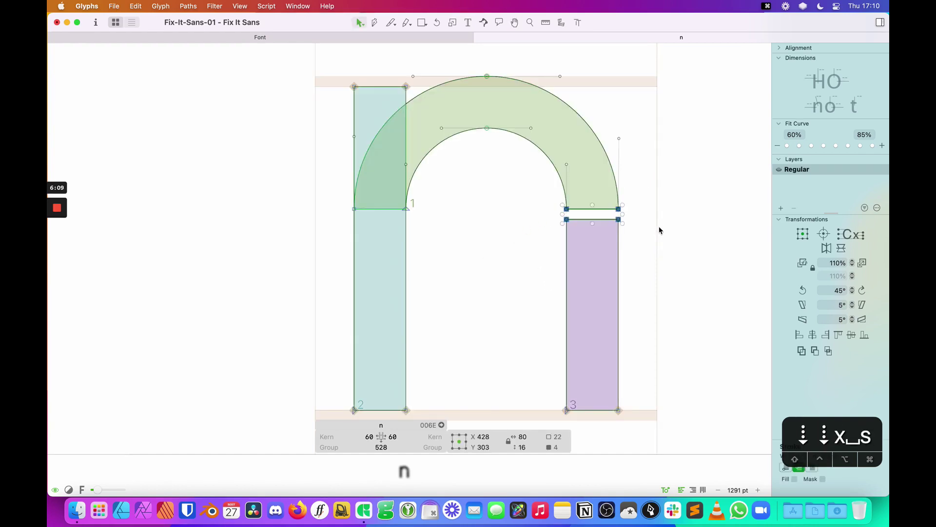
key("z")
left_click_drag(652, 184, 511, 244)
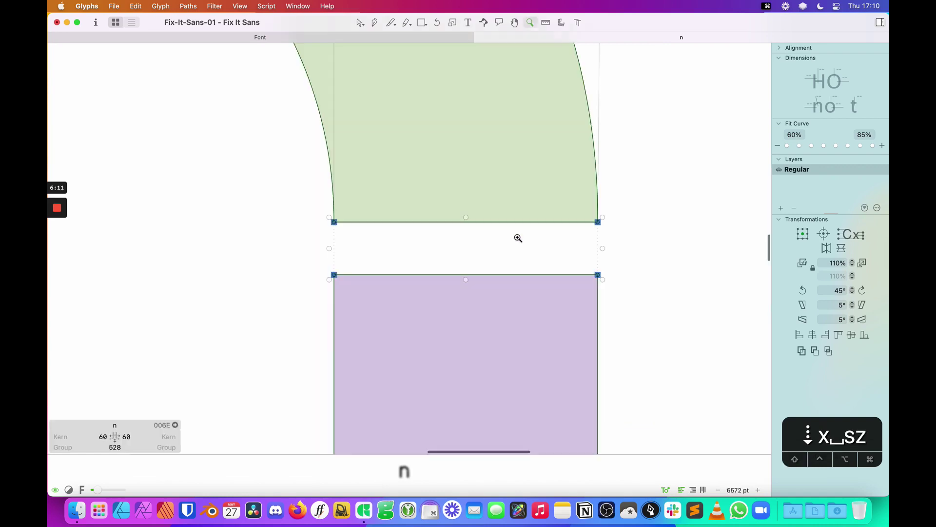
key("v")
left_click(460, 282)
left_click_drag(325, 252, 601, 225)
left_click(618, 228)
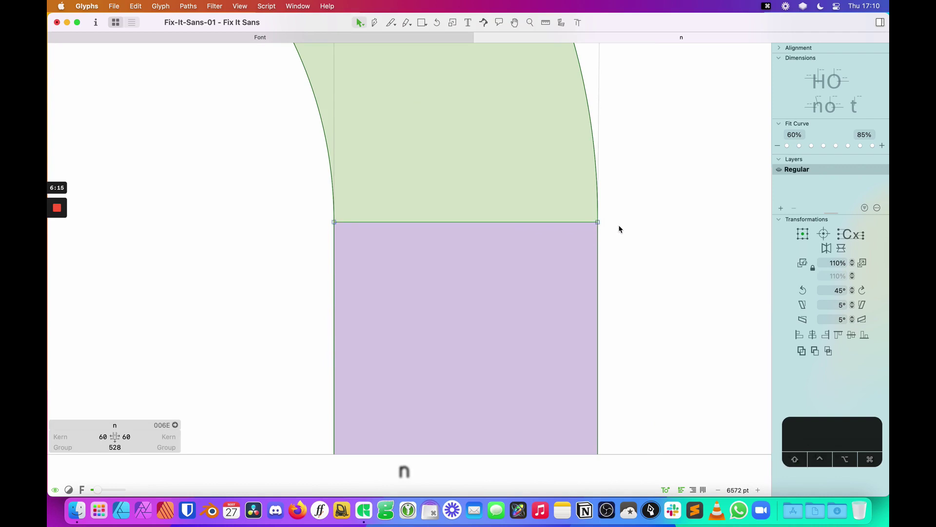
Preview the whole n and add a second n beside it for comparison
key("super+minus")
key("super+0")
key("space")
left_click_drag(435, 232, 505, 234)
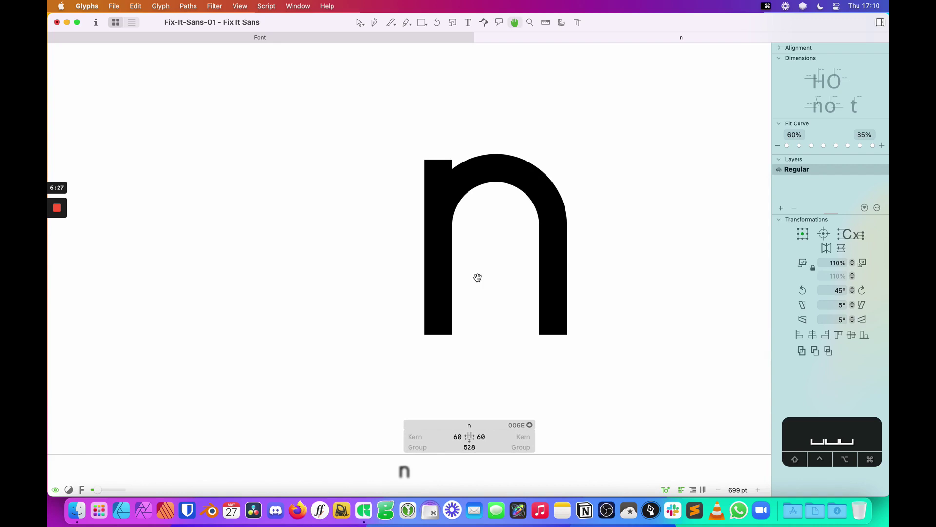
key("t")
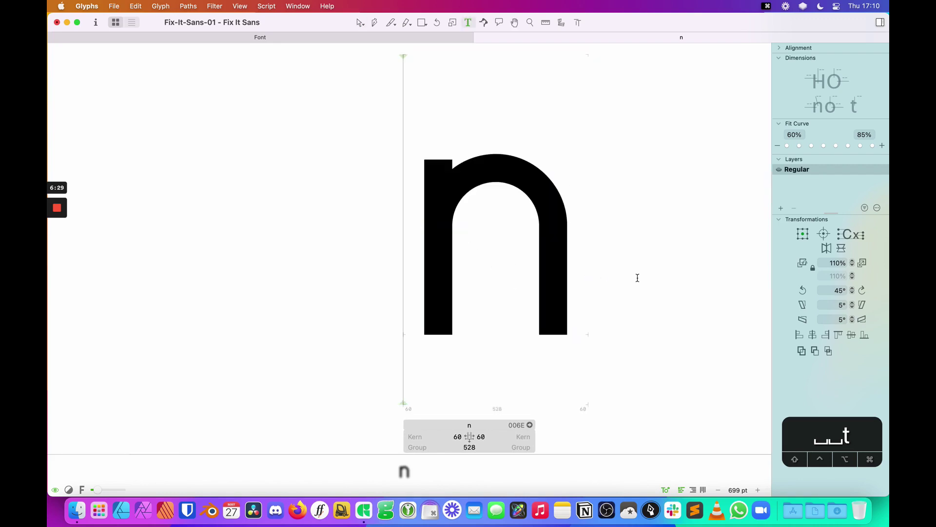
key("Escape")
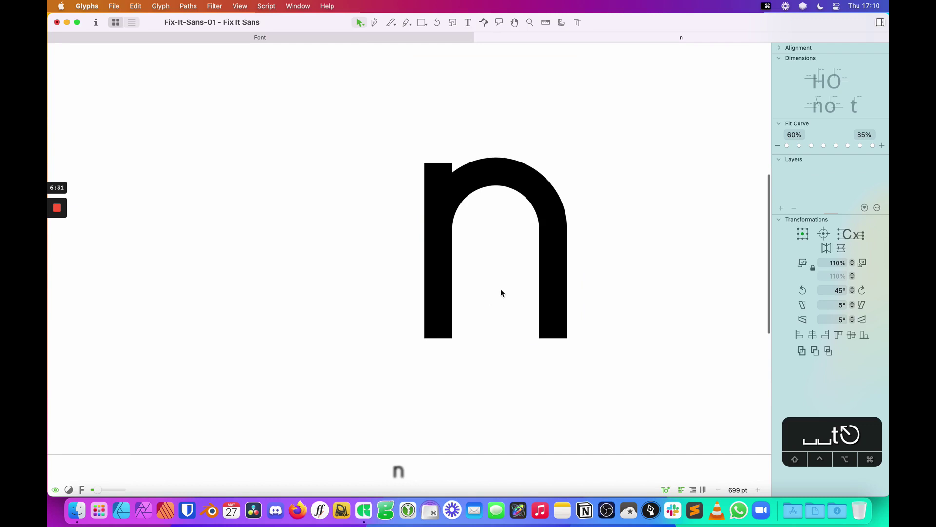
type("t")
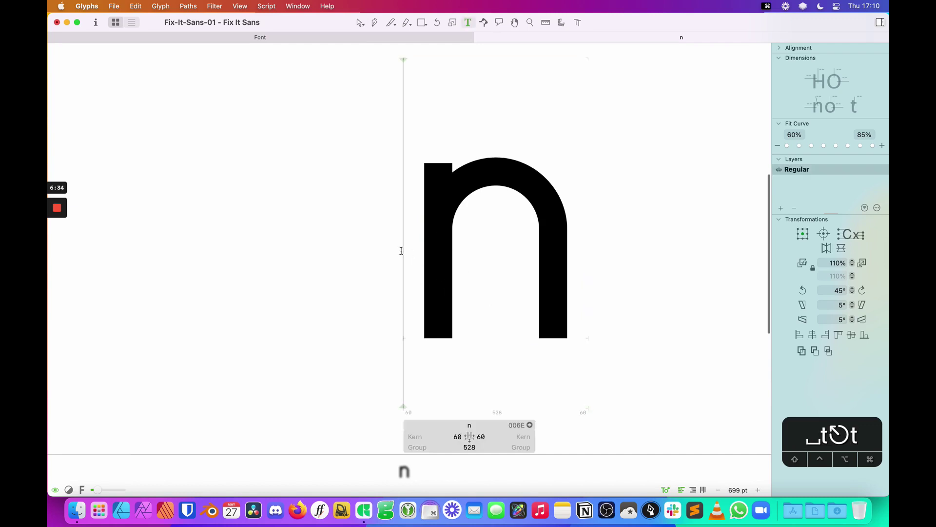
type("n")
key("Escape")
key("space")
left_click_drag(658, 209, 512, 205)
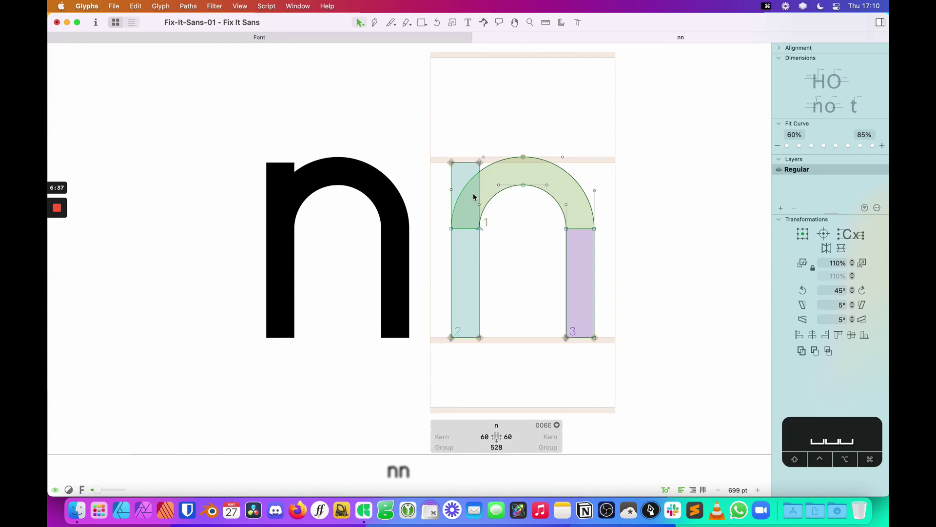
Measure the thickness of the n's left stem and of its arch at the top
key("super+equal")
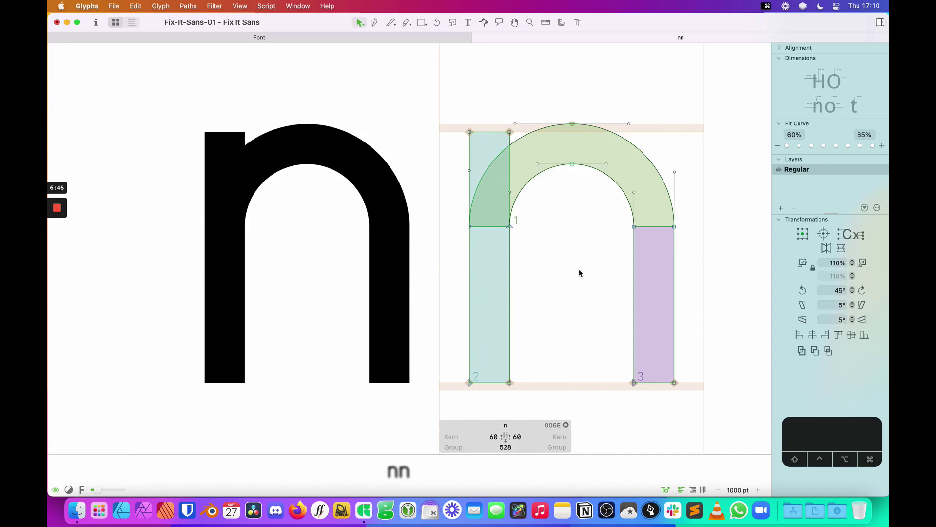
key("l")
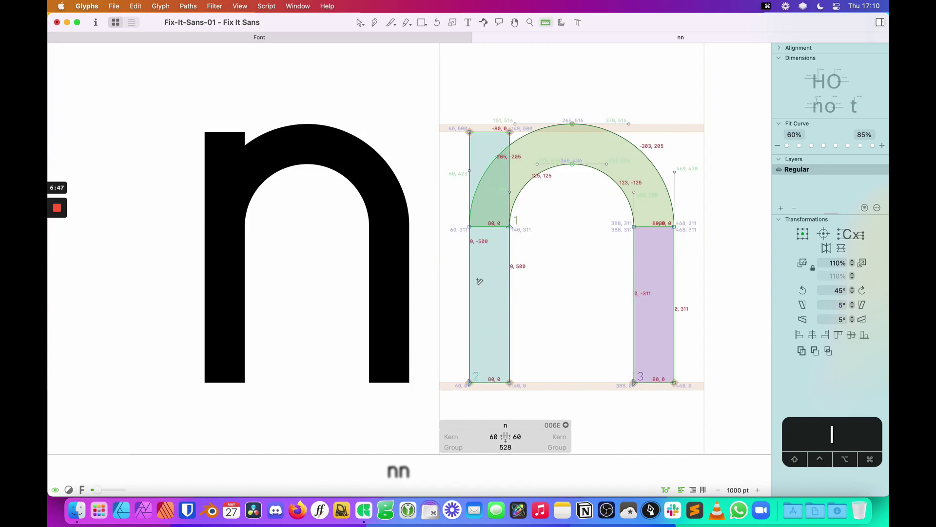
left_click_drag(454, 275, 529, 277)
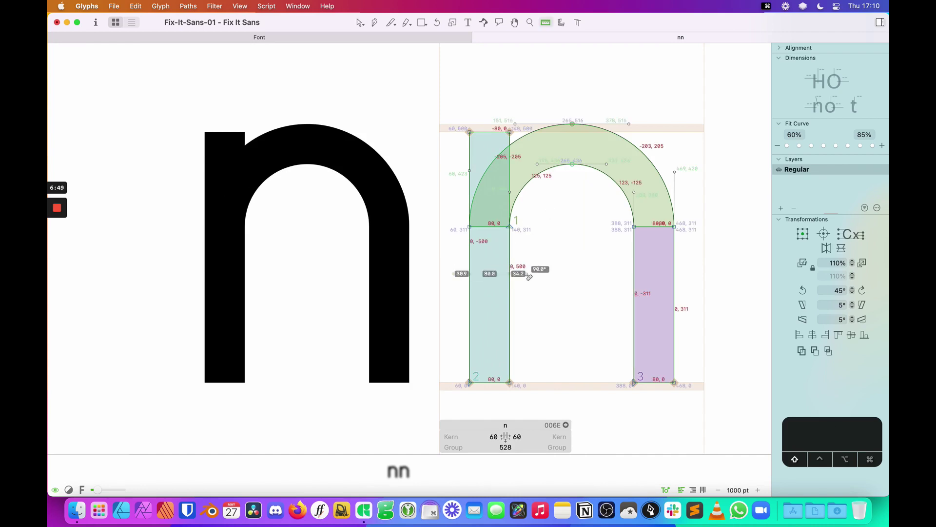
left_click_drag(572, 117, 578, 180)
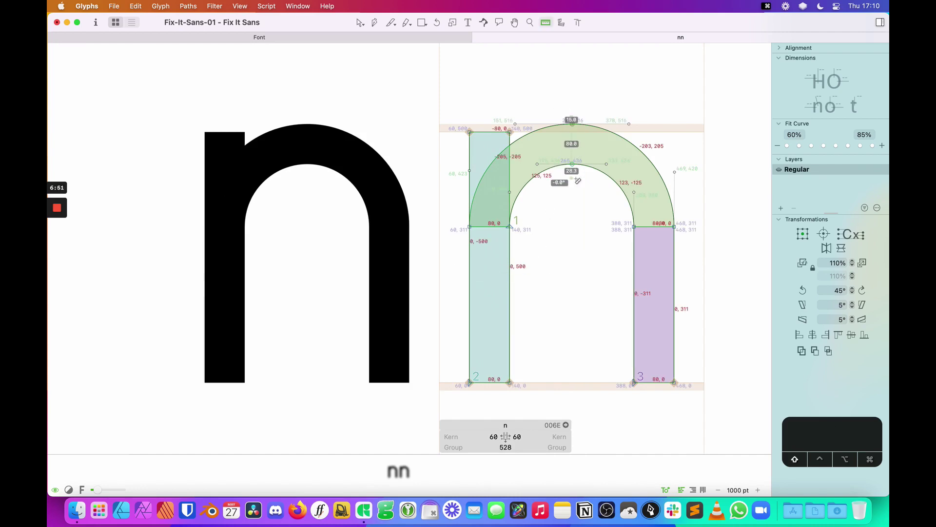
key("v")
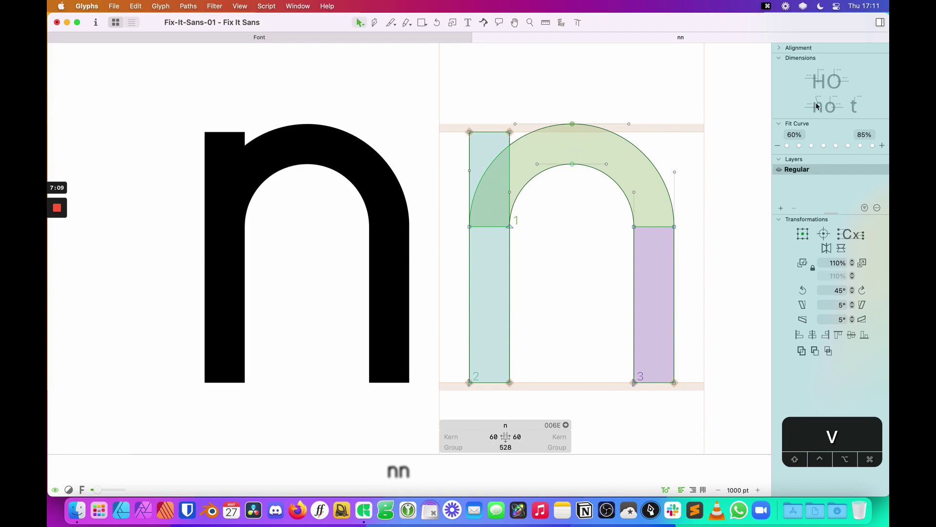
Raise the whole inner curve of the n's arch by 5 units to thin the arch
left_click_drag(494, 257, 645, 165)
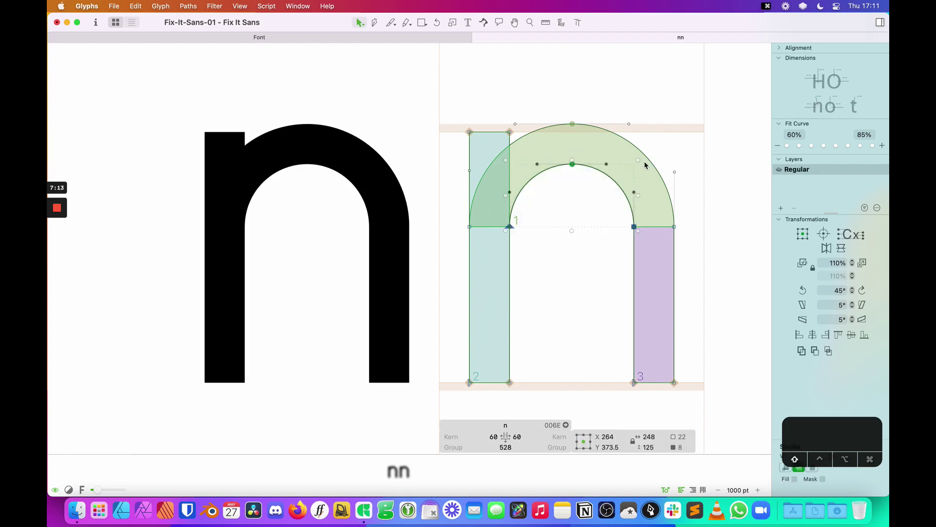
key("shift+Up")
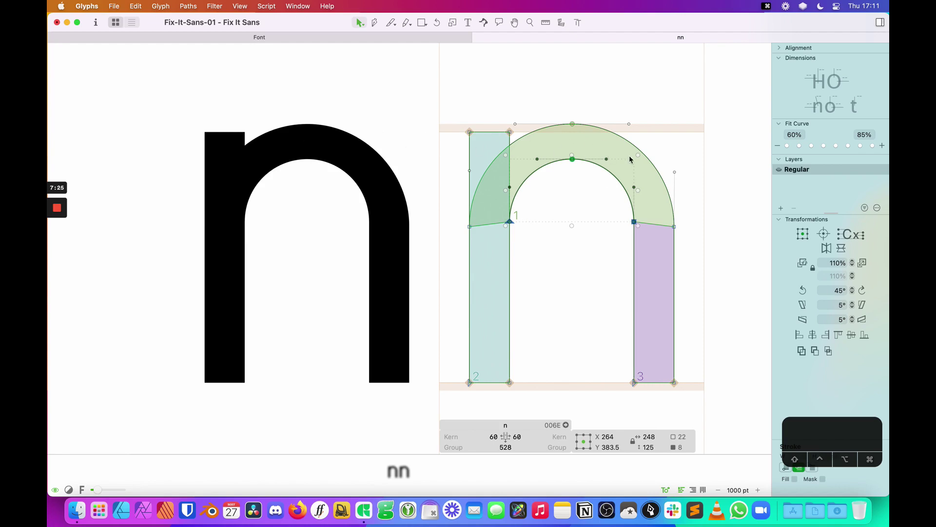
key("Down")
key("Down")
key("Down")
key("Down")
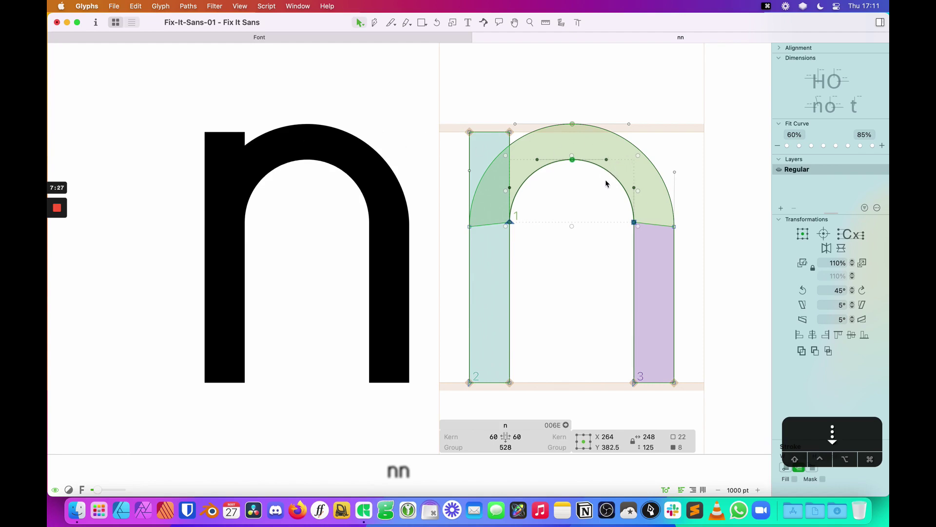
key("Down")
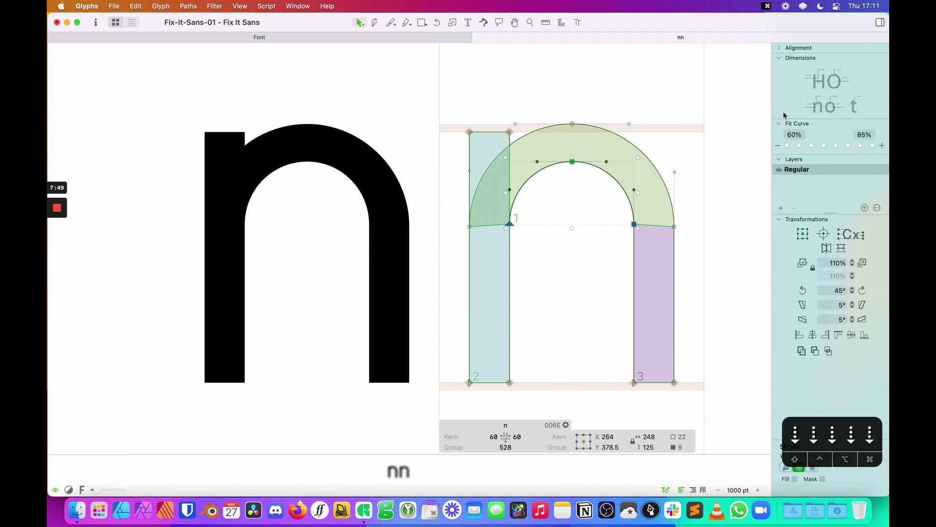
Record the lowercase n's reference dimensions as 80 for the stem and 75 for the arch thickness
left_click(808, 103)
type("80")
left_click(820, 96)
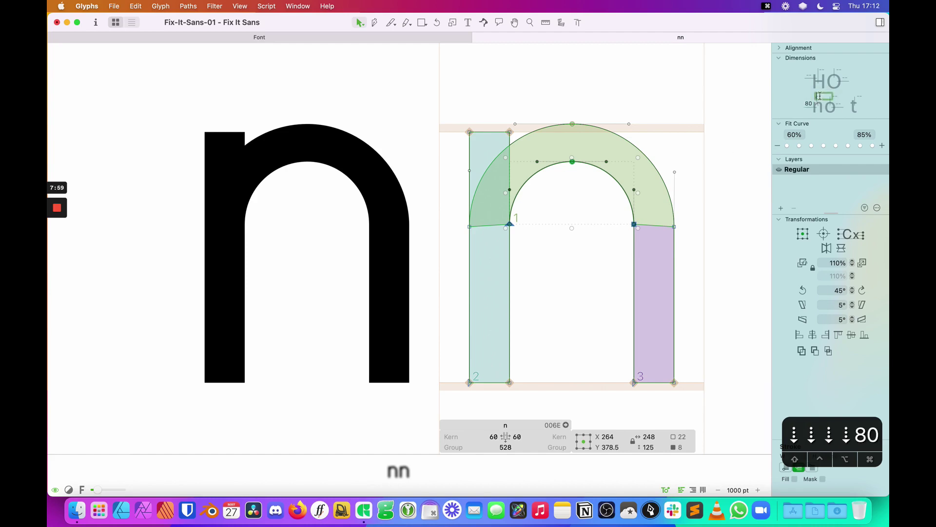
type("75")
key("Return")
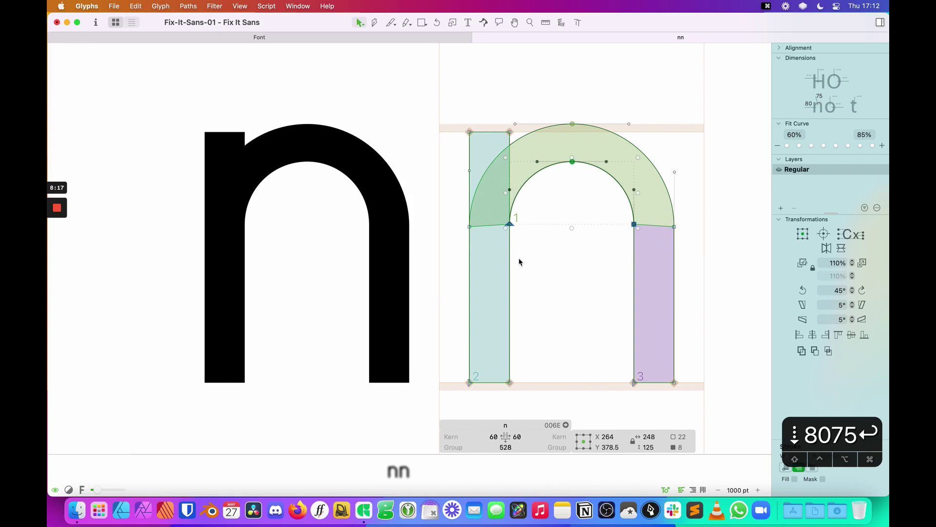
left_click(566, 267)
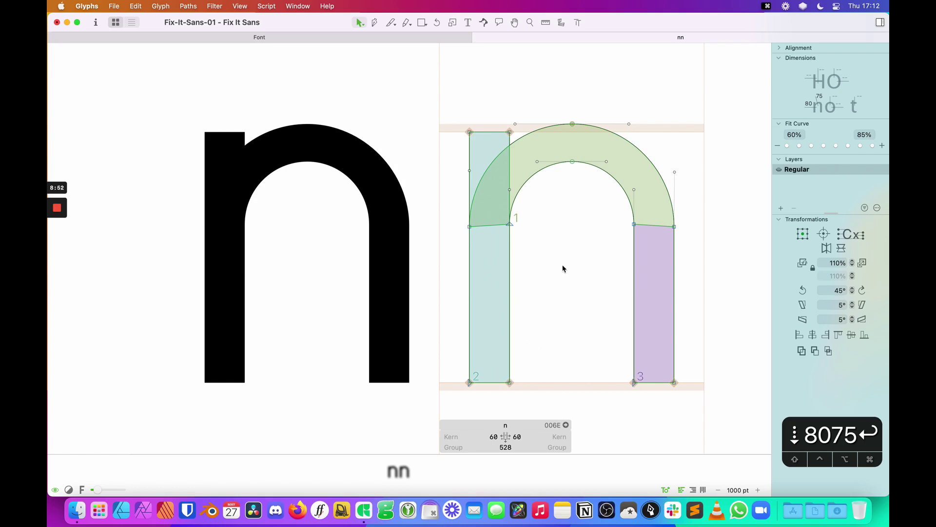
Lower the arch's inner left node and both right-stem join nodes 20 units, keeping the curve handles in place
left_click_drag(701, 219, 498, 254)
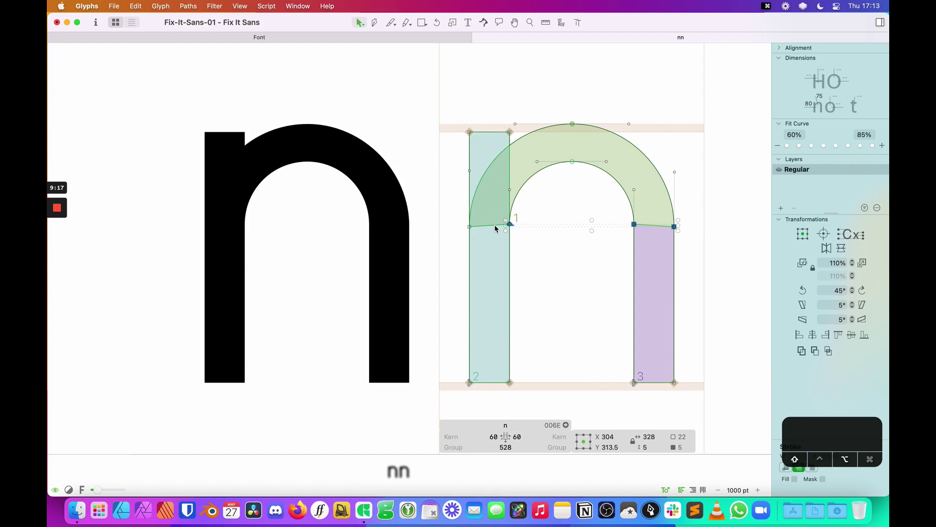
key("alt+shift+Down")
key("alt+shift+Down")
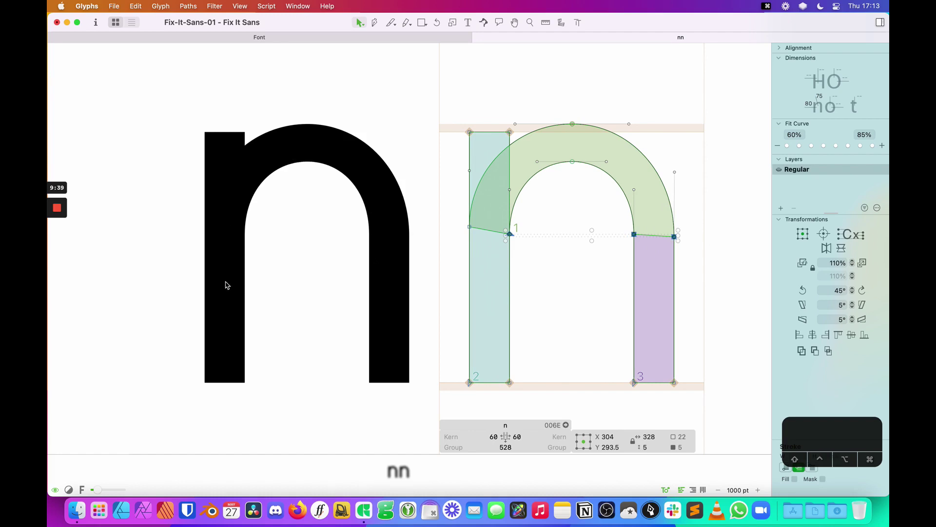
left_click(539, 261)
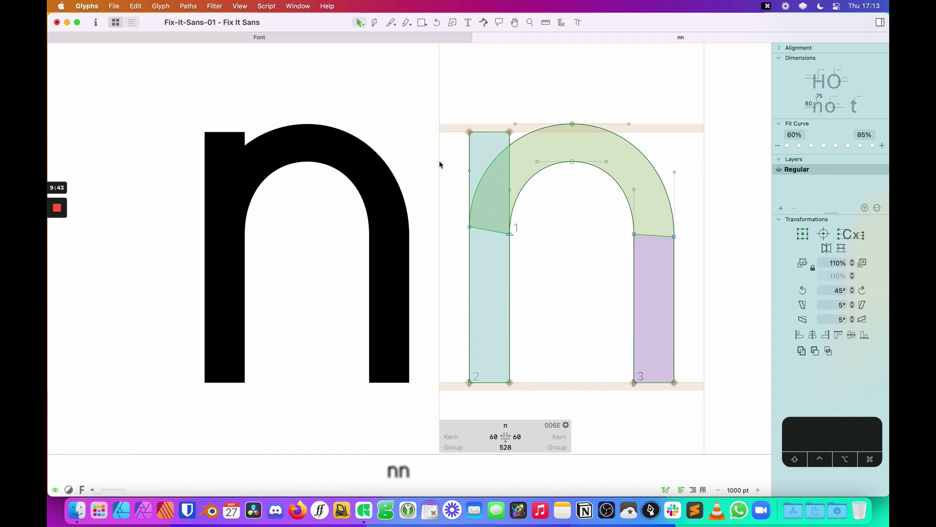
Raise the four vertical side handles of the n's arch by 10 units to make its shoulders fuller
left_click_drag(438, 158, 681, 196)
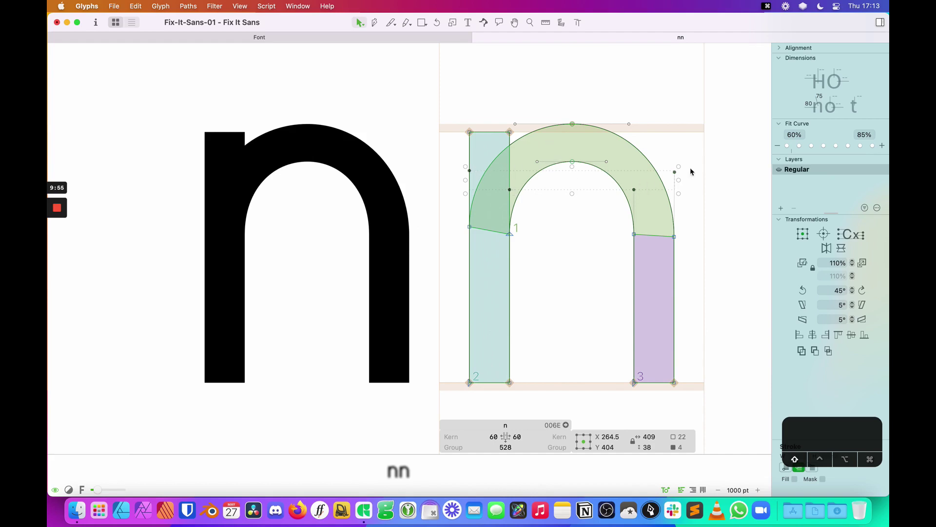
key("shift+Up")
key("shift+Up")
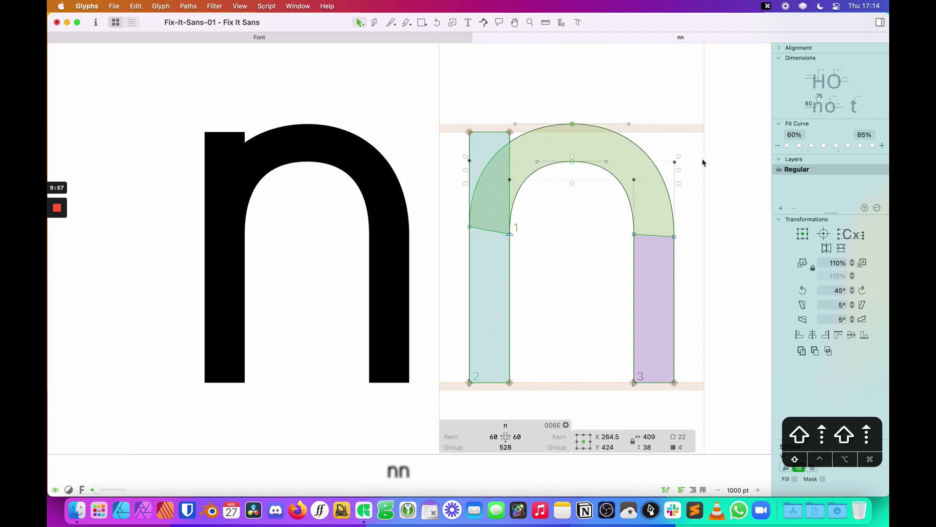
key("shift+Down")
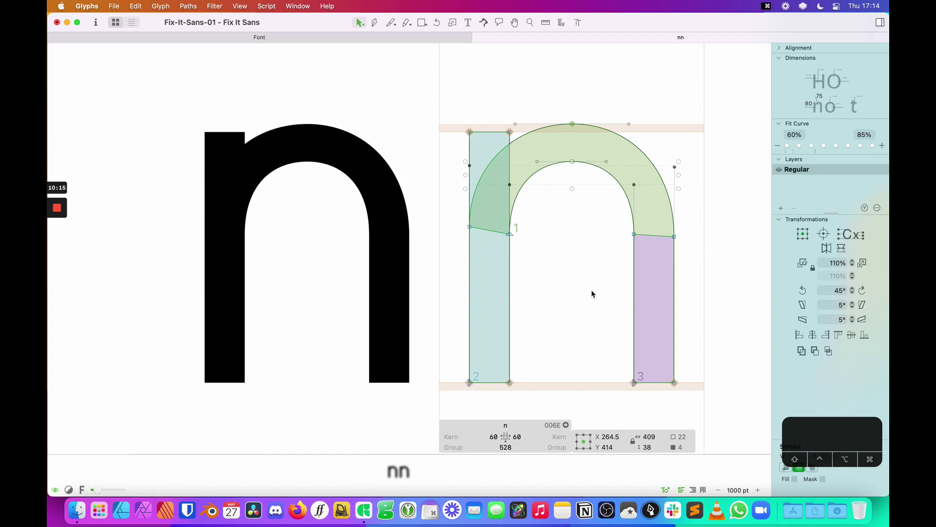
left_click(588, 244)
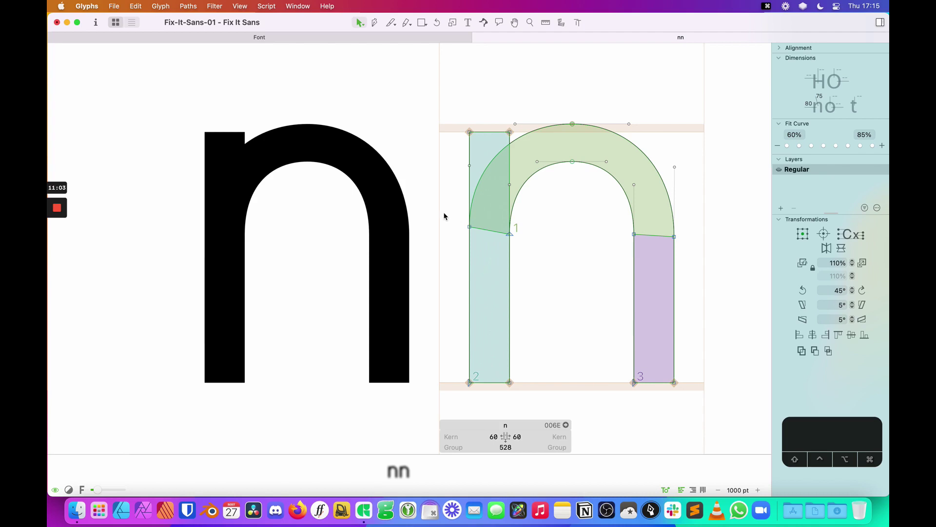
Move the arch's outer left end node right to X 100 to thin its join with the left stem
left_click_drag(441, 210, 472, 242)
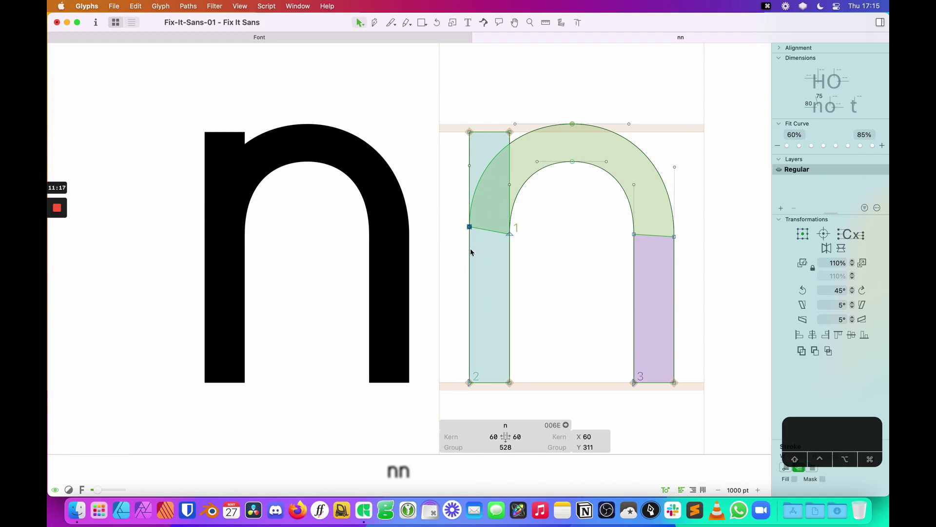
key("shift")
key("shift+Right")
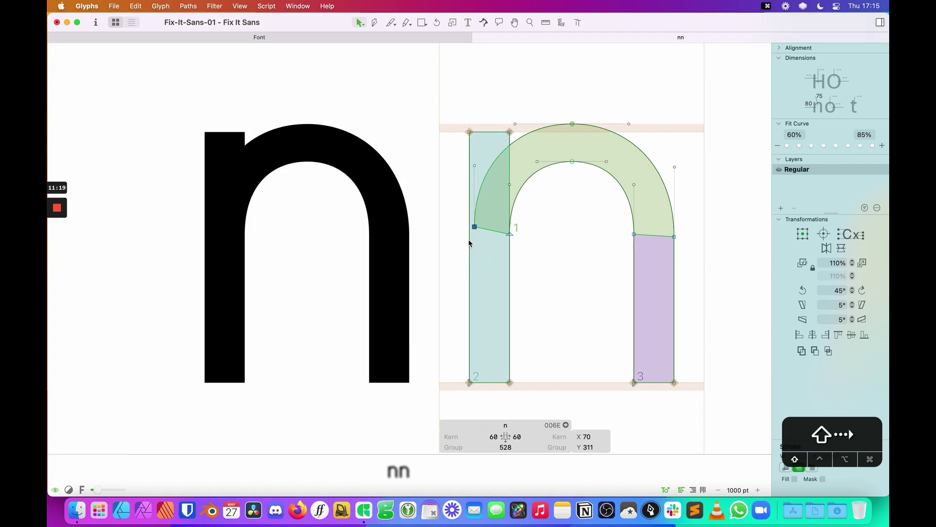
key("shift+Right")
key("shift+Right")
key("shift+Right")
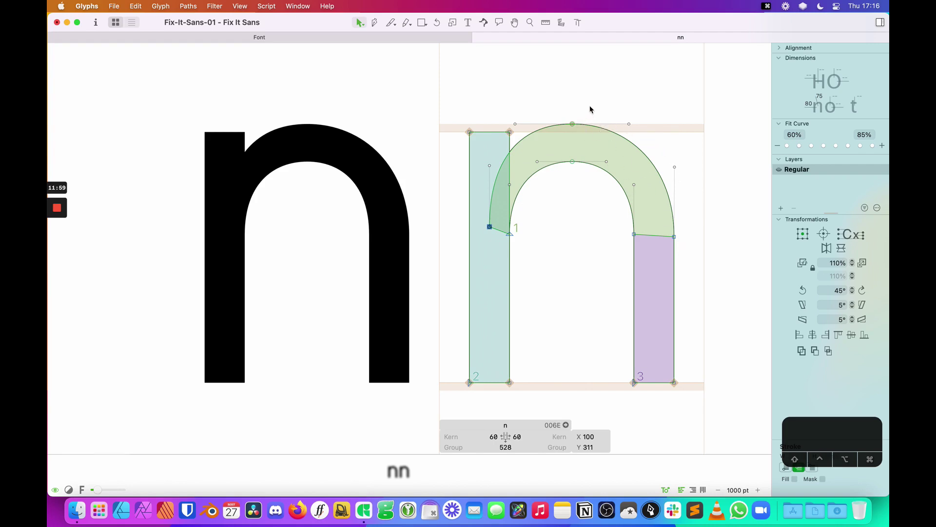
left_click(573, 124, "shift")
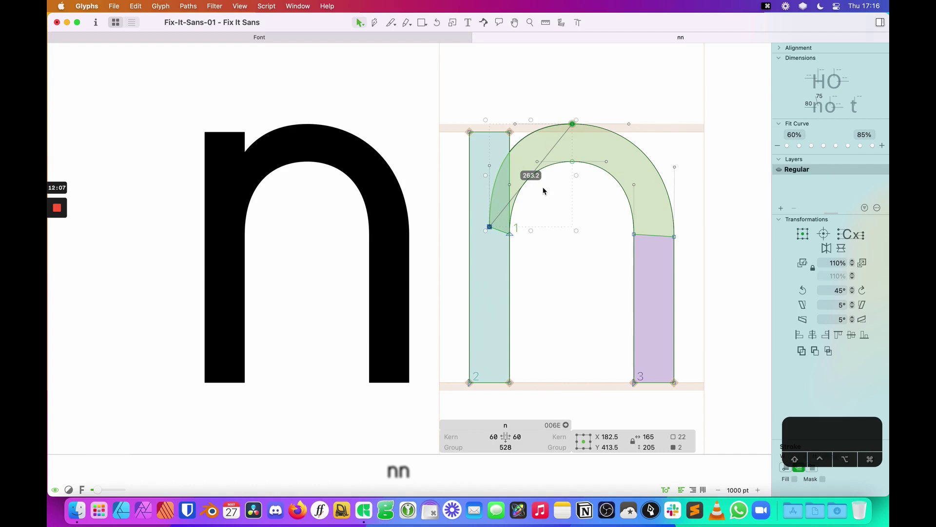
key("shift+Right")
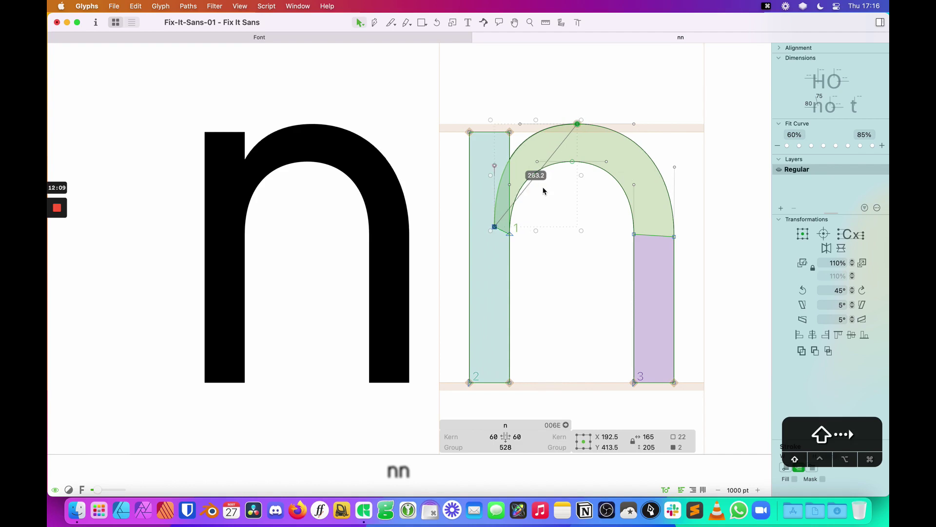
key("super+z")
left_click(547, 324)
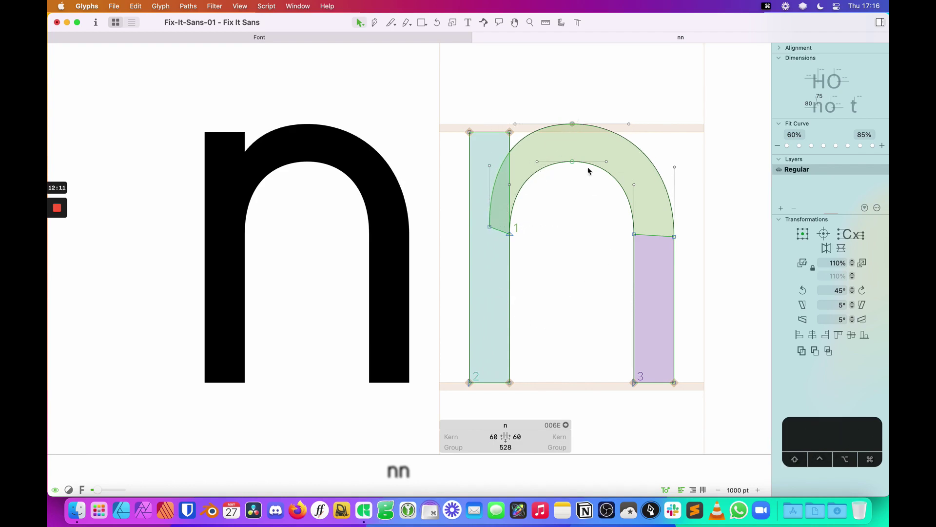
Move the n arch's outer top node right 20 units to X 285, shifting the curve's weight toward the right shoulder
left_click(570, 160, "shift")
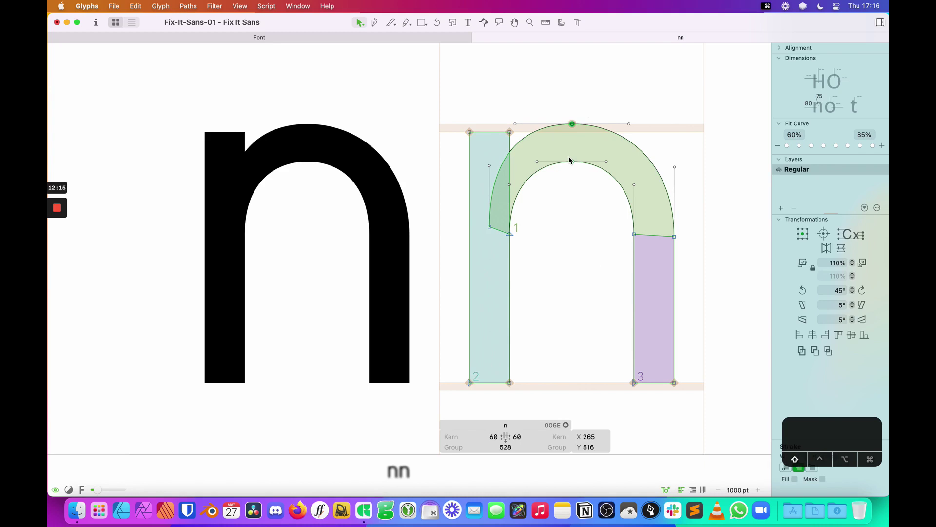
key("shift+Right")
key("shift+Right")
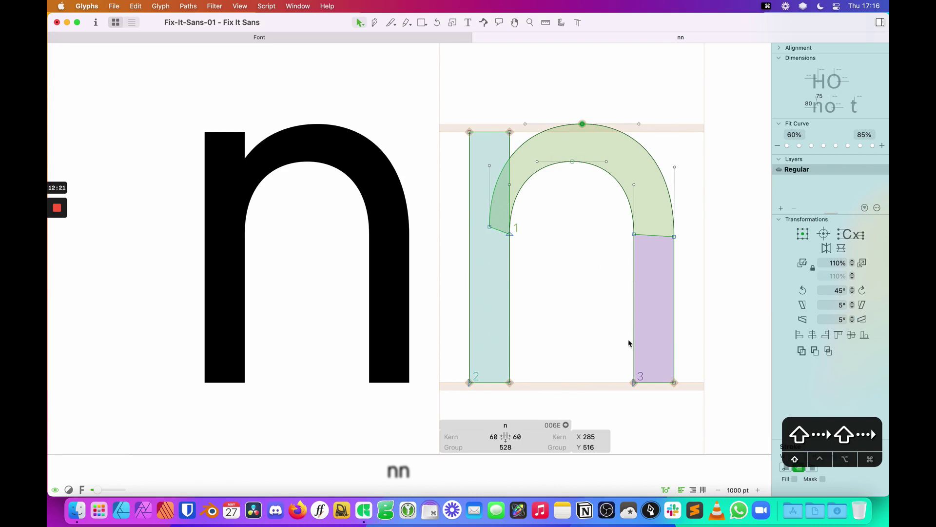
left_click(608, 282)
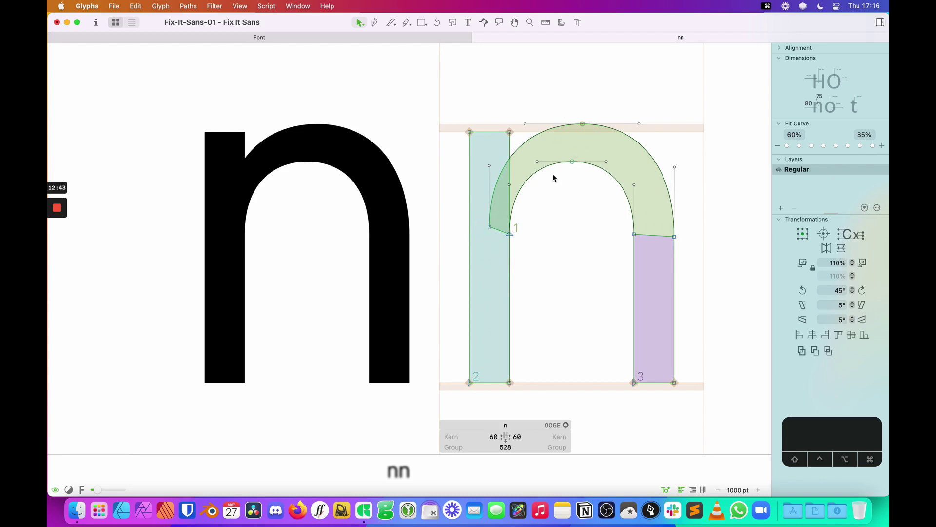
Add a lowercase h after the two n's in the edit view for comparison
key("super+minus")
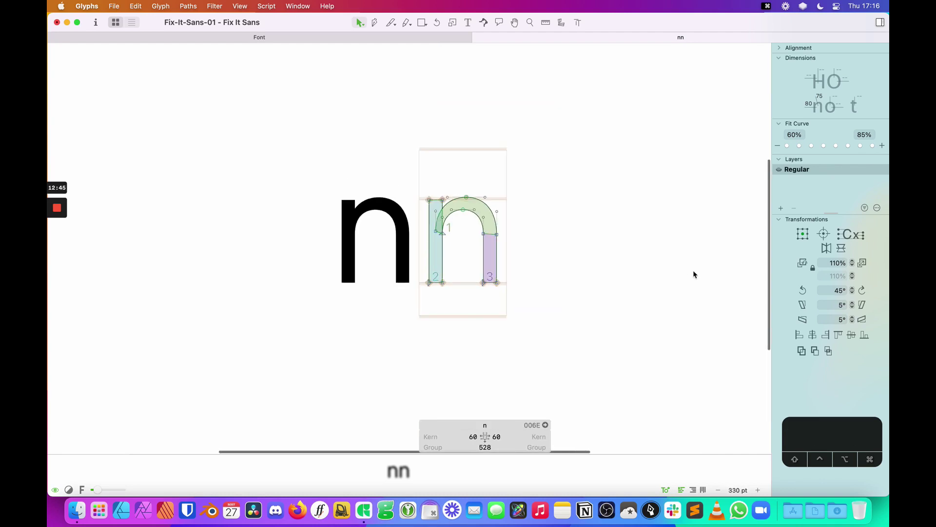
key("t")
left_click(517, 239)
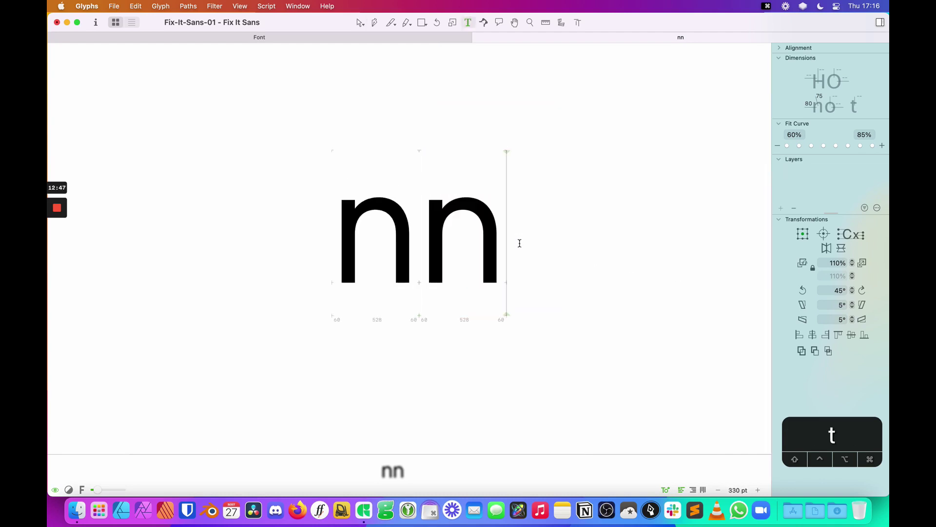
type("h")
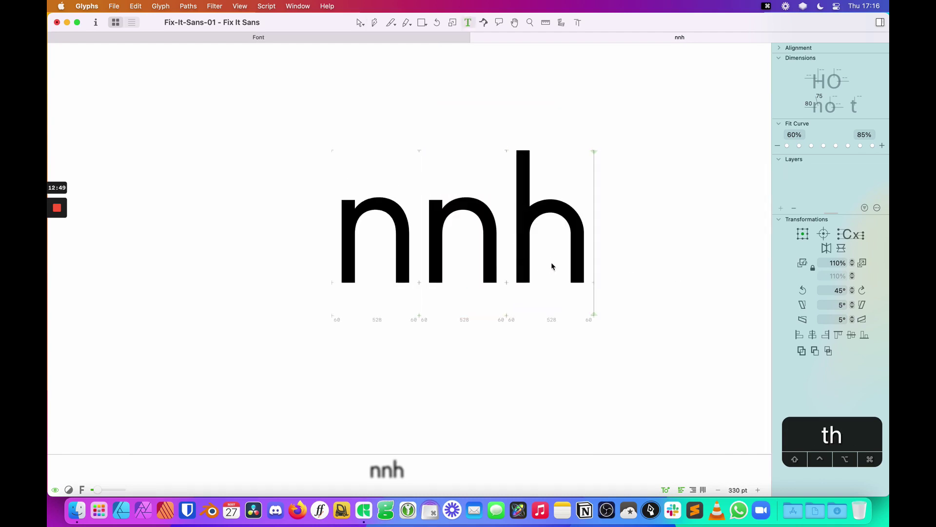
key("Escape")
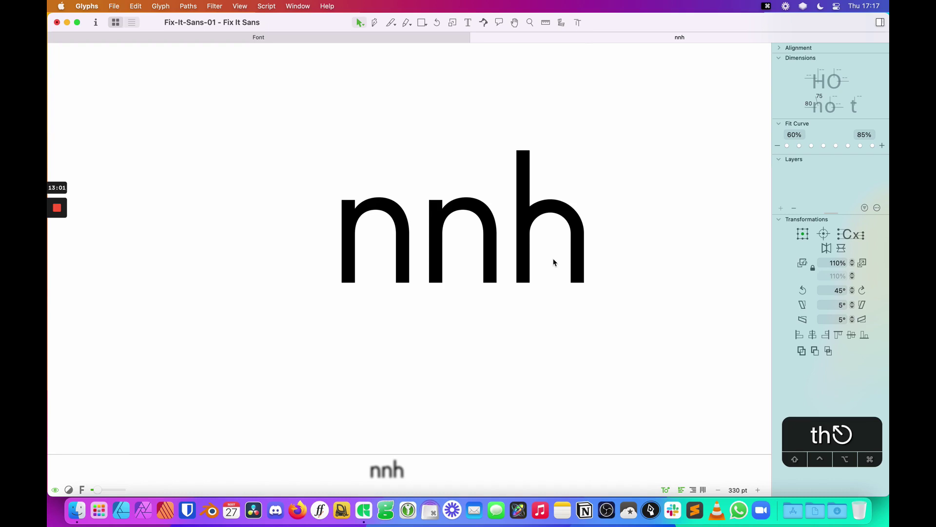
Insert a node at Y 426 on the right edge of the second n's left stem, just below the arch join
double_click(455, 247)
key("z")
left_click_drag(514, 171, 385, 273)
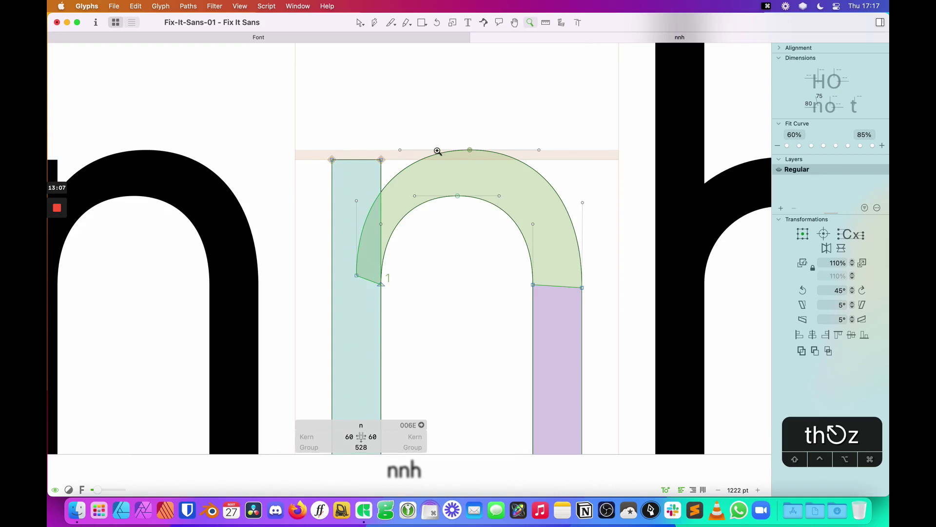
key("p")
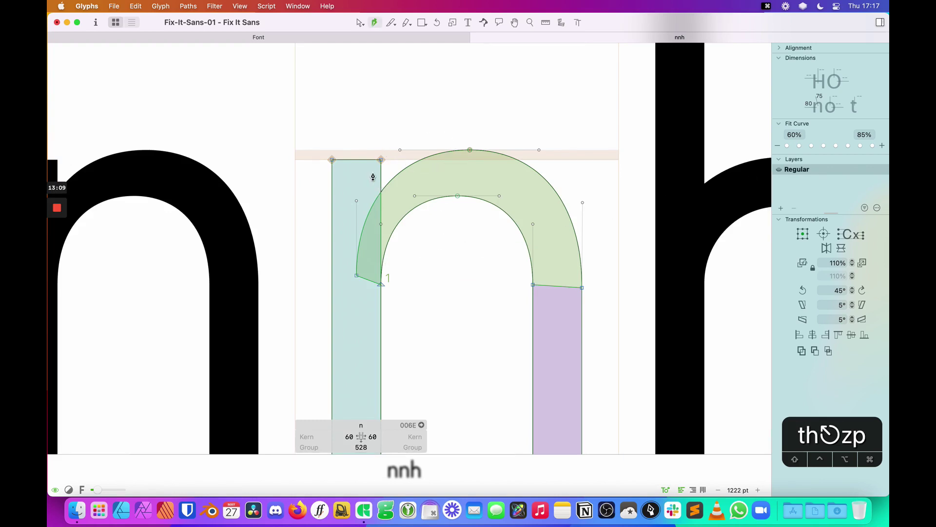
key("space")
left_click_drag(414, 200, 547, 147)
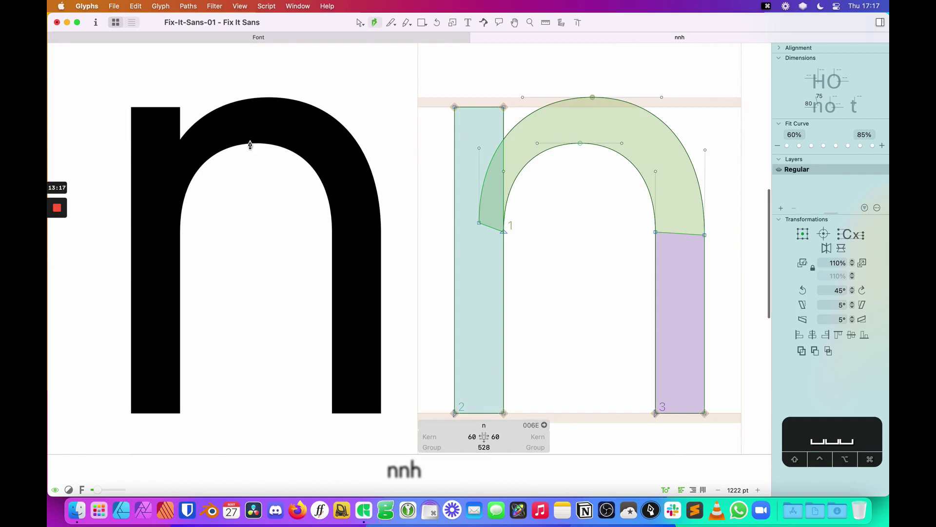
left_click(504, 154)
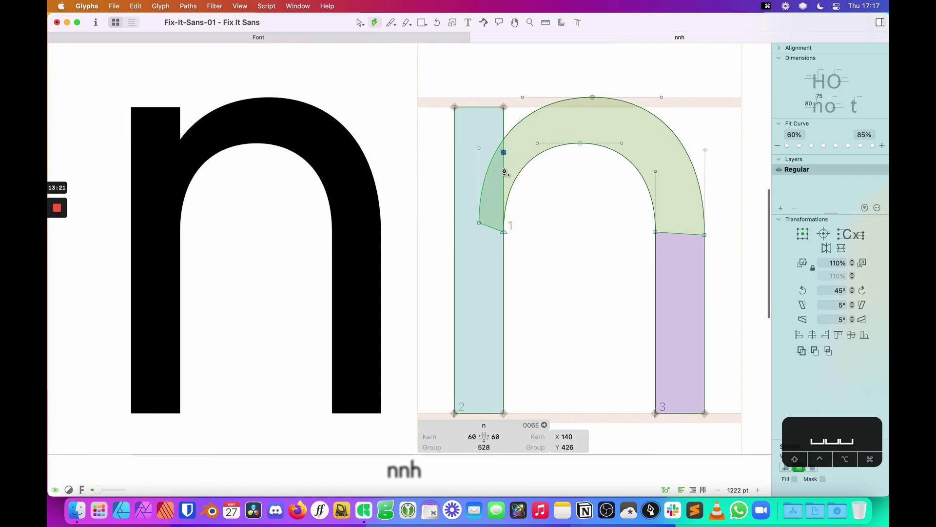
left_click(504, 171)
Taper the top of the n's left stem by moving its upper right corner node left to X 130
key("v")
left_click(513, 122)
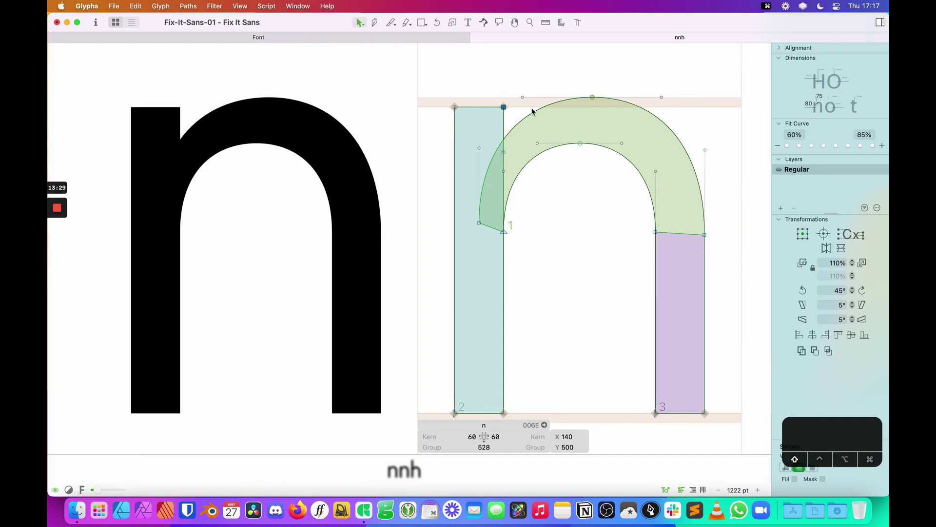
key("shift+Left")
key("shift+Left")
key("shift+Right")
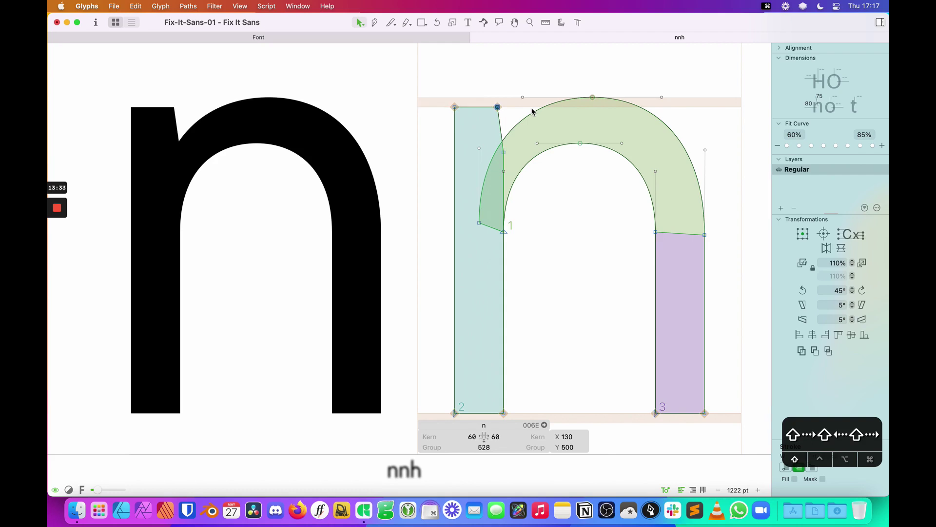
left_click(548, 223)
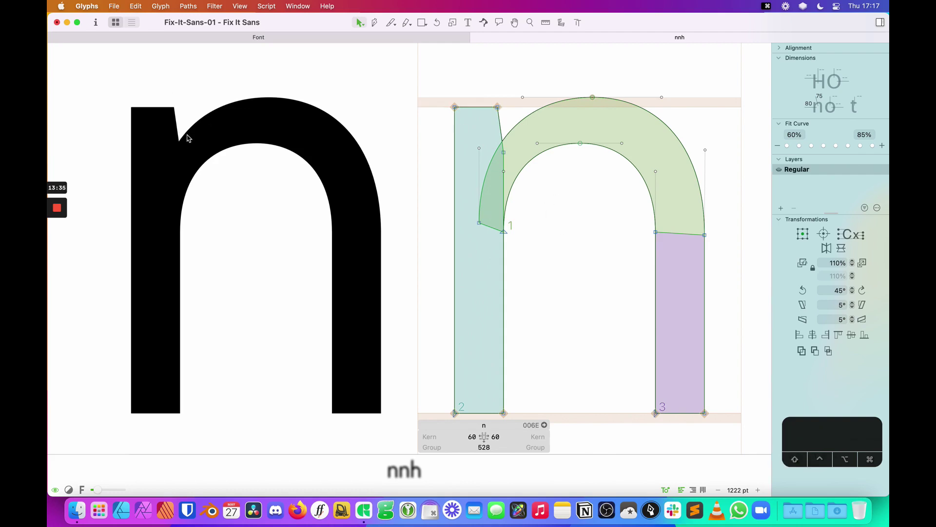
Check the nnh text at a reduced size, and copy the second n's arch and right stem
key("super+minus")
key("super+minus")
key("super+minus")
key("super+minus")
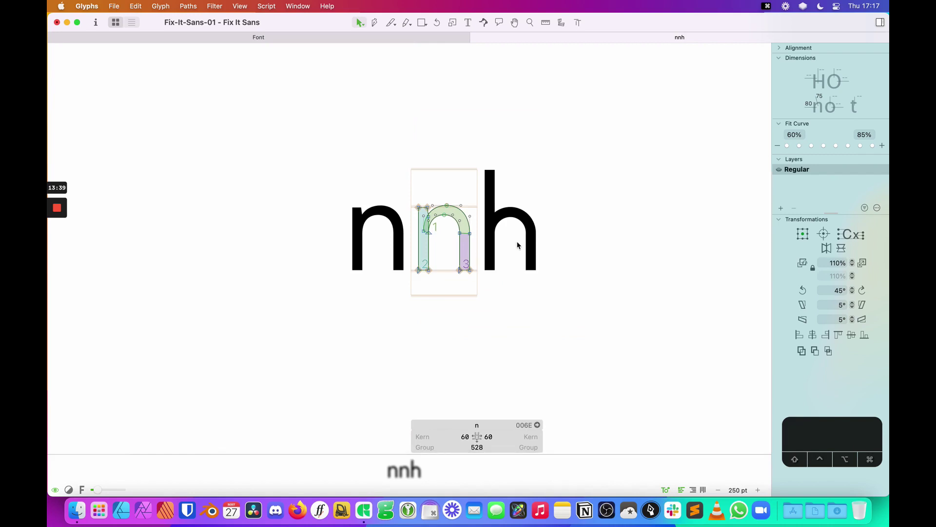
key("t")
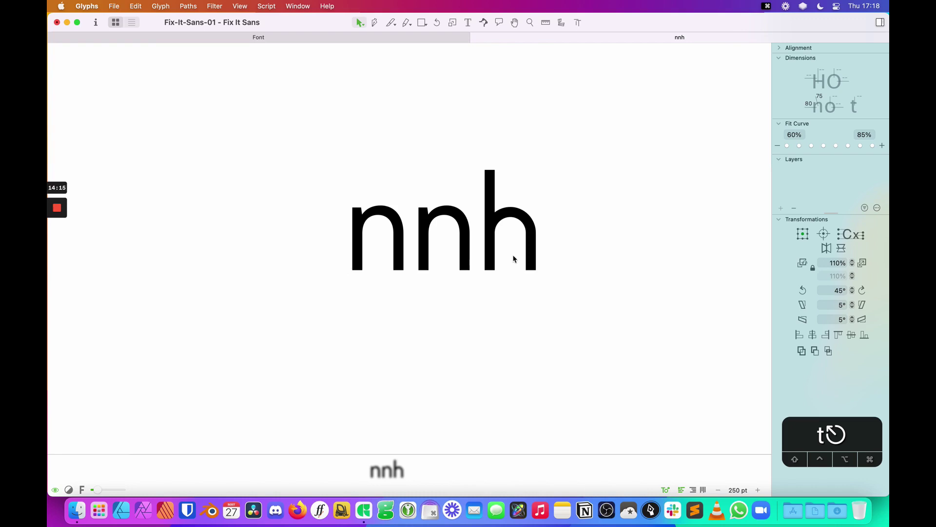
double_click(450, 251)
key("z")
left_click_drag(574, 146, 382, 295)
key("v")
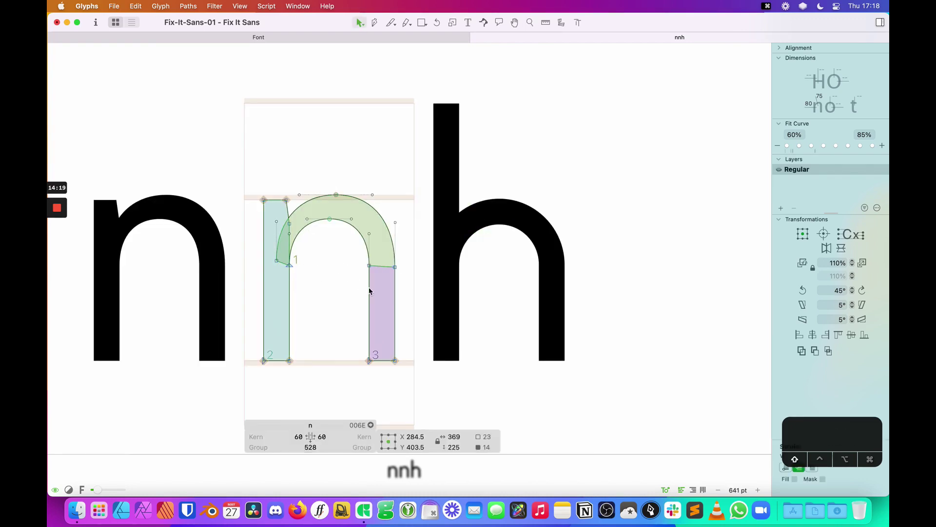
left_click(384, 286)
left_click(364, 244, "shift")
key("super+c")
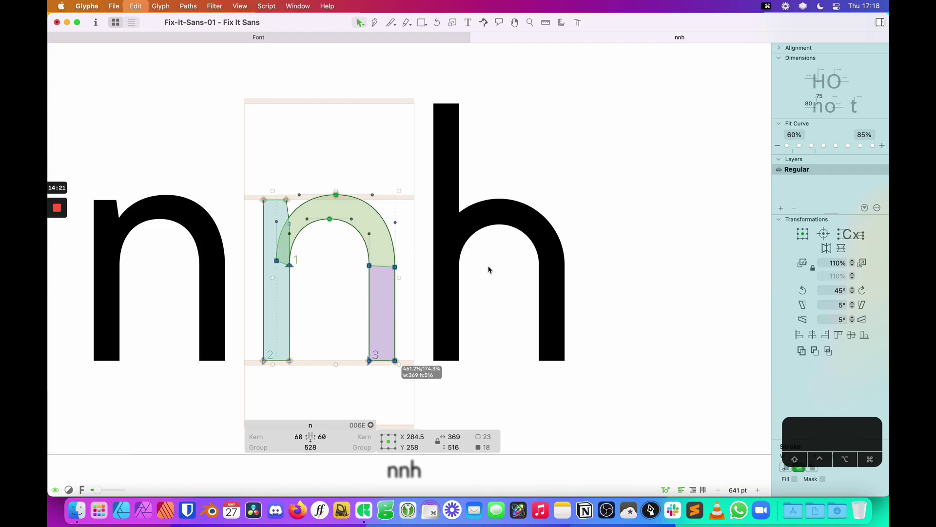
Replace the h's arch and right stem with the shapes copied from the n
double_click(489, 266)
double_click(499, 225)
double_click(528, 243)
left_click(529, 244, "shift")
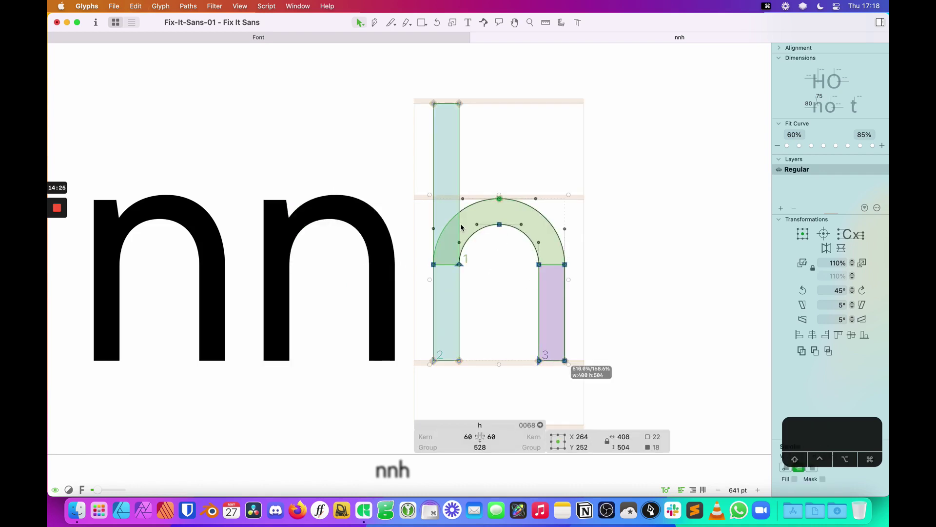
key("BackSpace")
key("super+v")
left_click(498, 298)
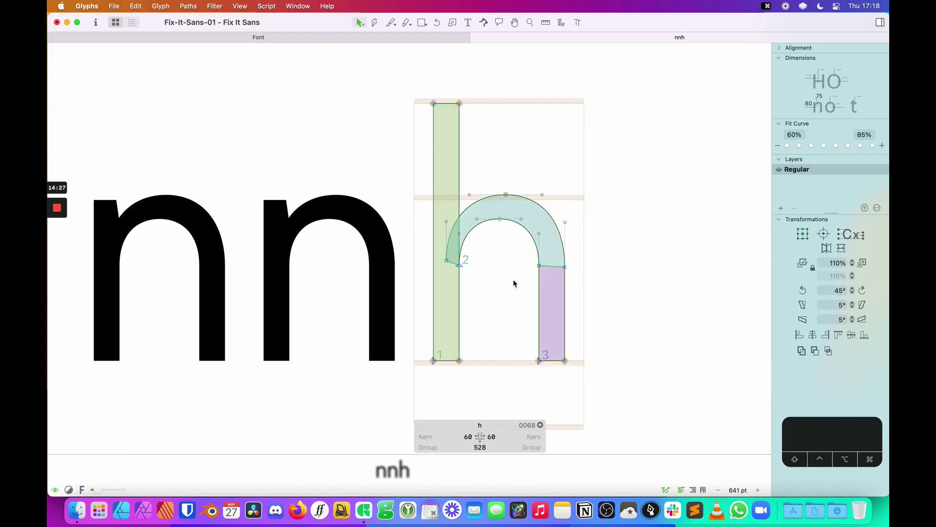
Append the letters l and i to the nnh text in the edit view
key("t")
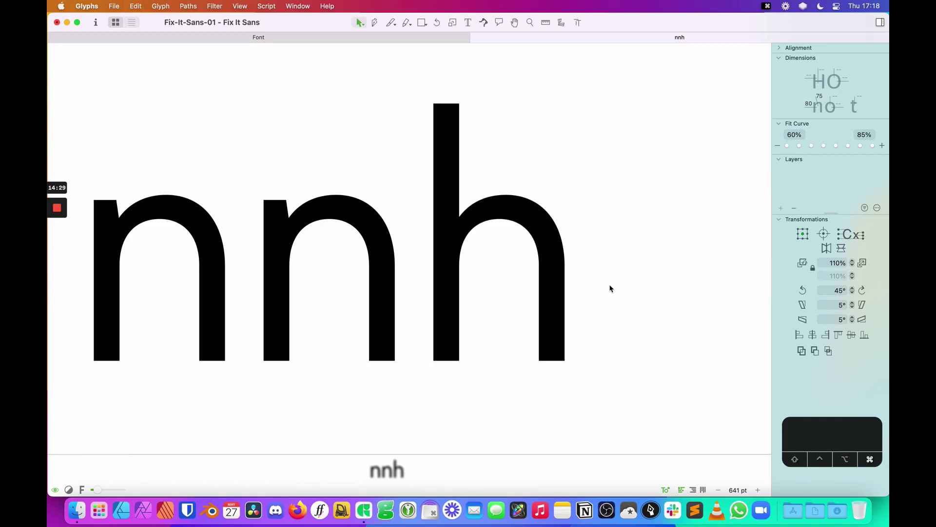
key("super+minus")
key("super+minus")
key("super+minus")
key("super+equal")
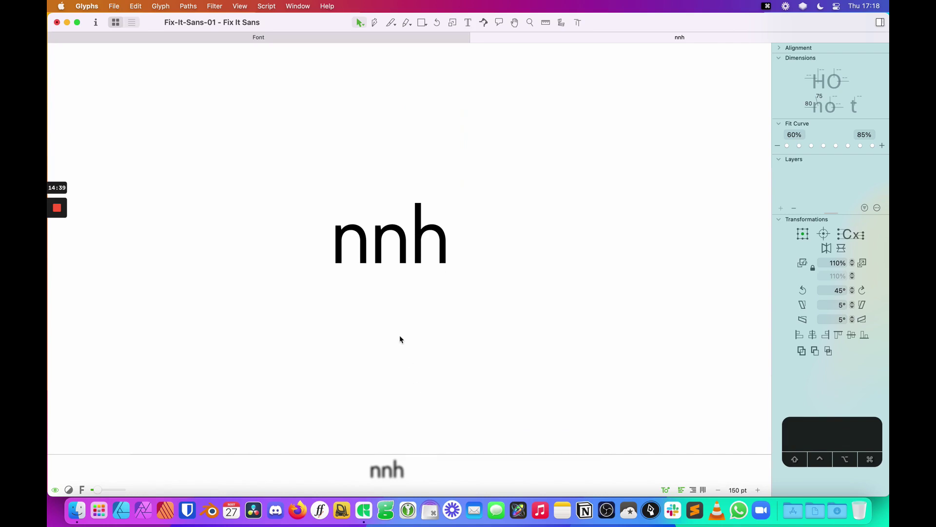
type("t")
type("l")
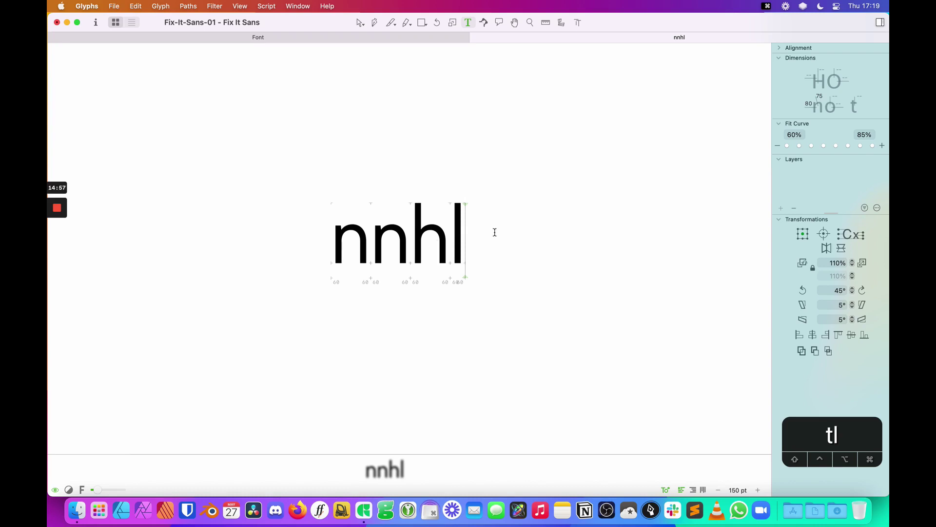
type("i")
key("Escape")
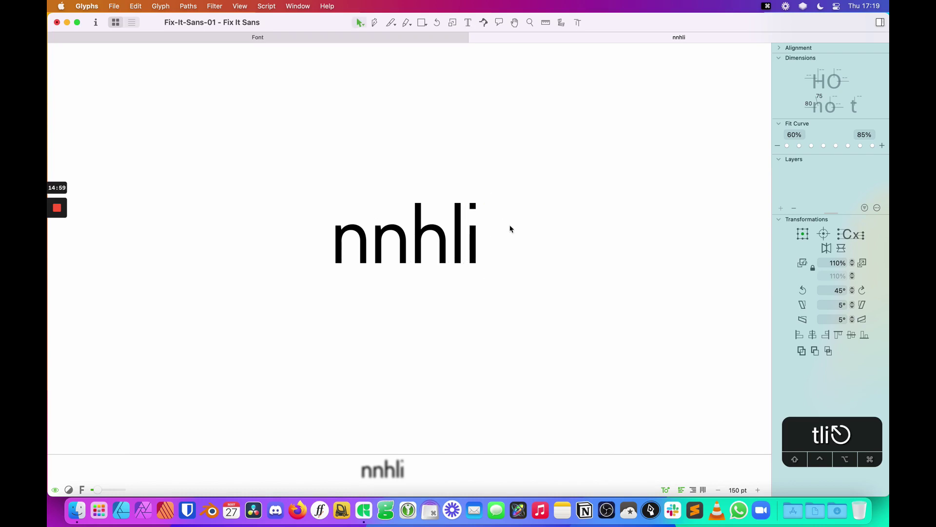
Open the lowercase i for outline editing at a closer zoom
key("z")
left_click_drag(510, 185, 408, 307)
key("v")
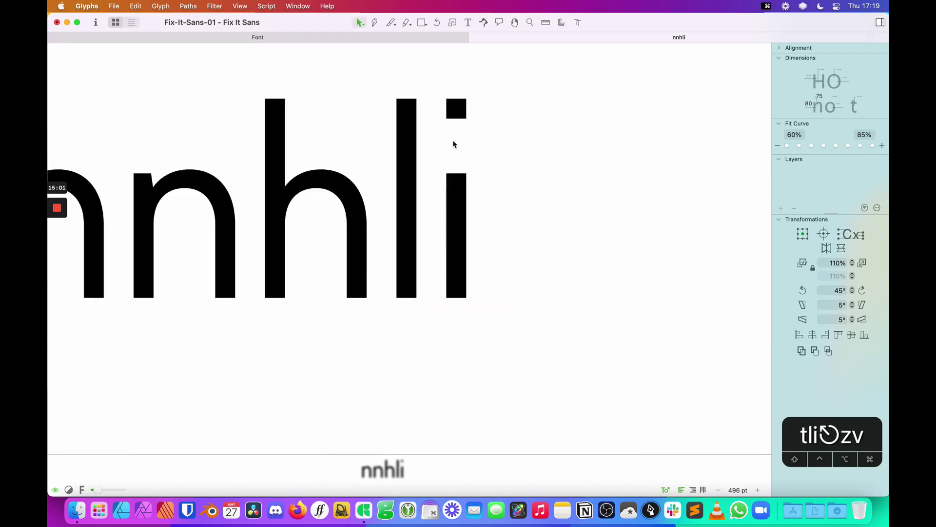
double_click(455, 145)
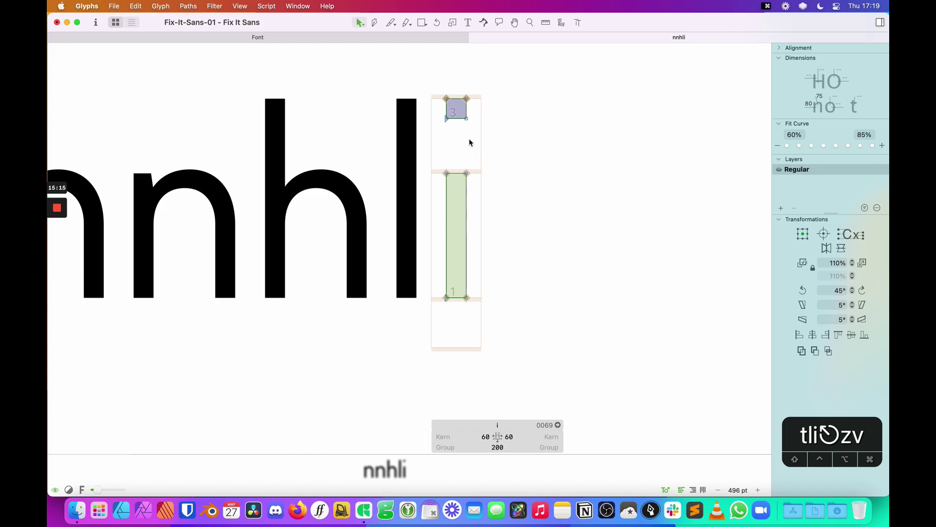
Try deleting the topmost square of the i's dot, and undo the deletion
left_click(468, 118)
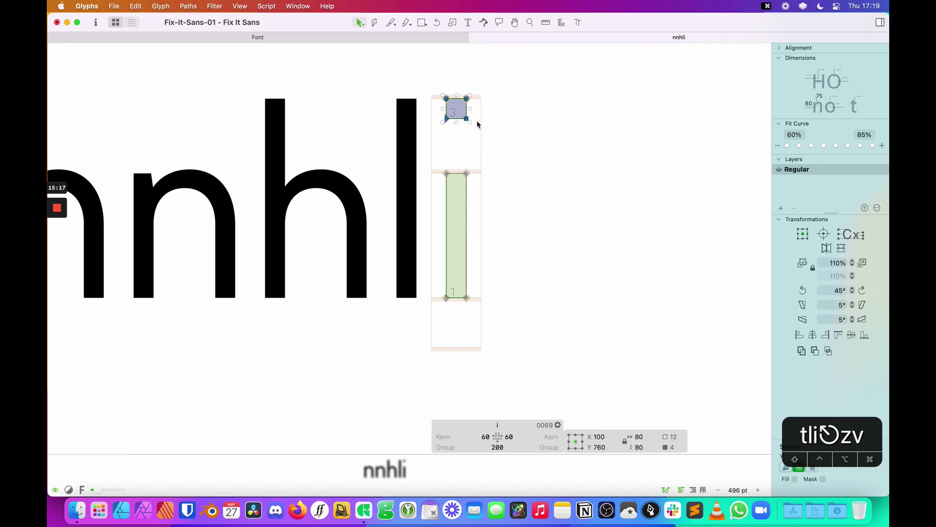
key("BackSpace")
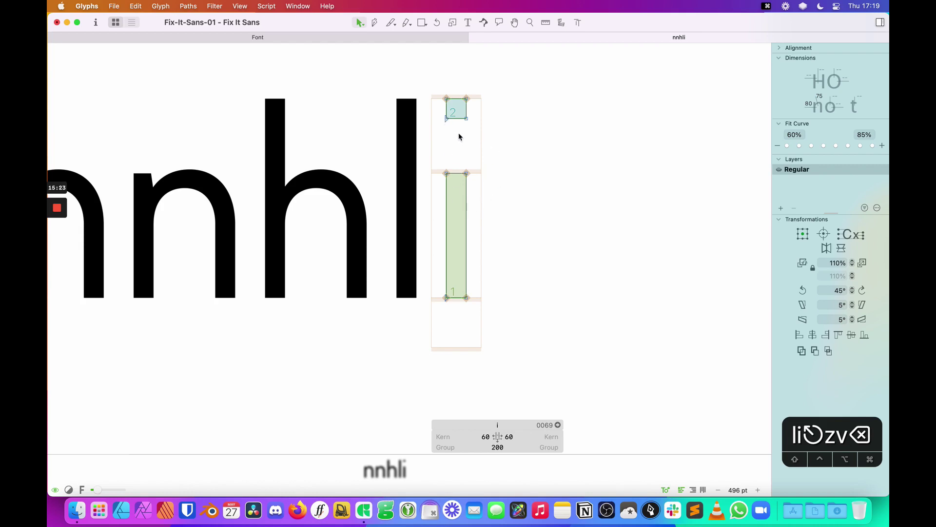
key("cmd+z")
Delete the duplicate square overlapping the i's dot, and select the remaining dot
key("cmd+equal")
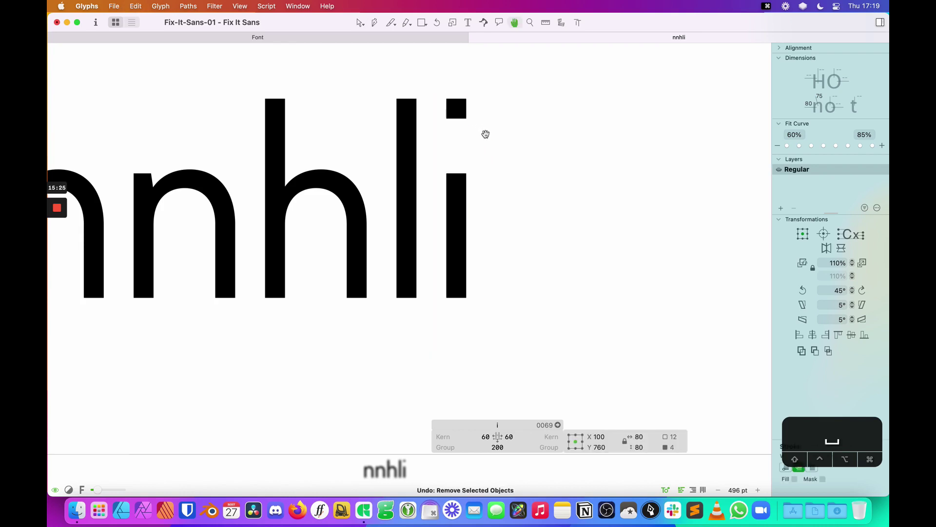
key("super+equal")
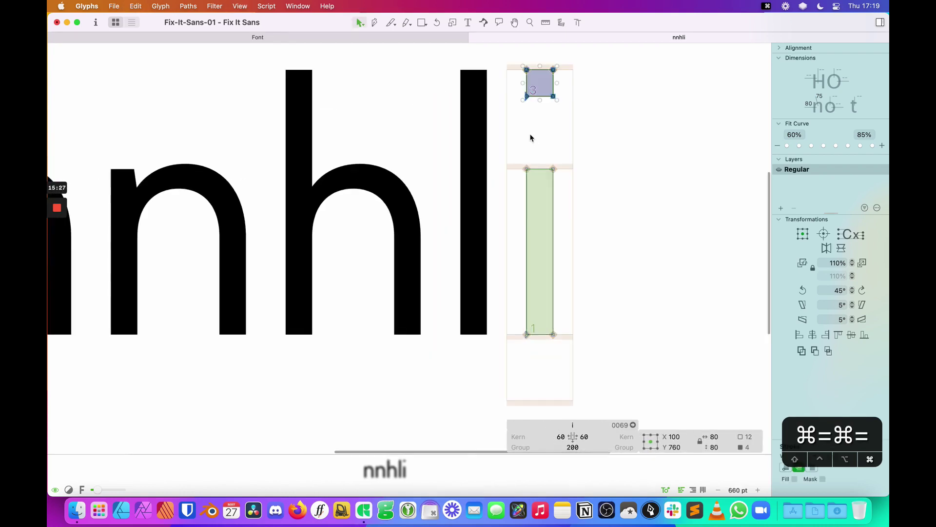
key("space")
left_click_drag(634, 152, 549, 192)
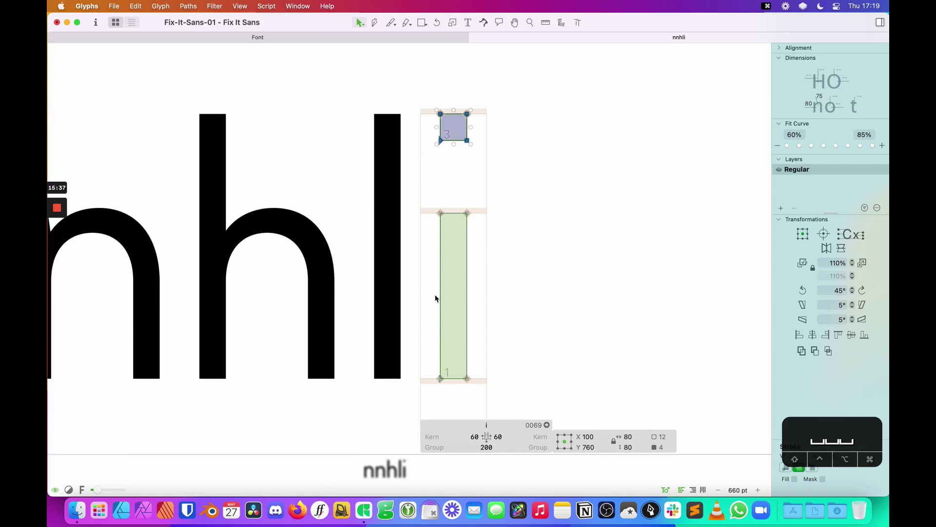
left_click(468, 139)
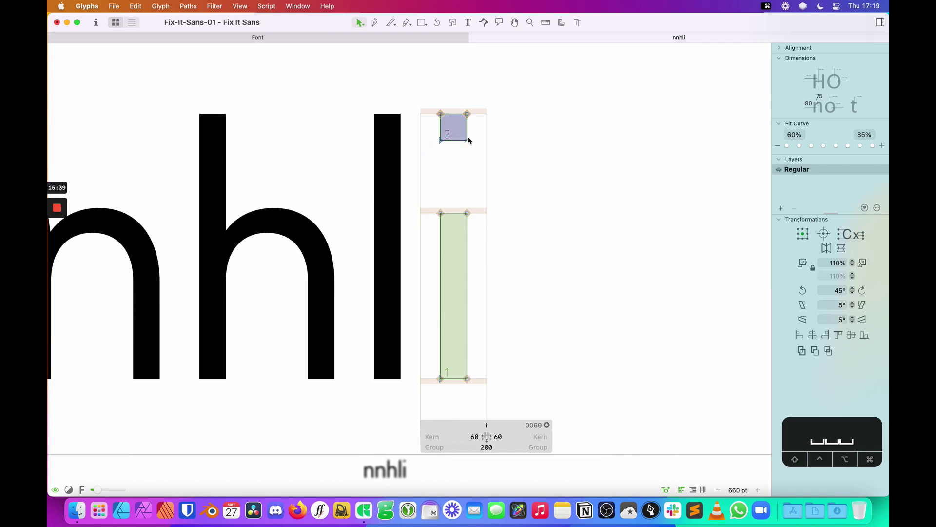
double_click(470, 134)
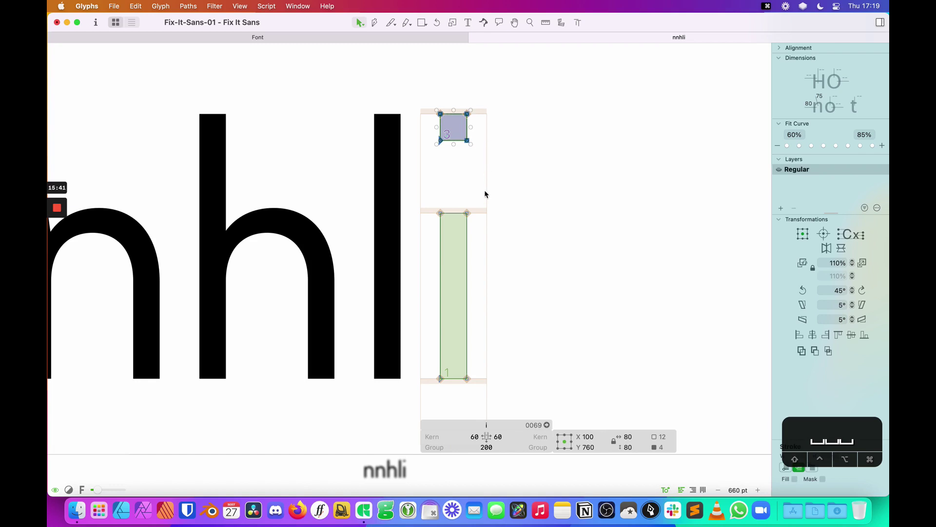
key("BackSpace")
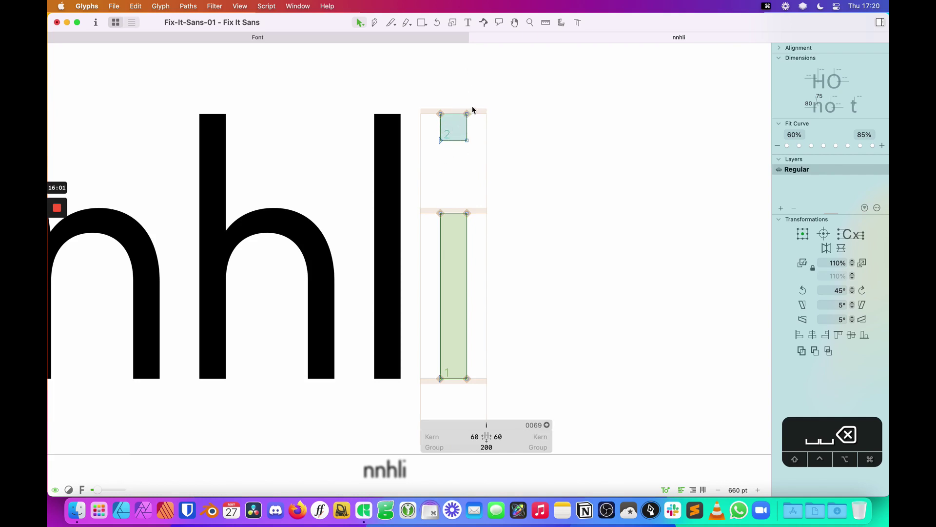
left_click_drag(480, 101, 429, 145)
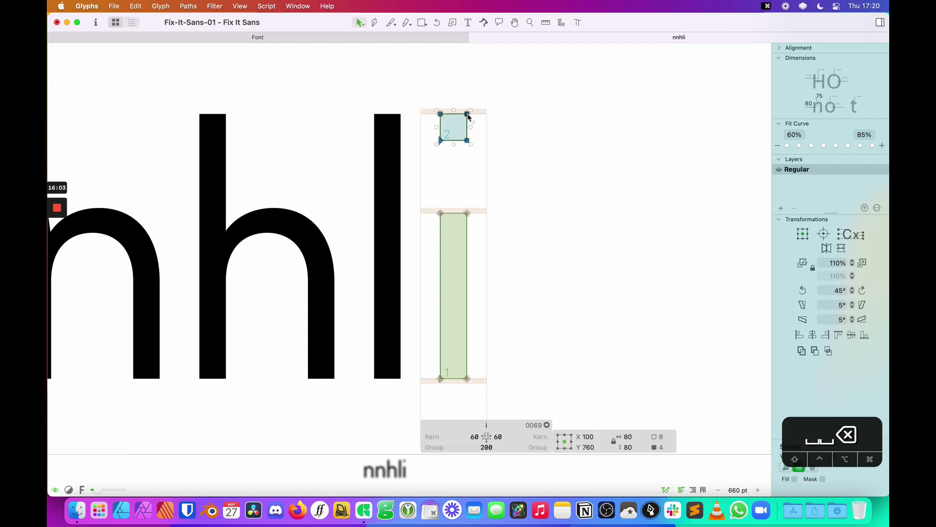
Move the i's dot down between the ascender and x-height, to a centre Y of 693
left_click_drag(468, 116, 468, 138)
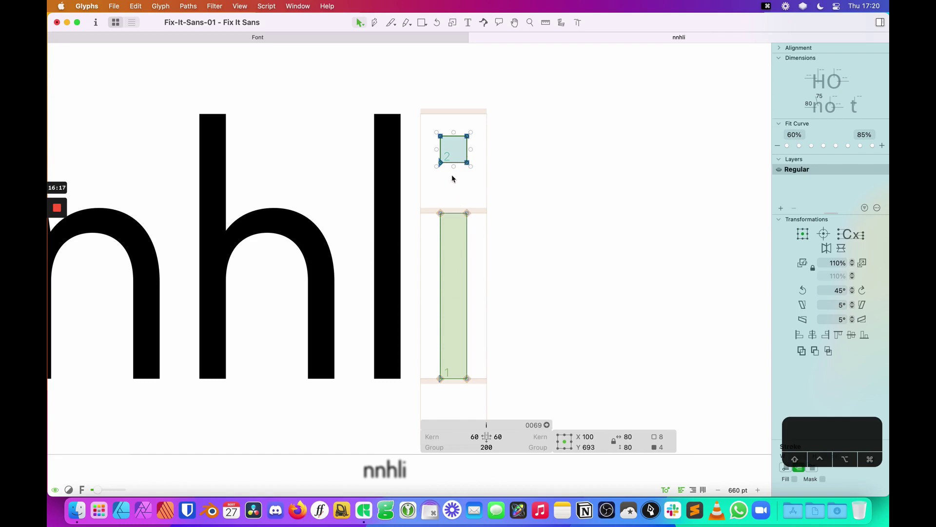
left_click(479, 171)
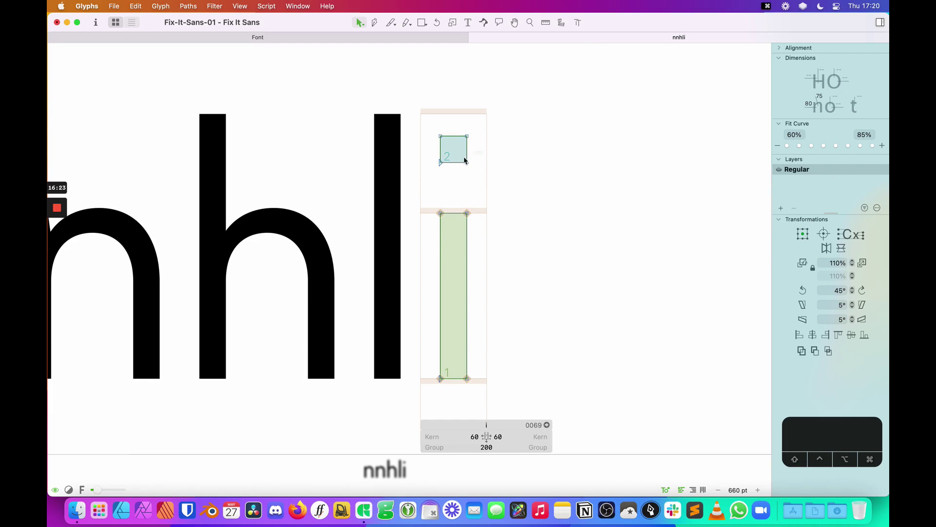
Try a taller dot on the i by lowering its two bottom nodes 50 units
left_click_drag(464, 158, 430, 173)
left_click(493, 175)
left_click_drag(482, 156, 432, 175)
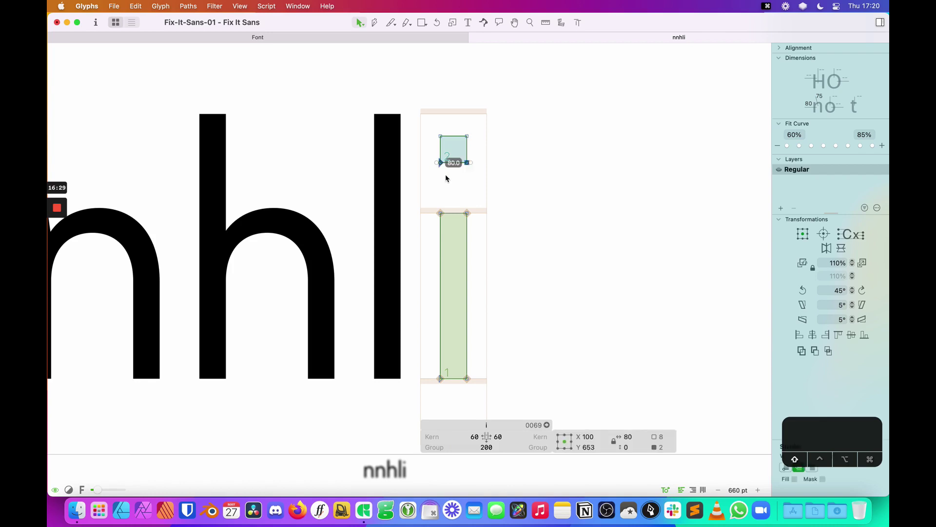
key("shift+Down")
key("shift+Down")
key("shift+Down")
key("shift+Down")
key("shift+Down")
left_click(515, 206)
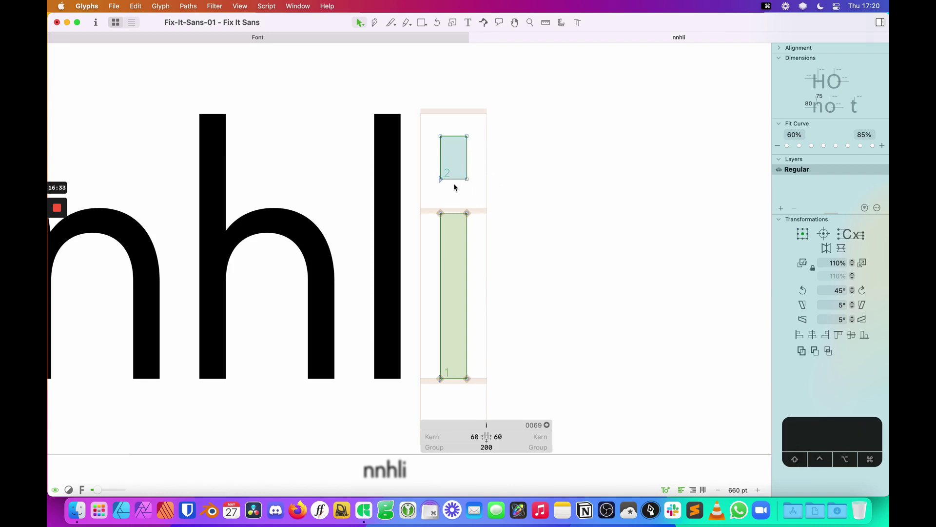
Append a second i to the nnhli text and open it for outline editing
type("t")
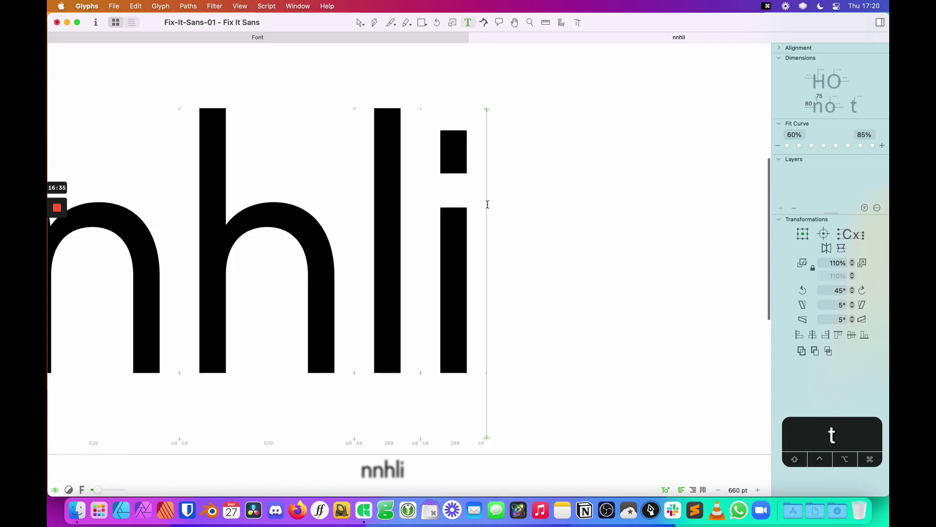
type("i")
key("Escape")
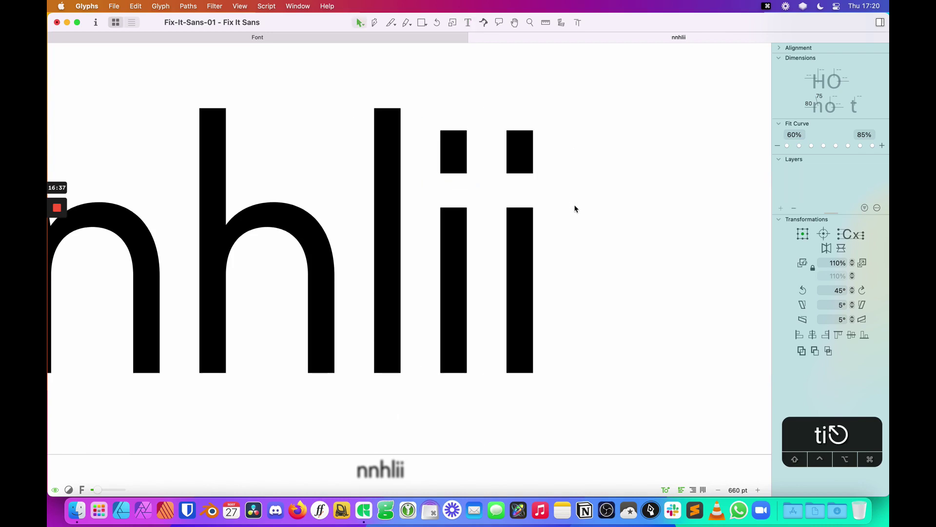
double_click(530, 177)
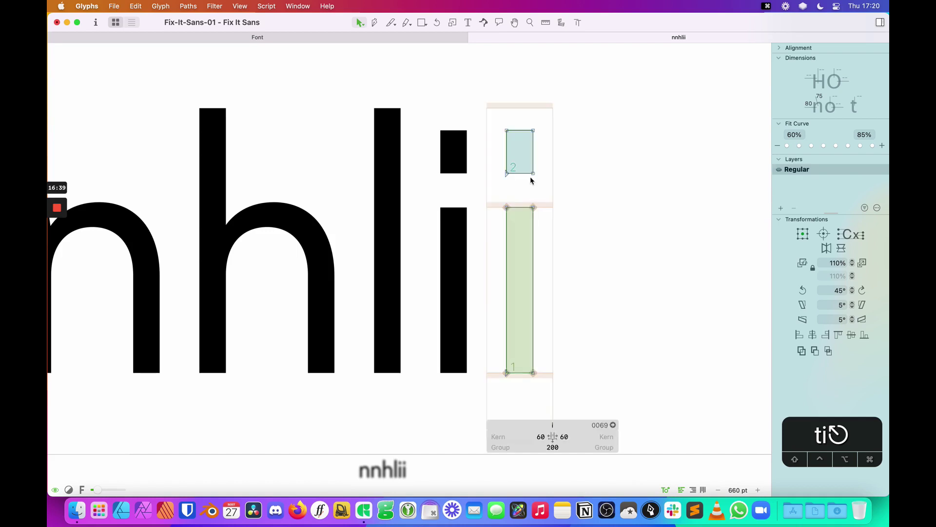
Raise the two bottom nodes of the i's dot 50 units to make it square again
left_click_drag(487, 188, 542, 168)
key("shift+Up")
key("shift+Up")
key("shift+Up")
key("shift+Up")
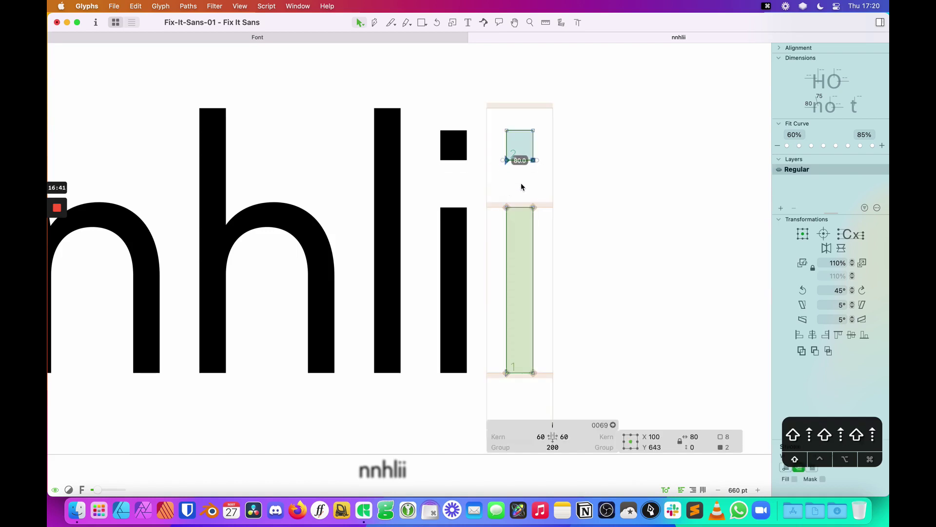
key("shift+Up")
Select the whole dot of the i and scale it proportionally to 90 × 90 units
left_click_drag(542, 120, 498, 175)
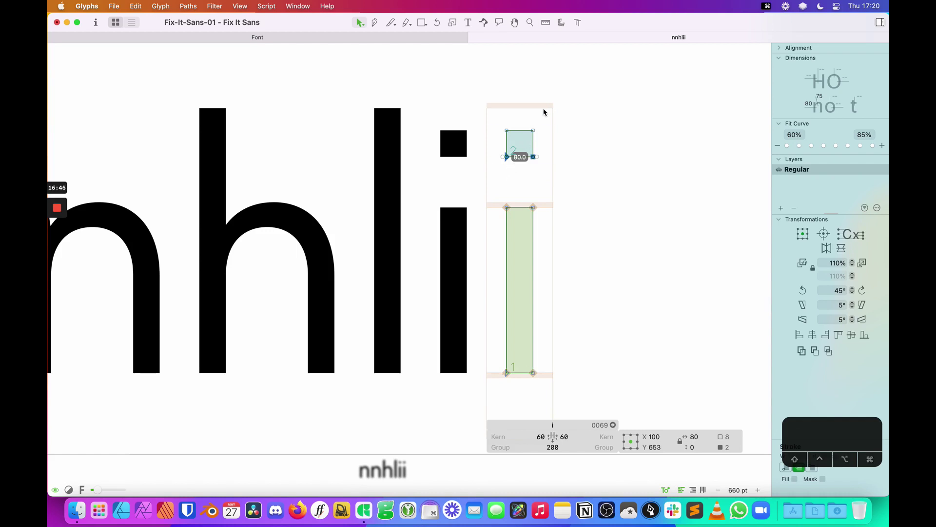
left_click_drag(543, 108, 497, 175)
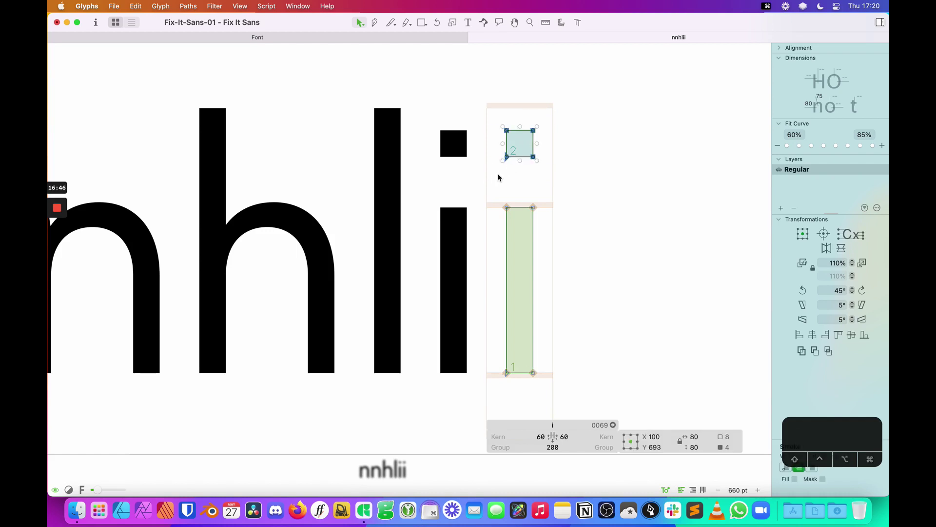
left_click(514, 145)
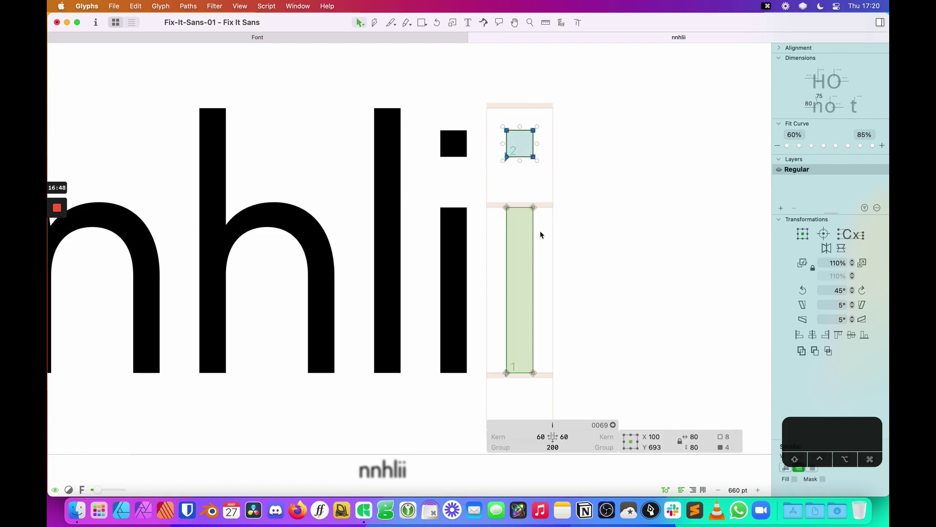
left_click(697, 437)
type("90")
key("Return")
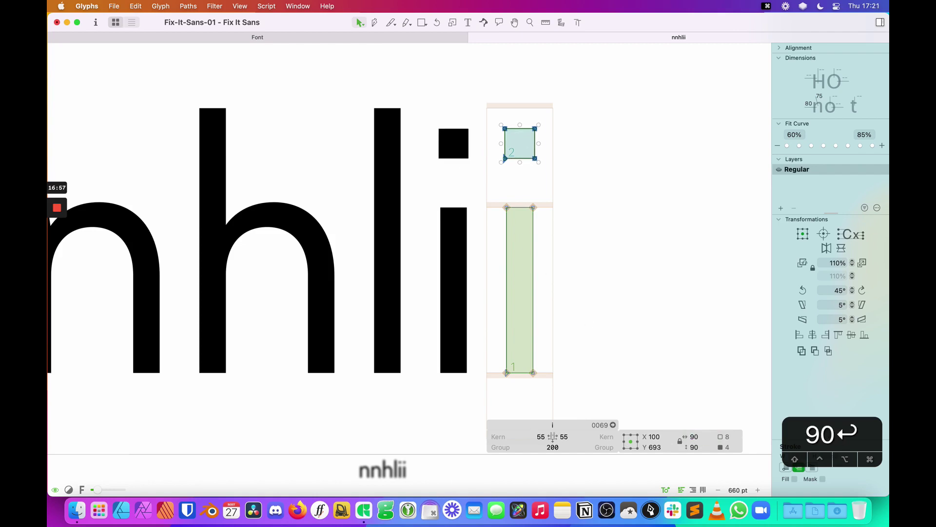
Examine the i's dot in the nnhlii text at reduced preview sizes, down to 100 pt
left_click(555, 206)
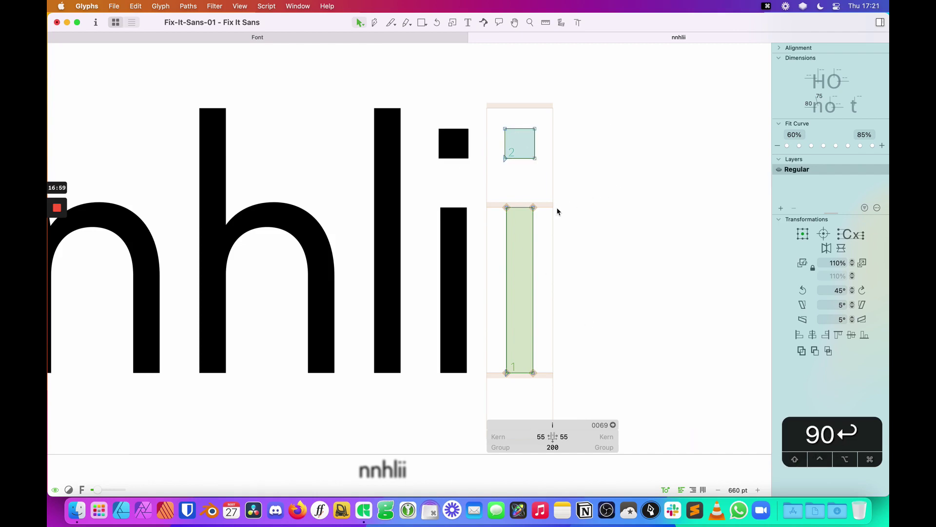
key("t")
key("Escape")
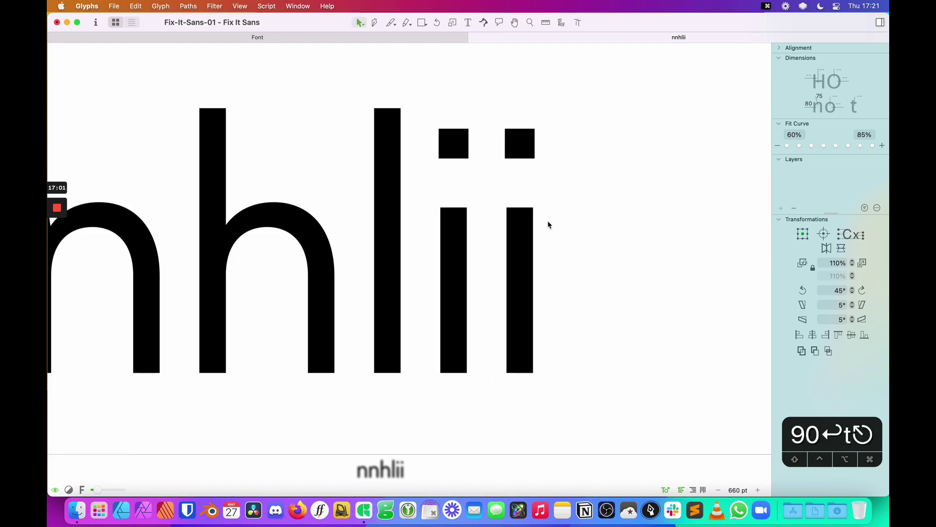
key("super+minus")
key("super+minus")
key("super+minus")
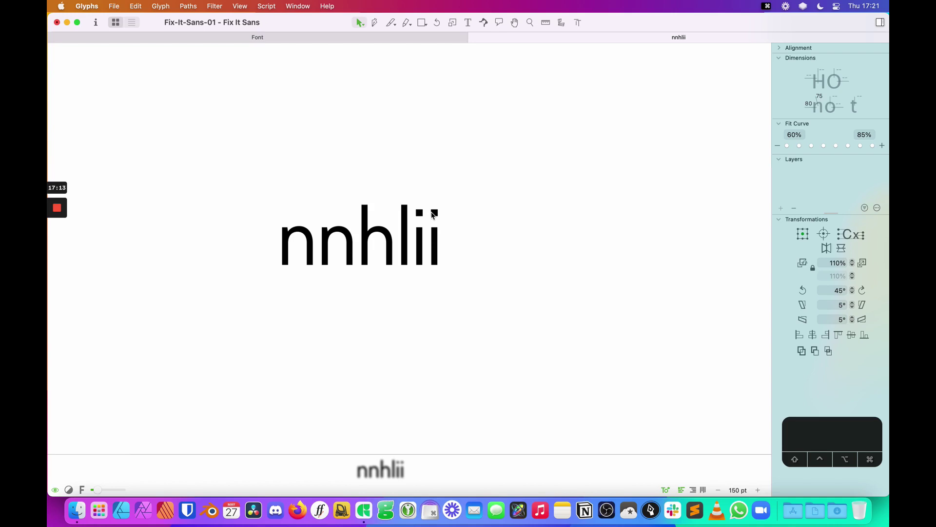
key("super+minus")
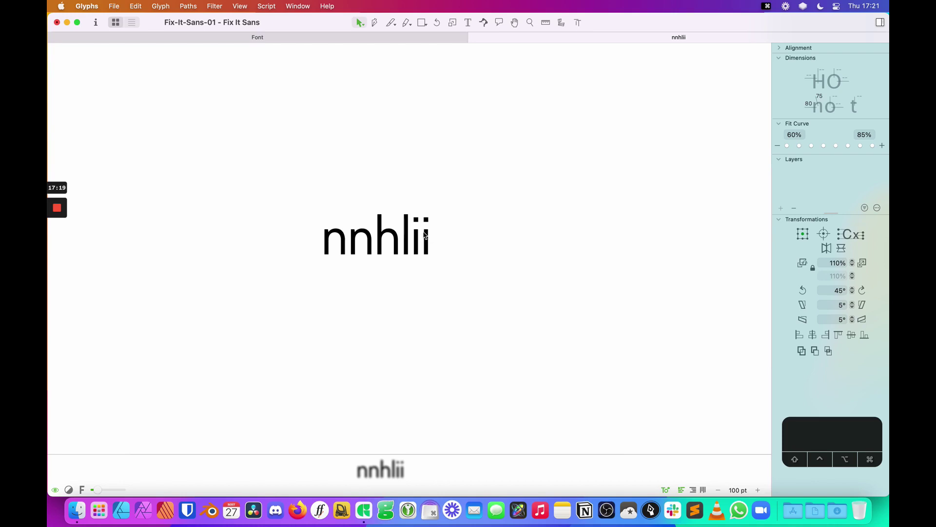
left_click_drag(455, 228, 528, 209)
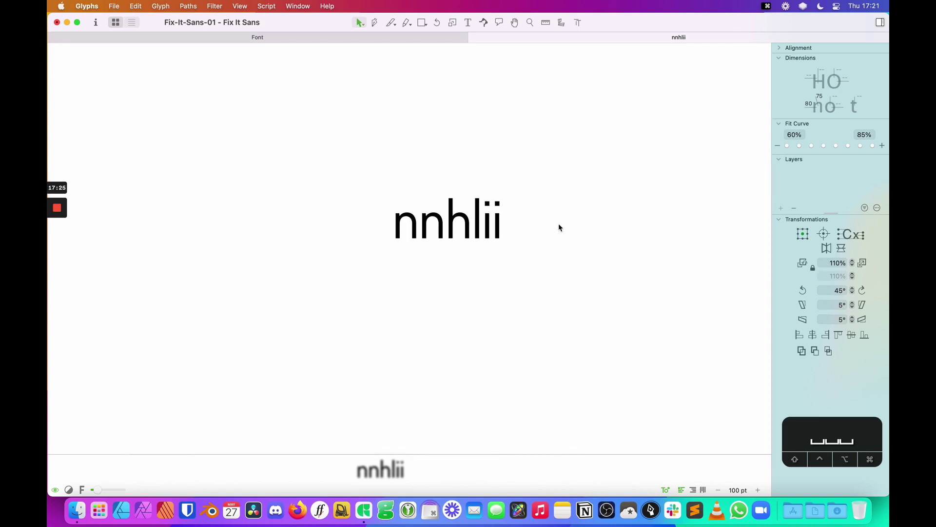
Replace the nnhlii text with a single lowercase o and view it enlarged
key("t")
key("super+a")
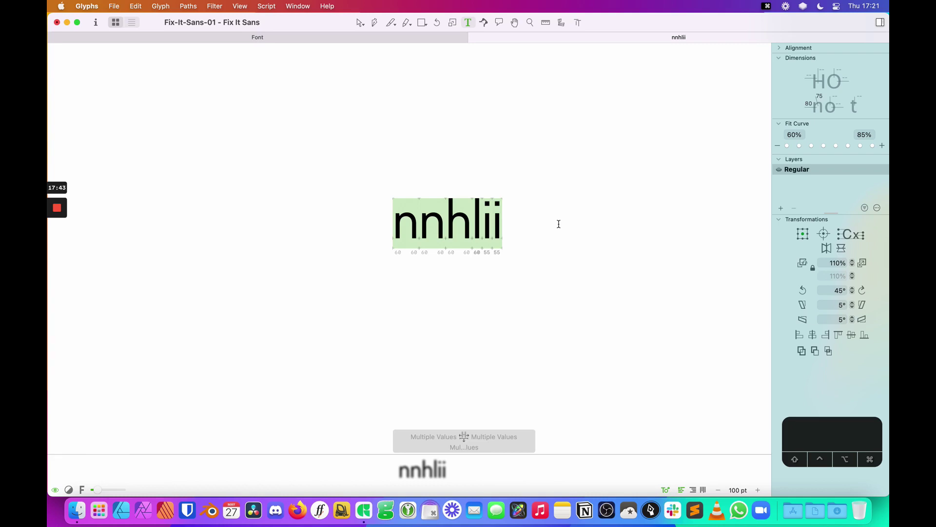
type("o")
key("Escape")
key("z")
left_click_drag(451, 187, 359, 277)
key("v")
Insert an n before the o and return to outline editing of the o
key("t")
left_click(368, 227)
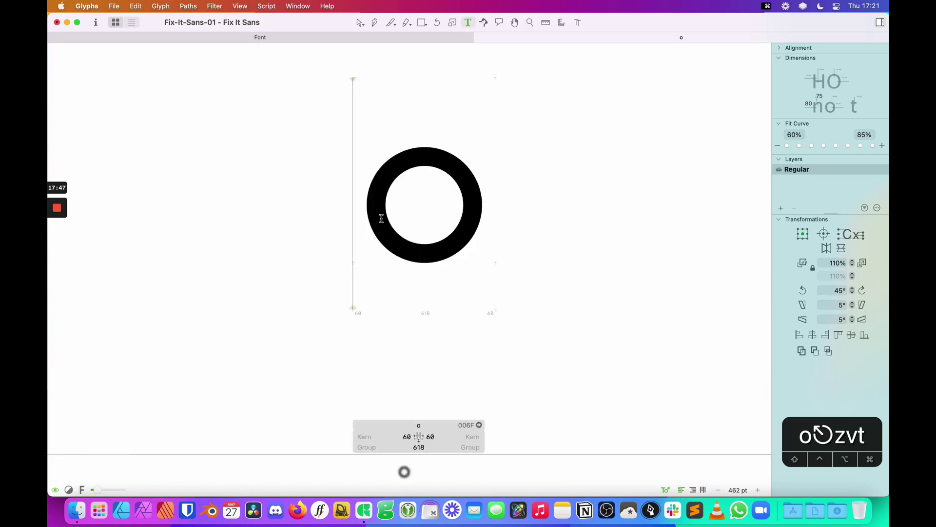
type("n")
key("Escape")
key("space")
left_click_drag(633, 207, 556, 195)
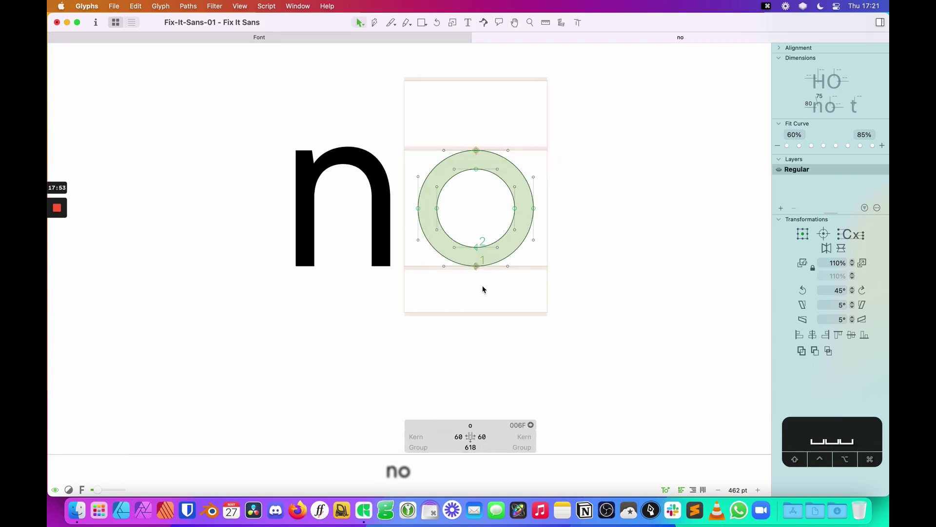
Select both contours of the o and set their overall width and height to 500 units each
left_click_drag(549, 127, 396, 310)
left_click(613, 437)
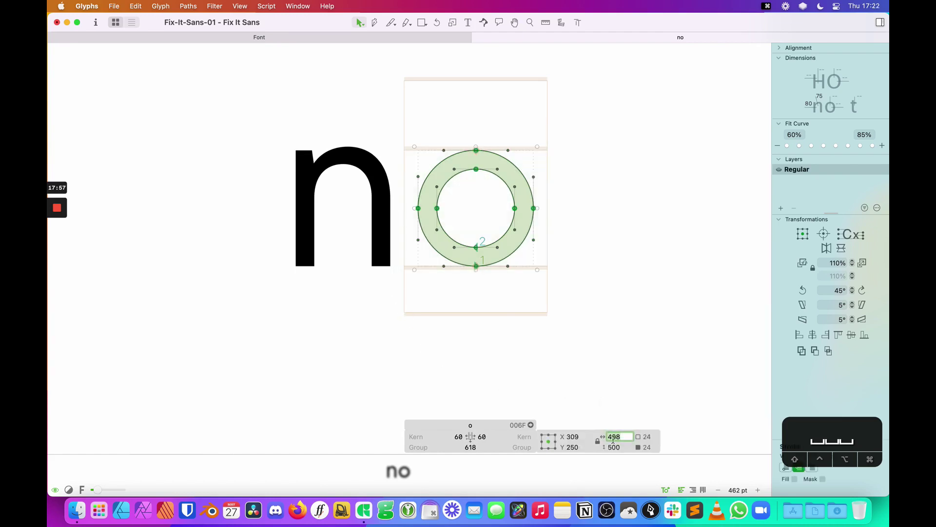
type("500")
key("Return")
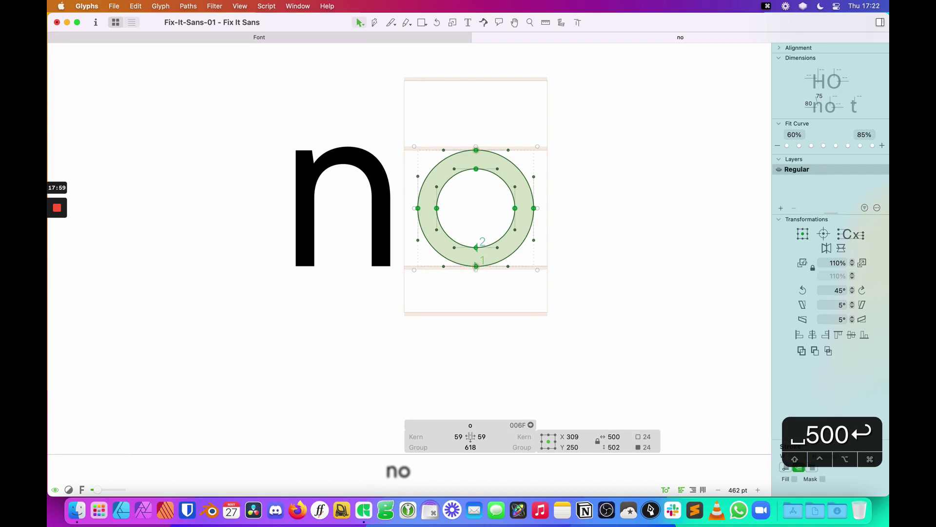
left_click(614, 446)
type("500")
key("Return")
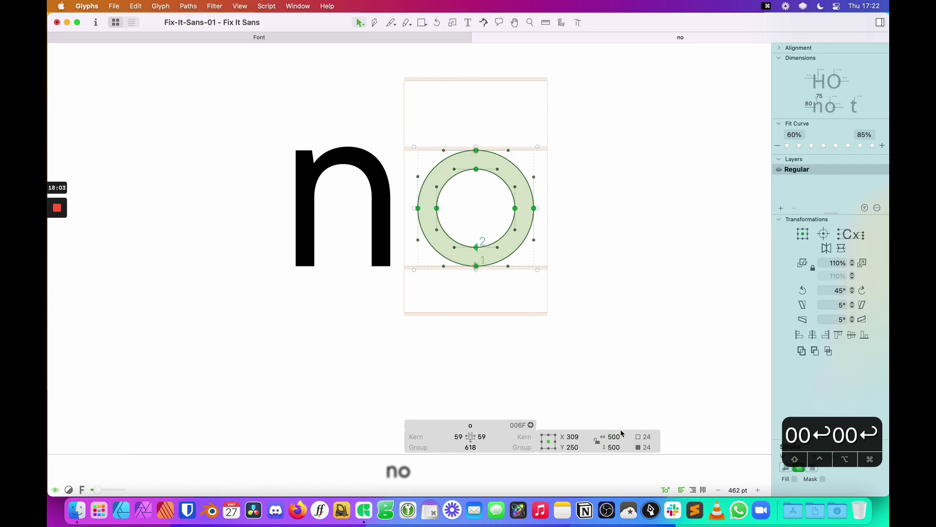
Scale the whole o proportionally from its centre to 532 × 532 units, reaching into the overshoot zones
left_click(580, 299)
left_click_drag(583, 138, 385, 317)
key("z")
left_click(480, 160)
key("v")
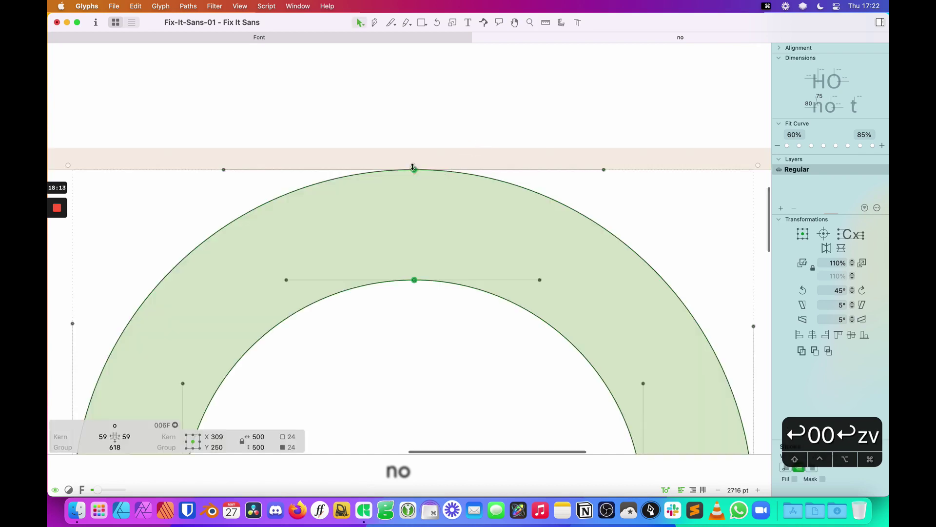
left_click_drag(413, 165, 418, 143)
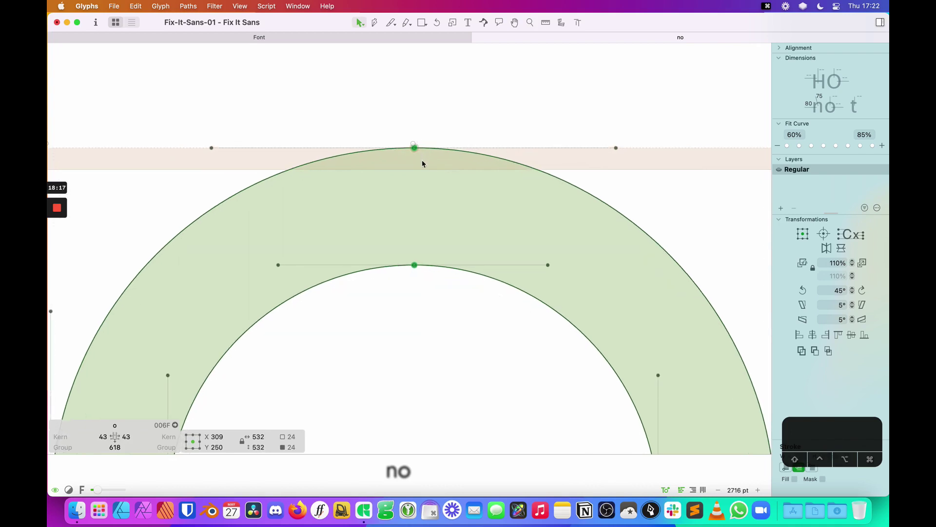
key("super+0")
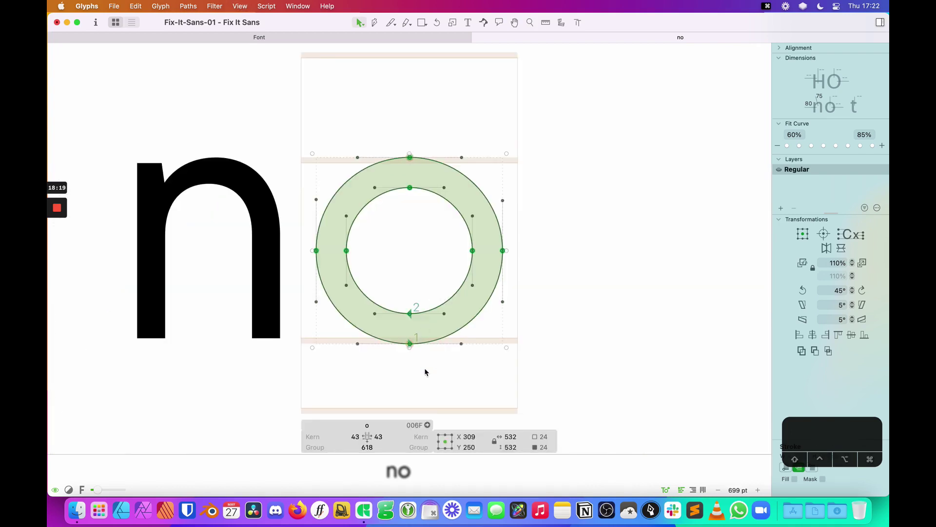
key("v")
left_click_drag(474, 296, 511, 285)
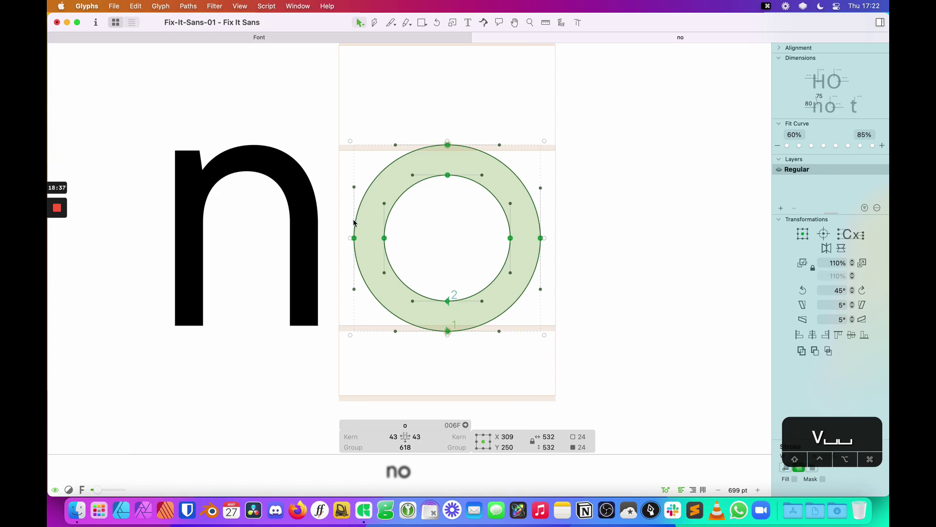
Add the n as a component in the o glyph and shift it horizontally to centre it over the o
left_click(482, 264)
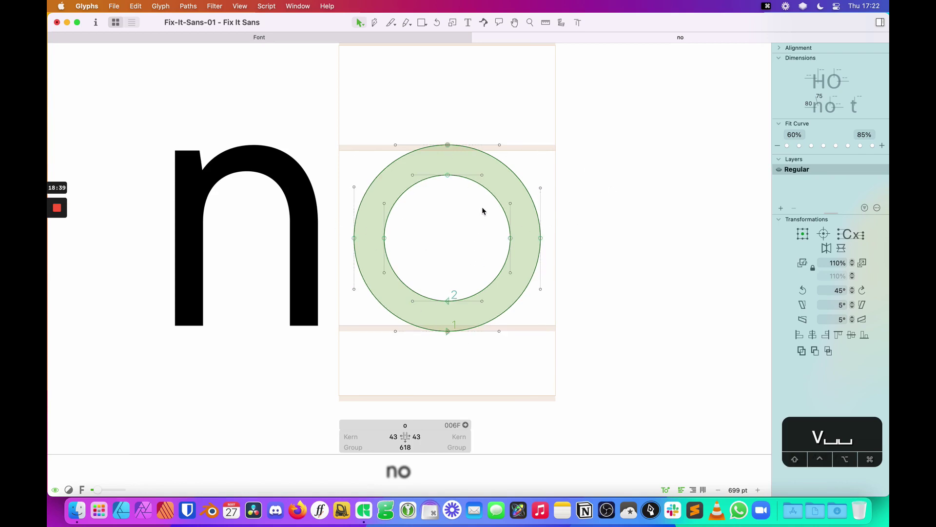
key("super+shift+c")
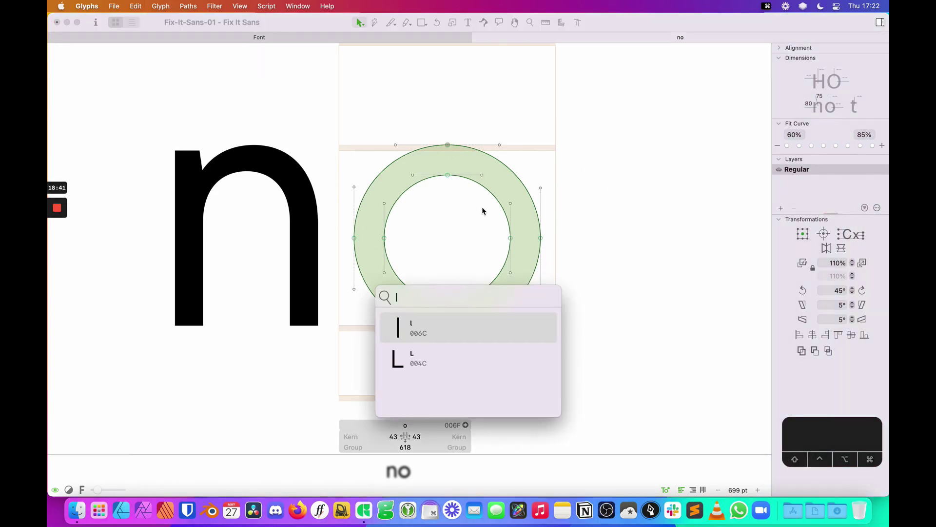
type("n")
key("Return")
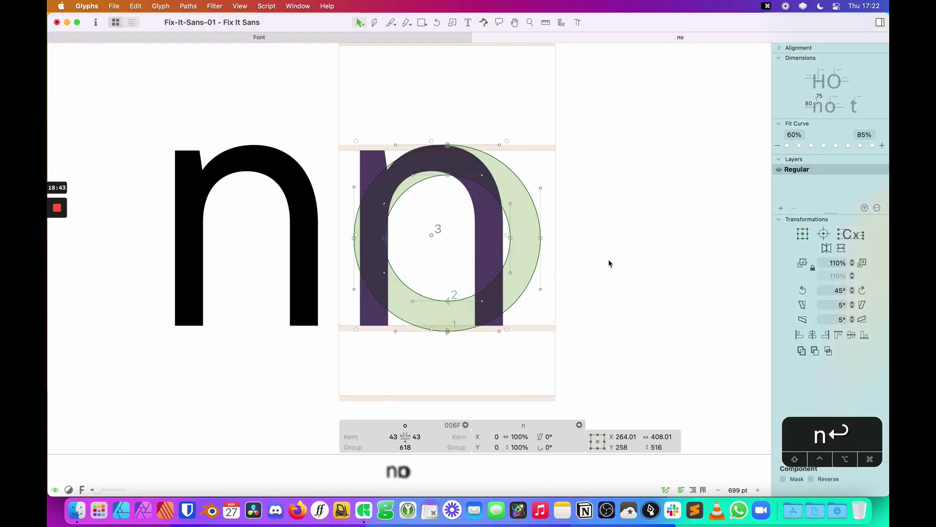
left_click_drag(493, 255, 507, 255)
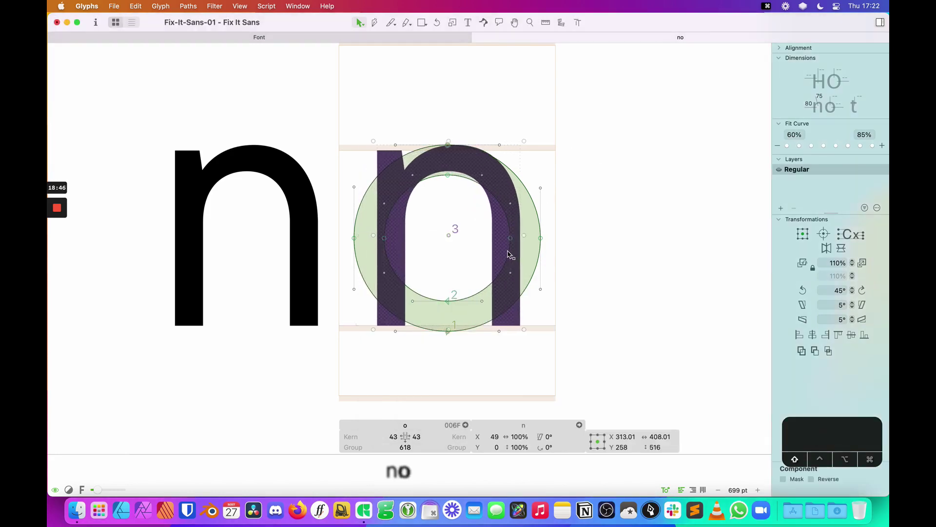
Select both contours of the o and narrow them symmetrically to a width of 490 units
left_click(443, 261)
double_click(468, 300)
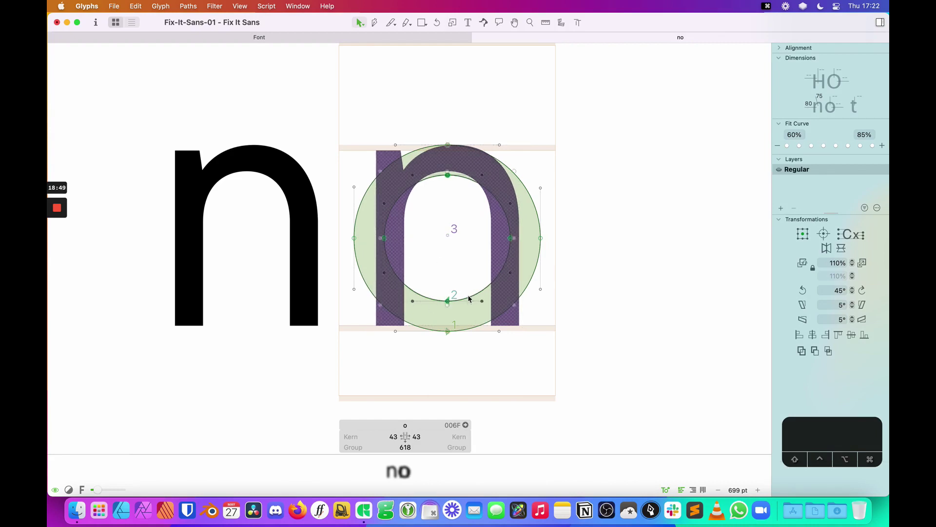
double_click(471, 330, "shift")
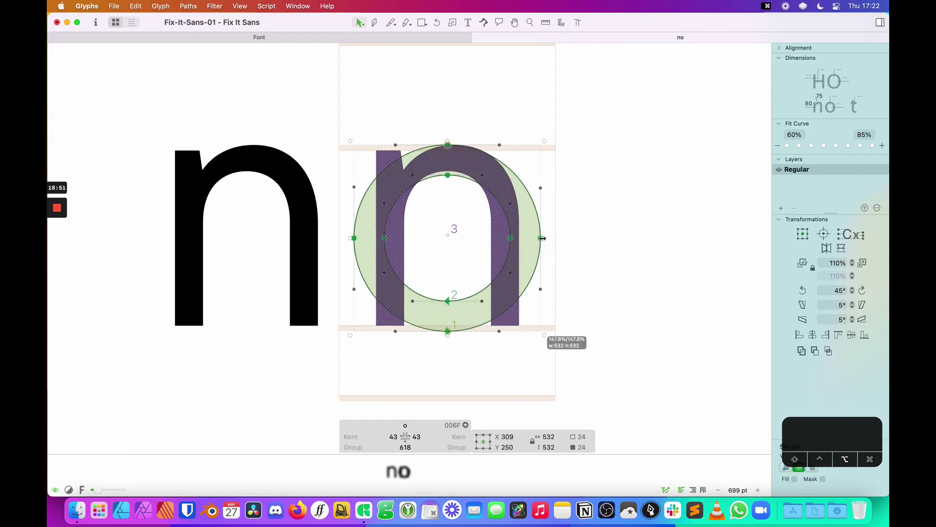
mouse_move(542, 238)
left_mouse_down()
mouse_move(563, 237)
mouse_move(539, 238)
left_mouse_up()
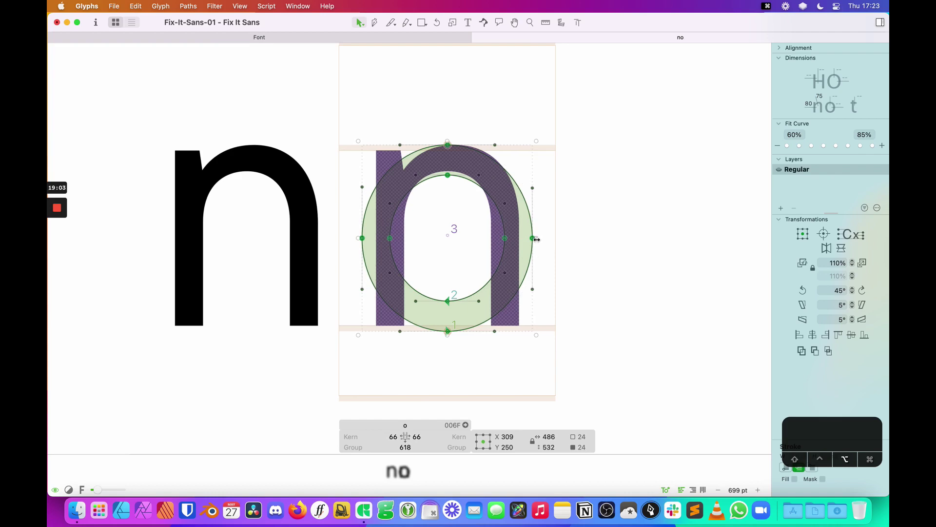
mouse_move(540, 239)
left_mouse_down()
mouse_move(552, 238)
mouse_move(534, 239)
left_mouse_up()
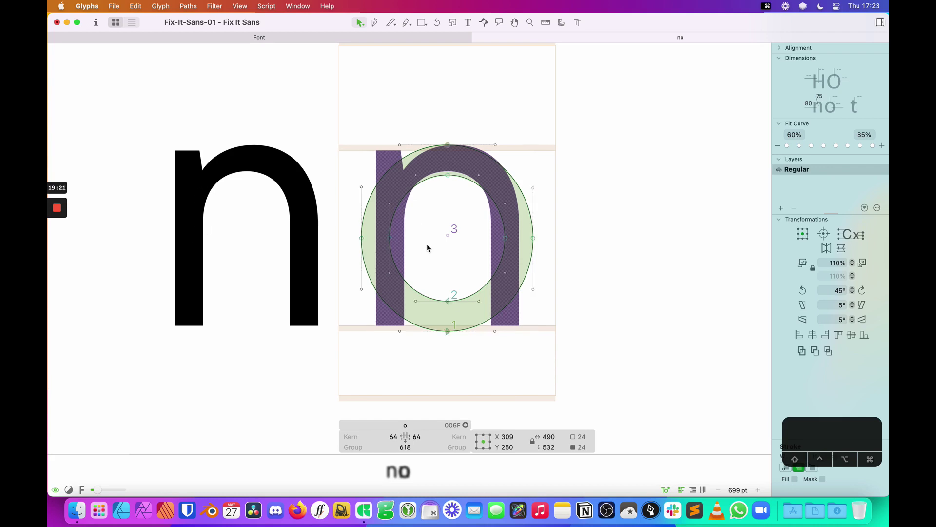
Delete the overlaid n component from the o glyph
left_click(408, 244)
key("BackSpace")
key("BackSpace")
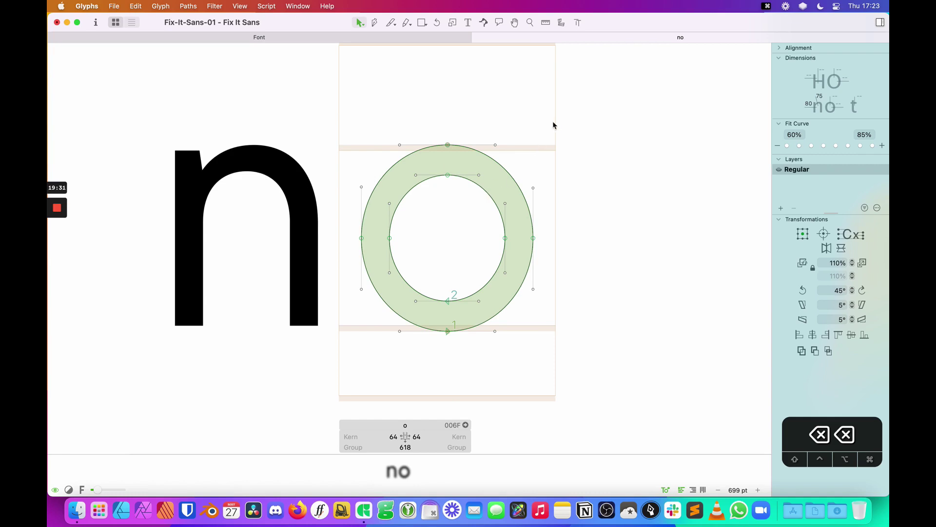
Try squaring the o's sides by lengthening the upper and lower vertical handles of both contours, the upper ones by 20 units
left_click_drag(553, 125, 349, 353)
left_click(410, 339)
left_click_drag(371, 197, 544, 210)
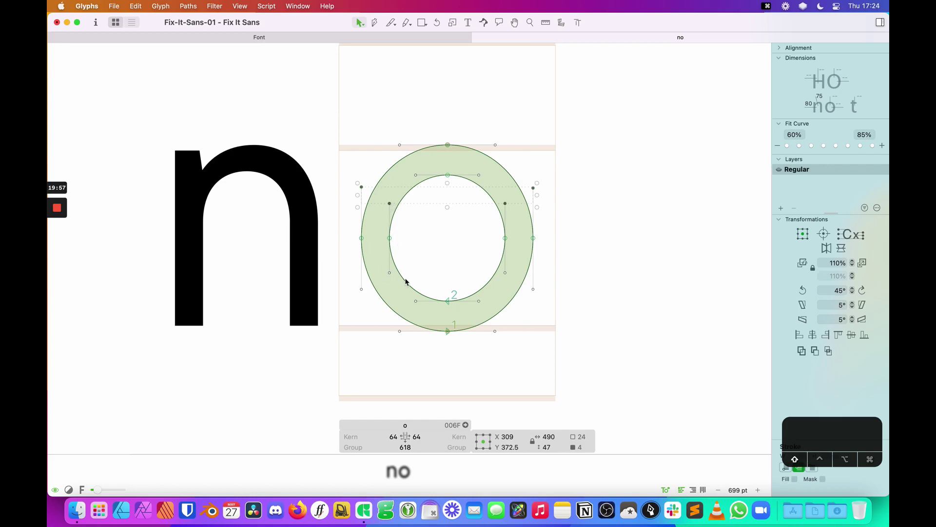
key("shift+Up")
key("shift+Up")
key("shift+Up")
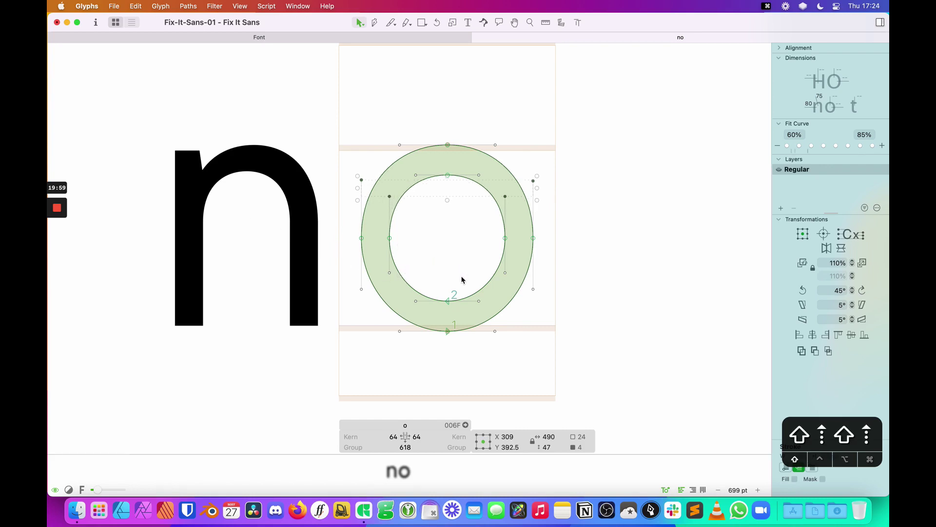
left_click_drag(542, 265, 501, 300)
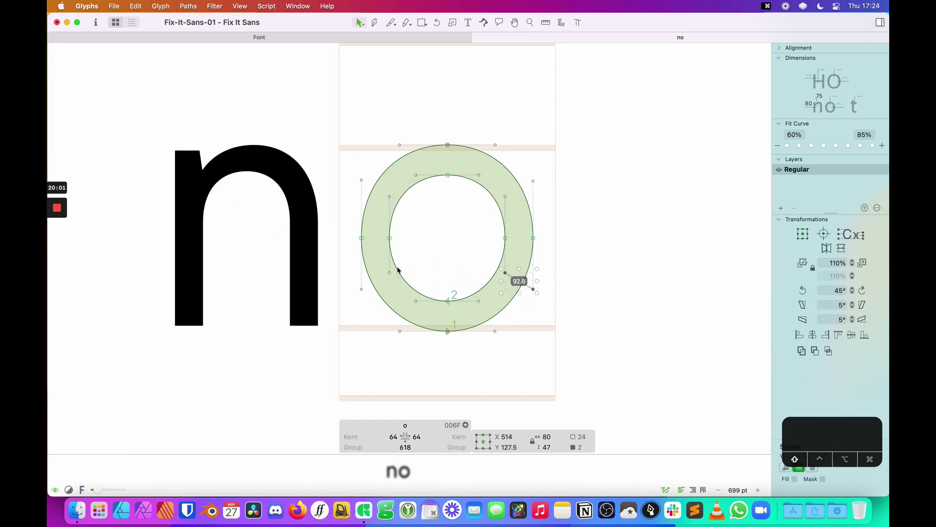
key("shift+Down")
left_click(563, 268)
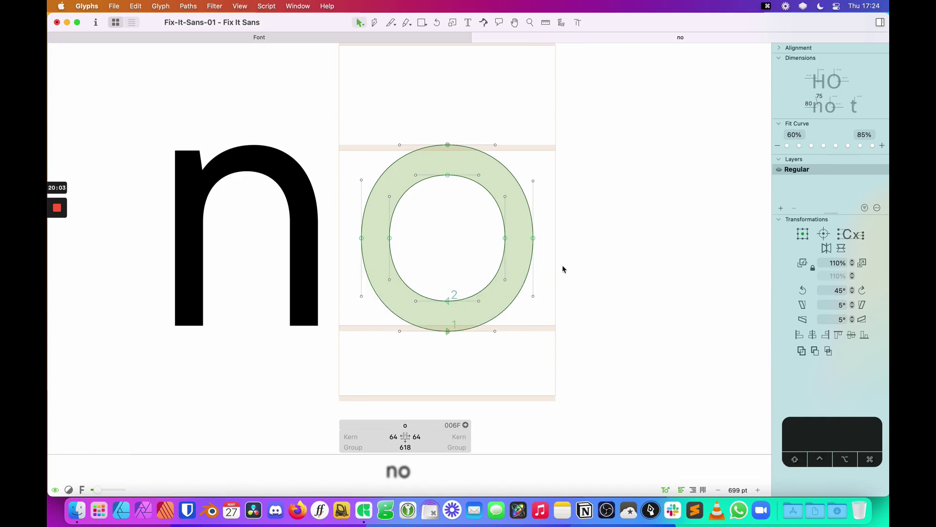
Preview the text, temporarily add the n as a component in the o, centre it for comparison and remove it
key("t")
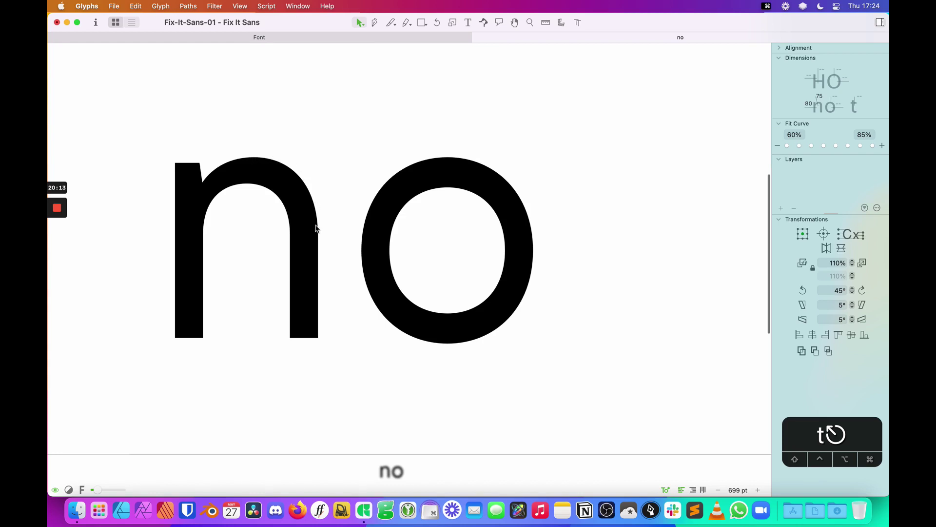
key("space")
key("z")
key("v")
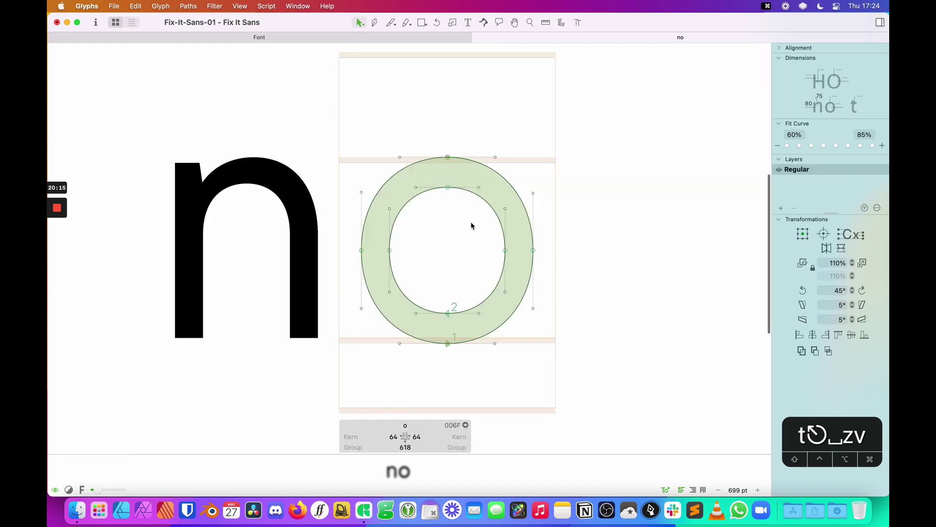
key("super+shift+c")
type("n")
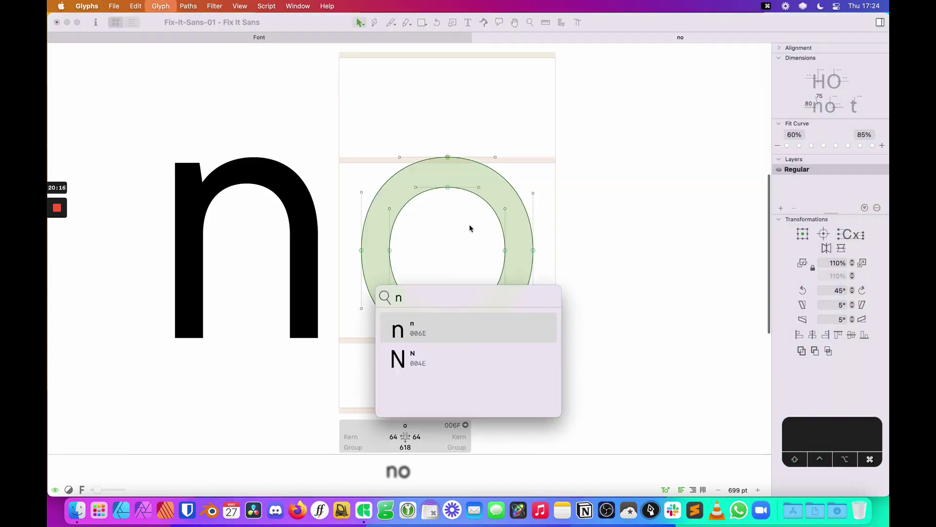
left_click(432, 330)
mouse_move(497, 255)
left_mouse_down()
mouse_move(510, 256)
mouse_move(499, 257)
left_mouse_up()
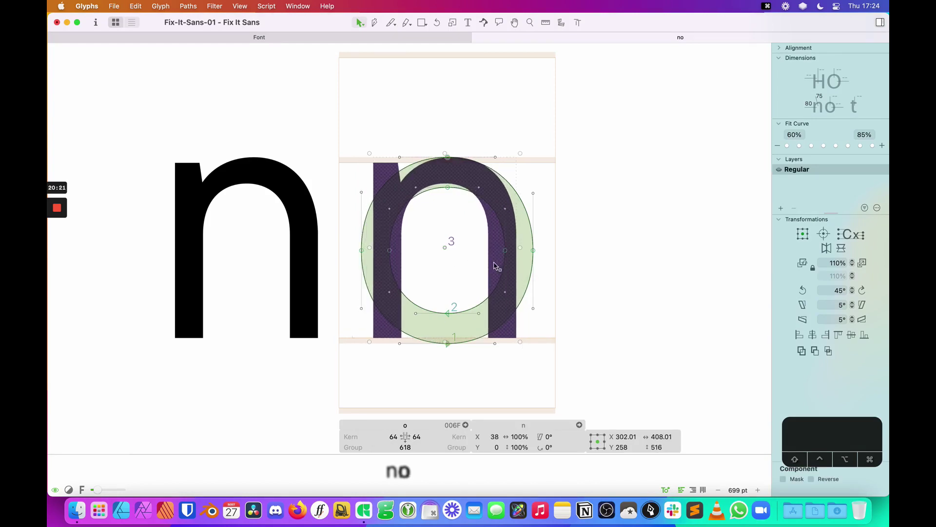
key("BackSpace")
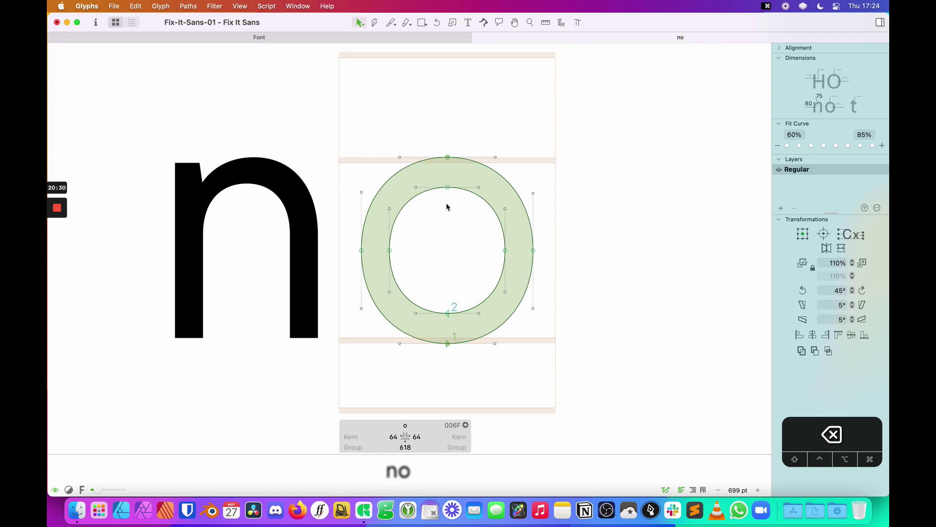
Undo the n component comparison and the moves of the o's vertical handles
key("super+z")
key("super+z")
key("super+z")
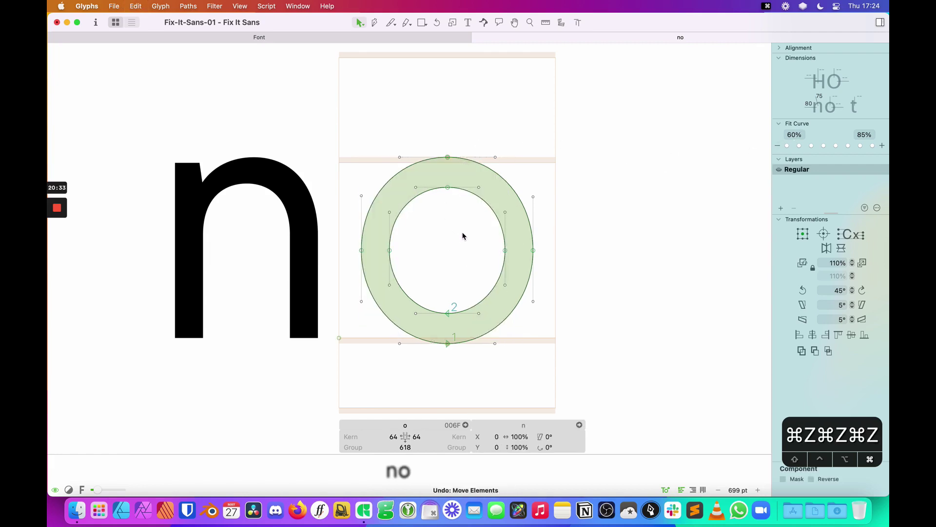
Select both contours of the o and fit their curves to the lowest, 60% setting
left_click_drag(578, 114, 336, 367)
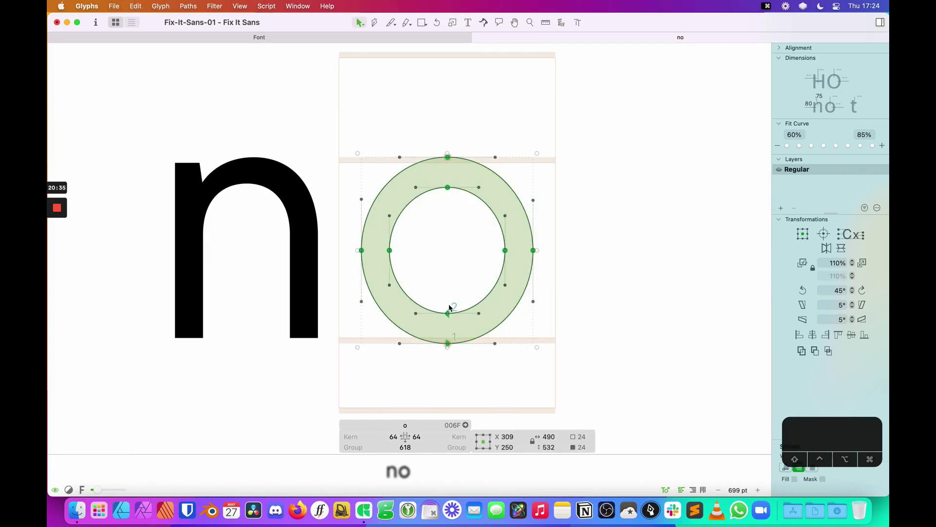
left_click(788, 145)
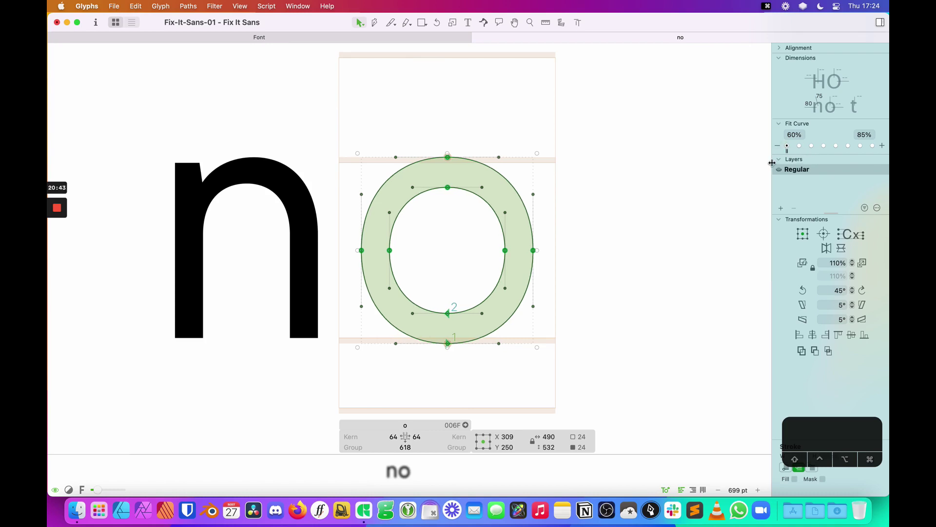
left_click(444, 291)
key("space")
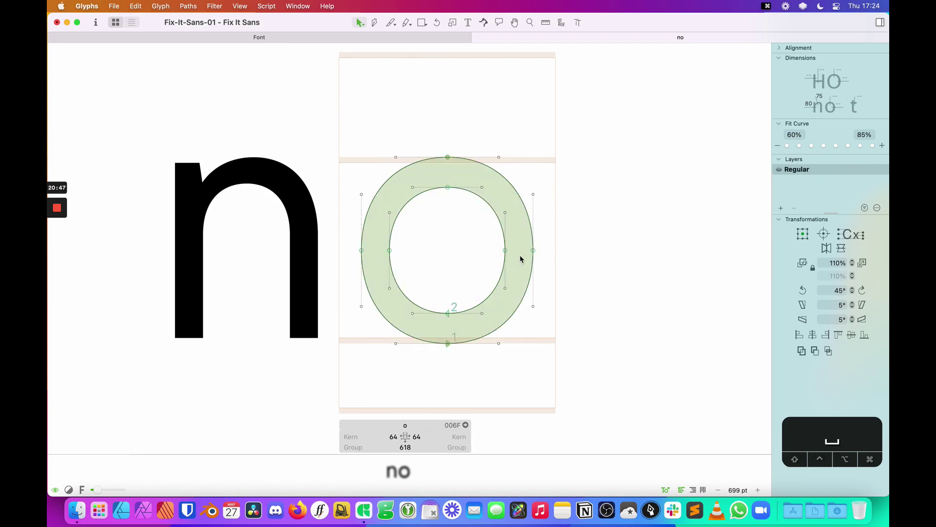
left_click_drag(549, 216, 605, 209)
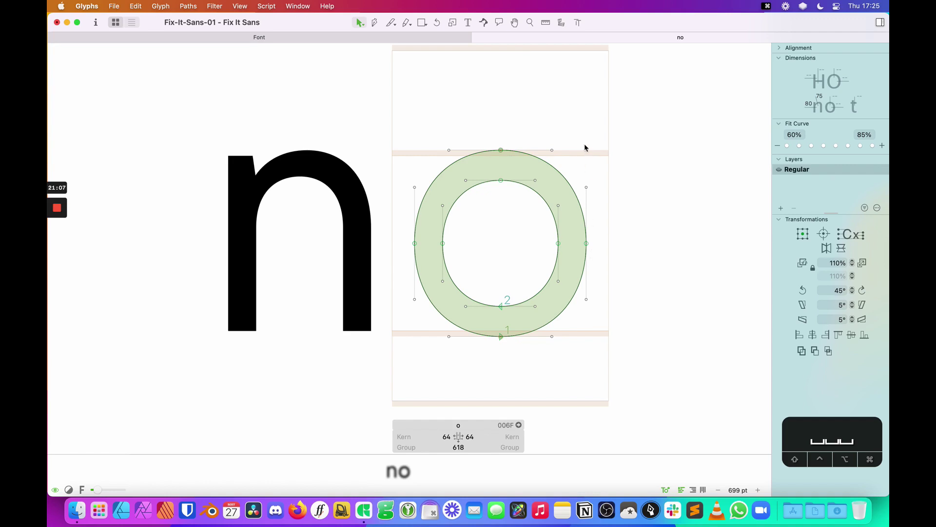
Extend the outer contour's upper-right handles to 244 units horizontally and 266 units vertically so they meet, and undo both changes
left_click_drag(551, 150, 587, 152)
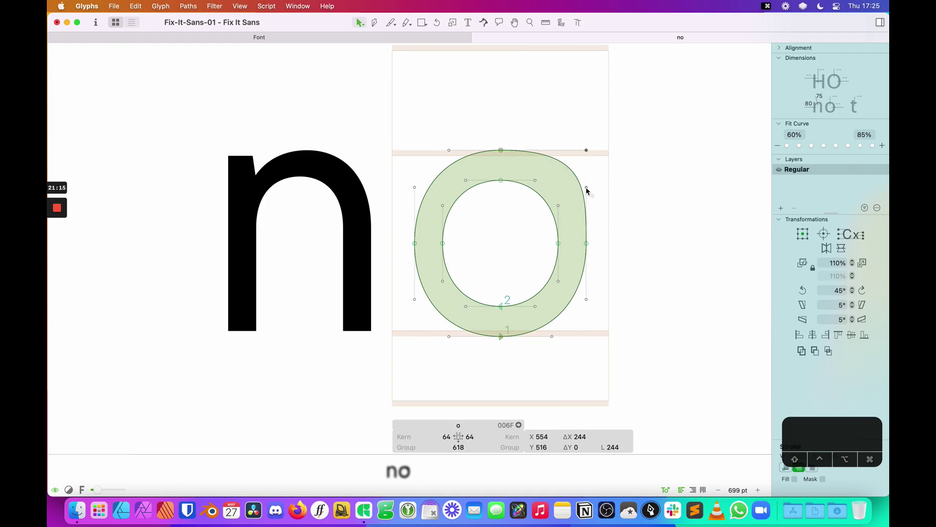
left_click_drag(587, 190, 589, 152)
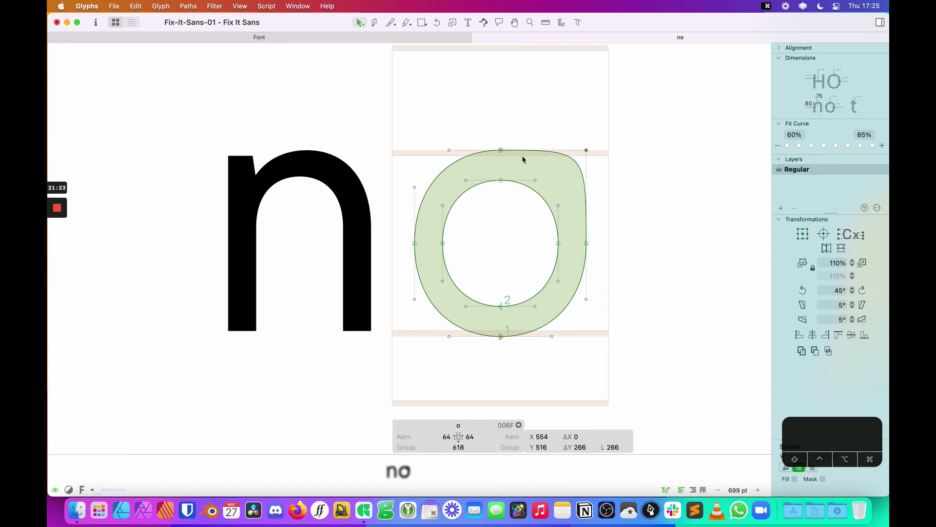
key("super+z")
key("super+z")
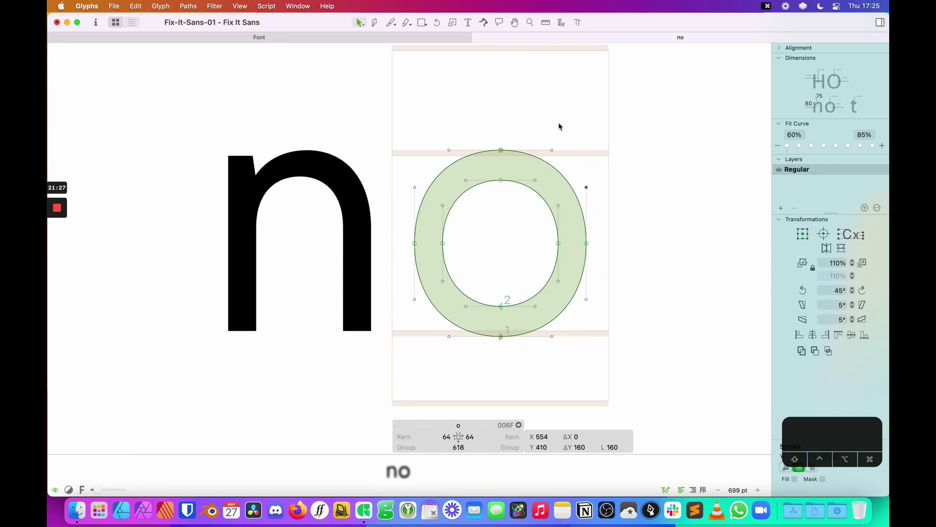
Draw a 158 × 166 unit rectangle by the o's upper right, align its left edge with the outer contour's extreme, and delete it
key("f")
left_click_drag(590, 139, 645, 195)
key("v")
left_click_drag(624, 138, 622, 140)
key("Left")
key("Left")
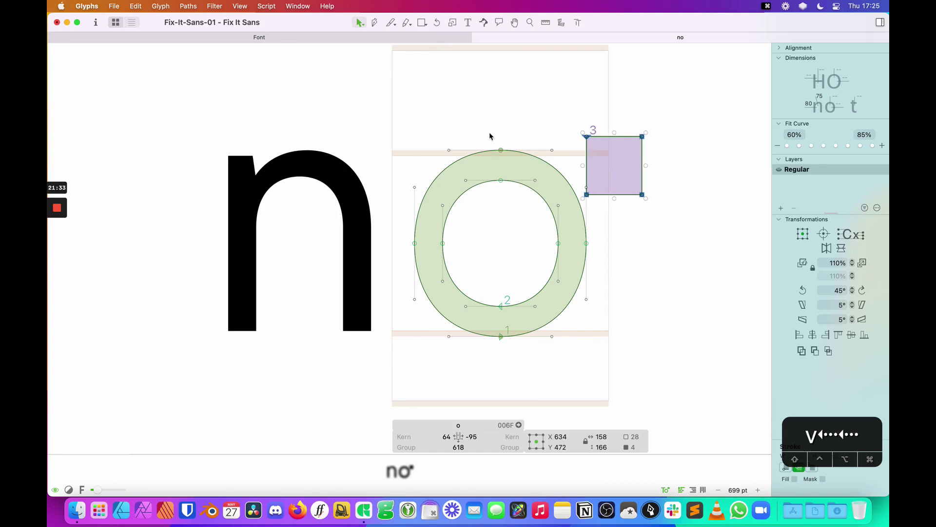
left_click(569, 140)
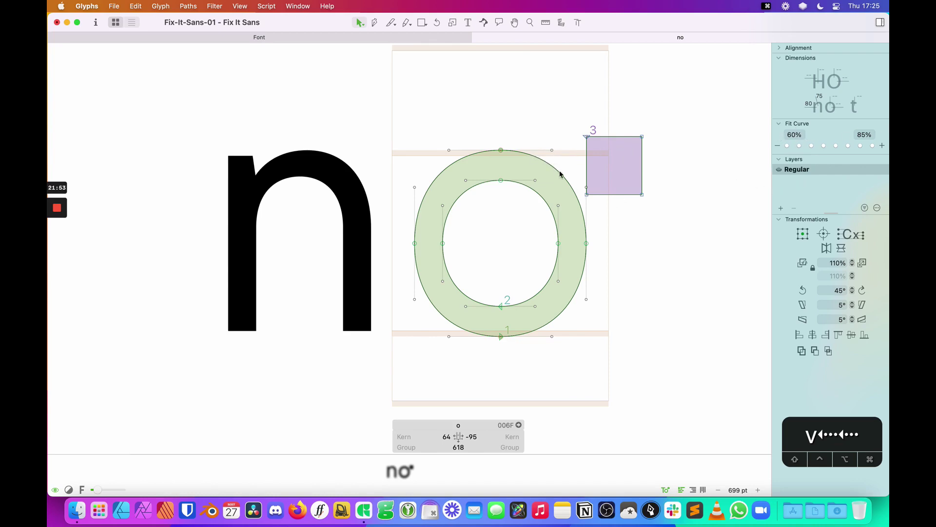
left_click(622, 197)
key("BackSpace")
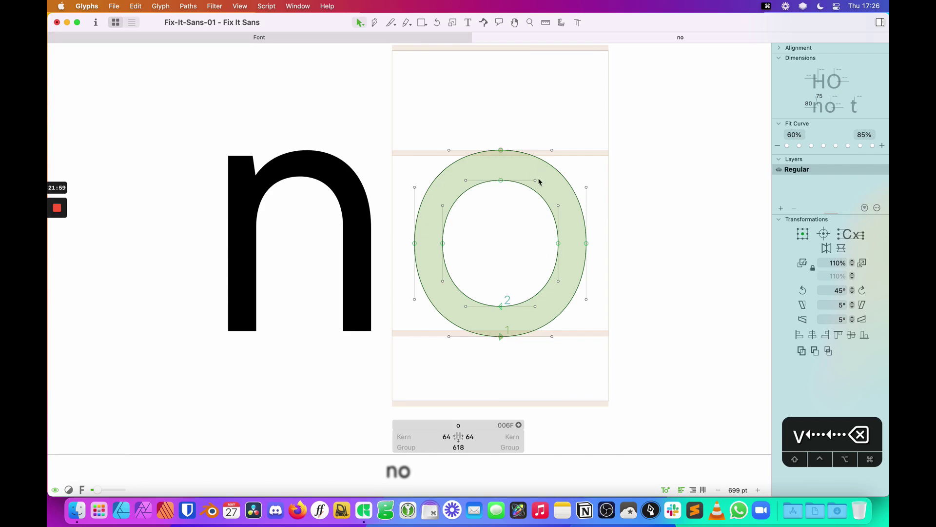
left_click(534, 244)
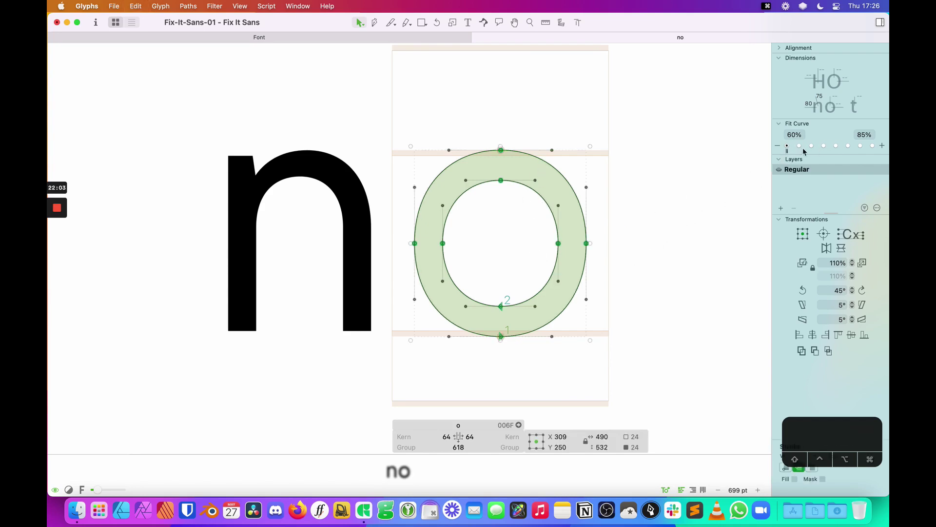
left_click(648, 259)
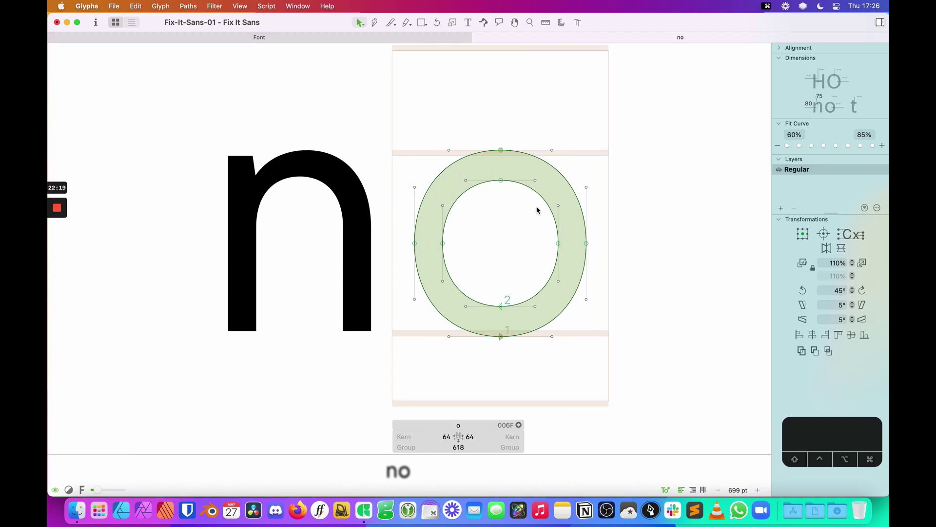
Select the inner contour of the o and narrow it symmetrically to a width of 314 units
double_click(450, 223)
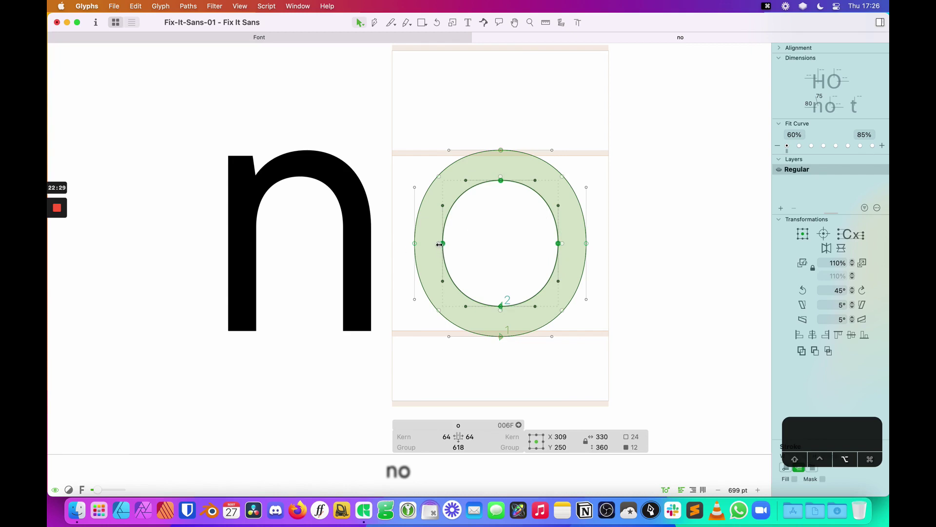
left_click_drag(439, 244, 444, 244)
left_click(473, 245)
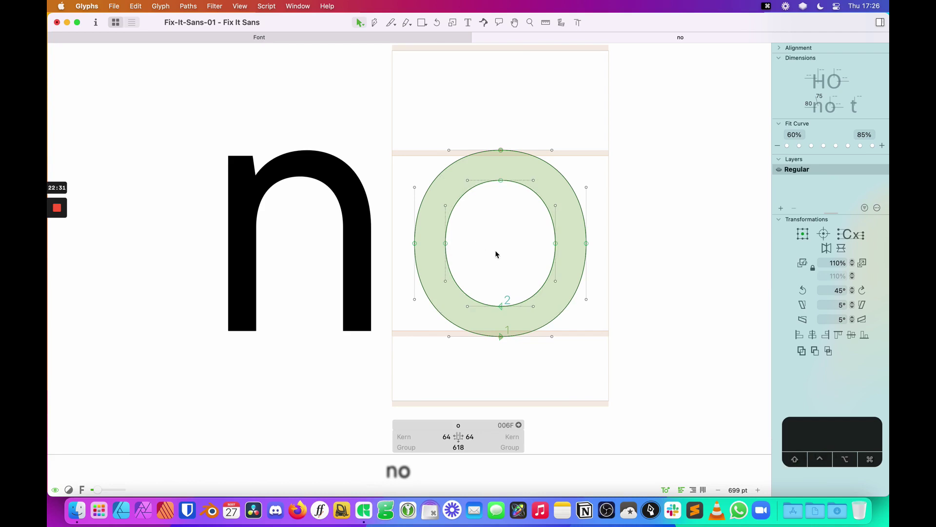
Add a second o to the edit text so it reads noo, and return to editing the last o
key("space")
type("t")
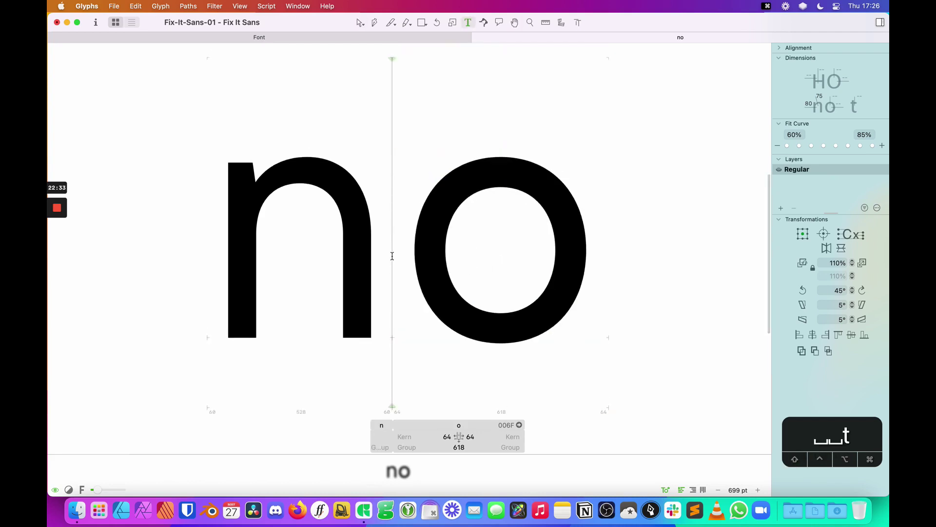
type("o")
key("space")
left_click_drag(602, 234, 584, 228)
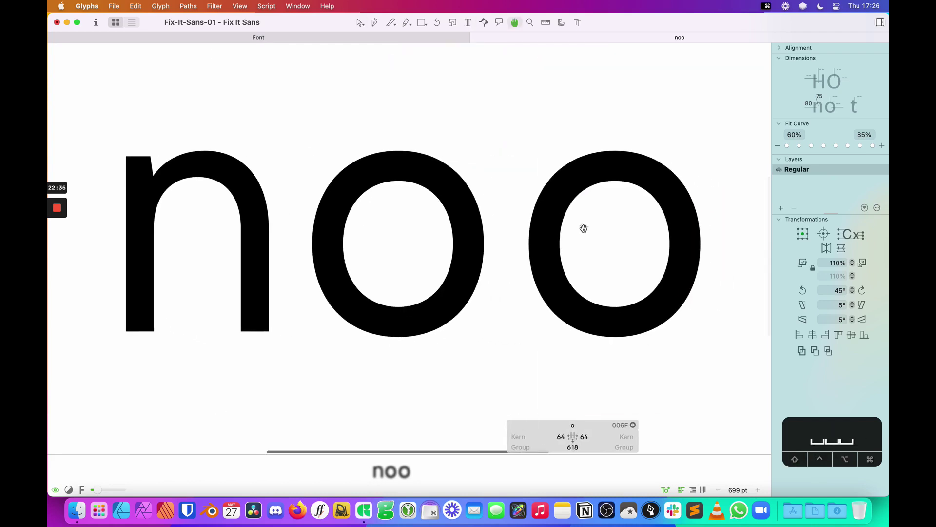
key("Escape")
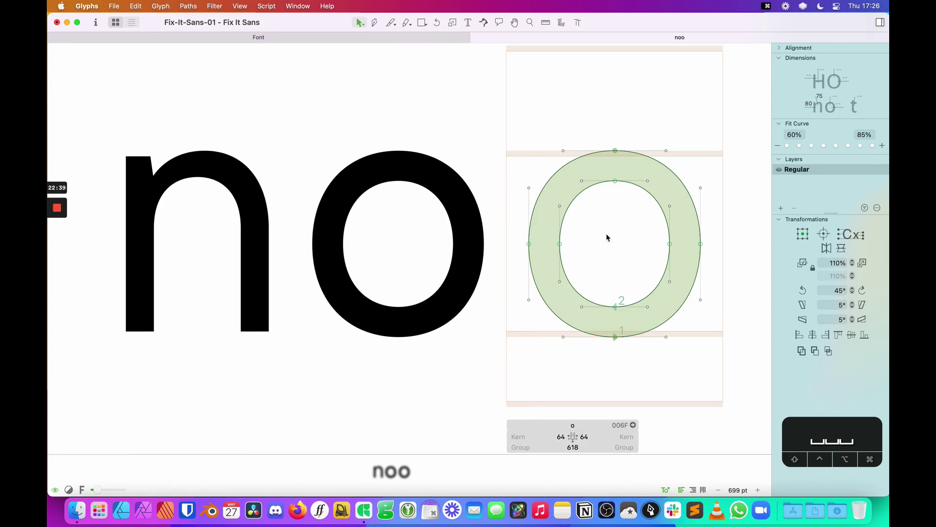
double_click(641, 194)
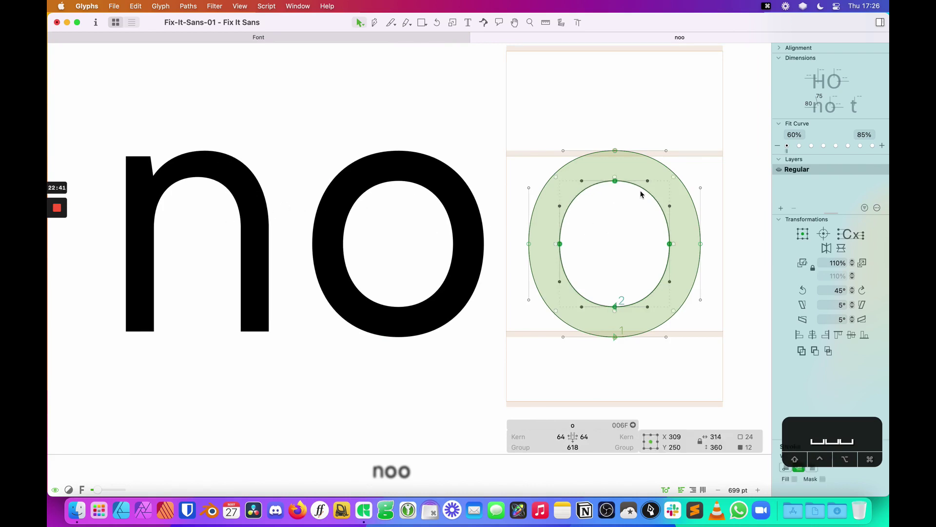
left_click(619, 211)
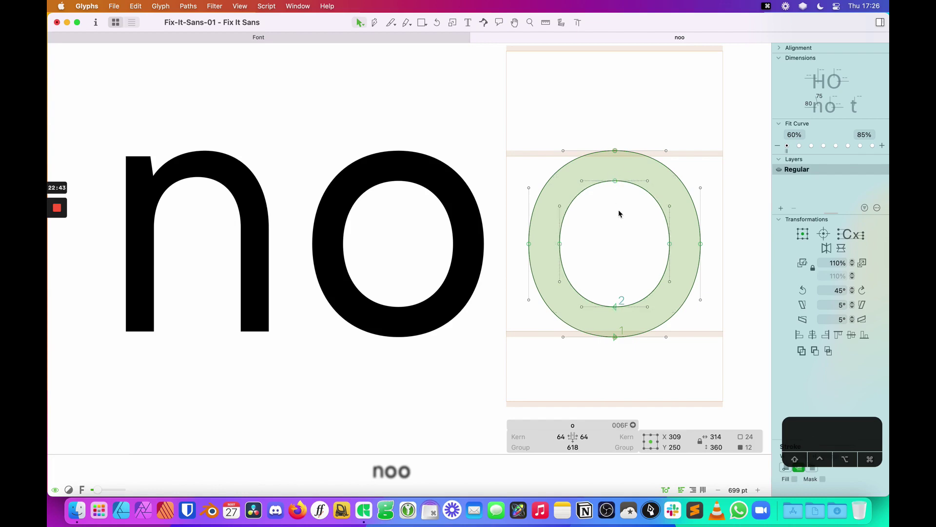
key("super+alt+g")
type("n'")
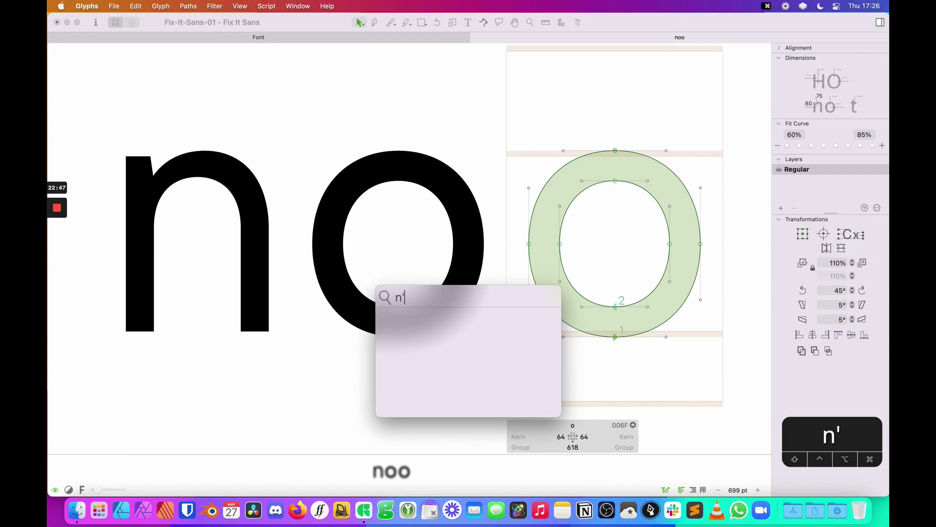
key("Escape")
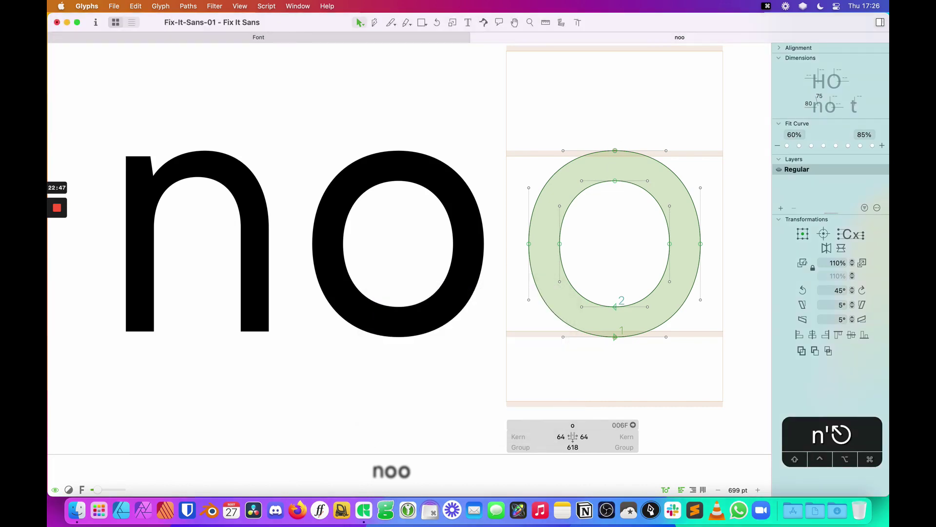
Add the n as a component in the o glyph and shift it horizontally until it is centred over the o
key("super+shift+c")
type("n")
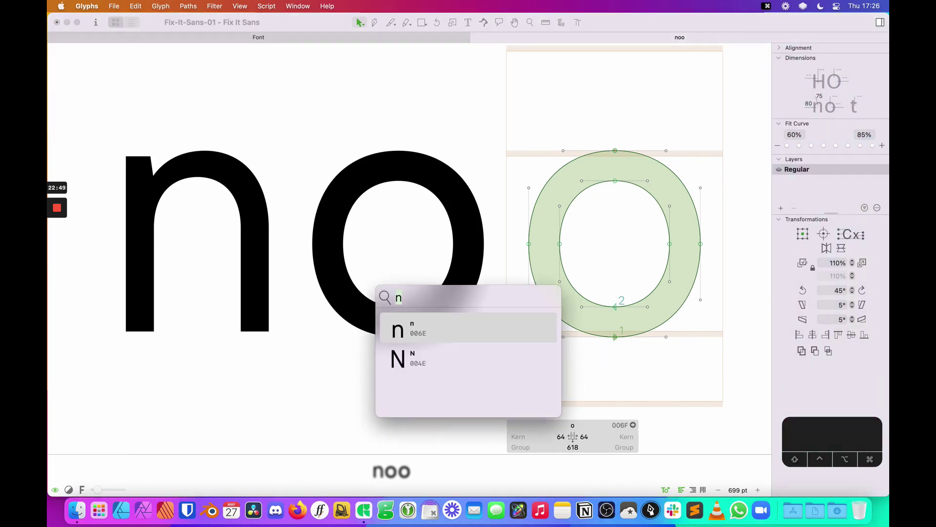
key("Return")
key("shift+Right")
key("shift+Right")
key("shift+Right")
key("shift+Right")
key("shift+Right")
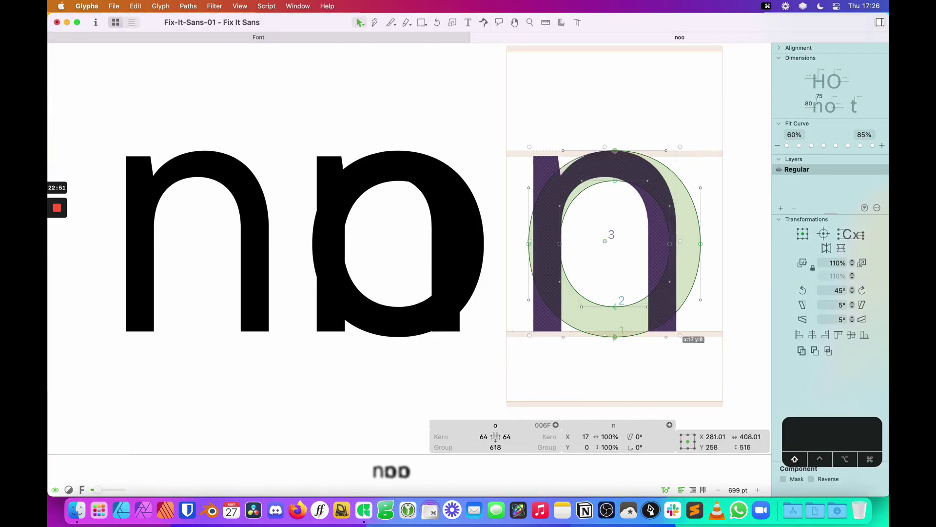
key("Escape")
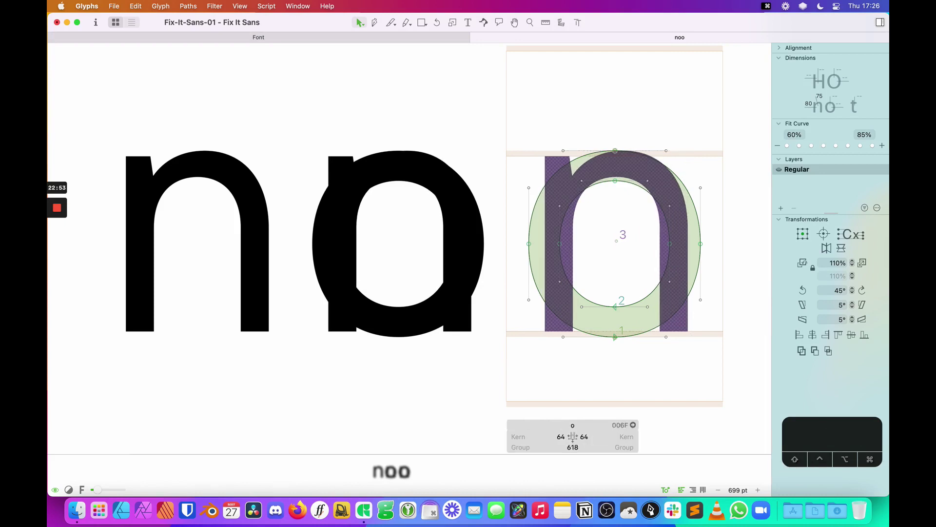
Stretch the o's inner contour symmetrically to a height of 382 units and delete the n component
key("super+a")
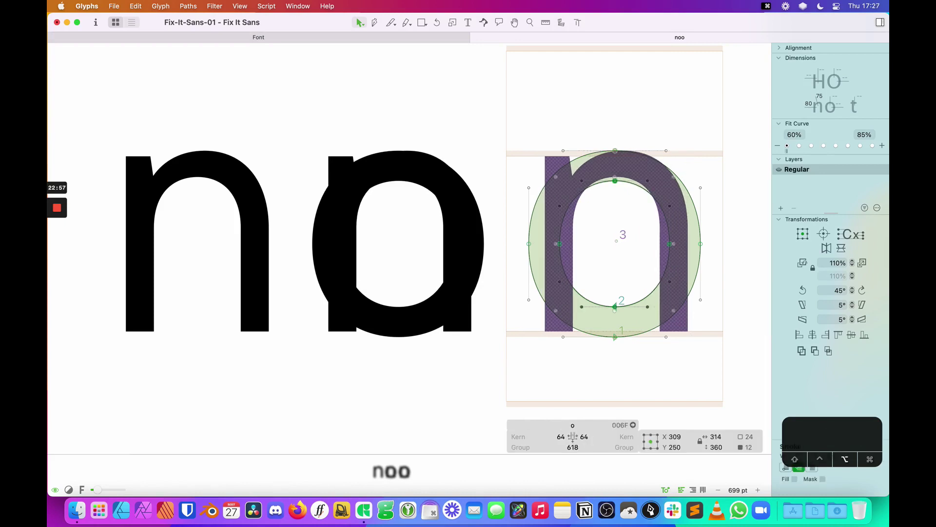
left_click_drag(674, 310, 674, 314)
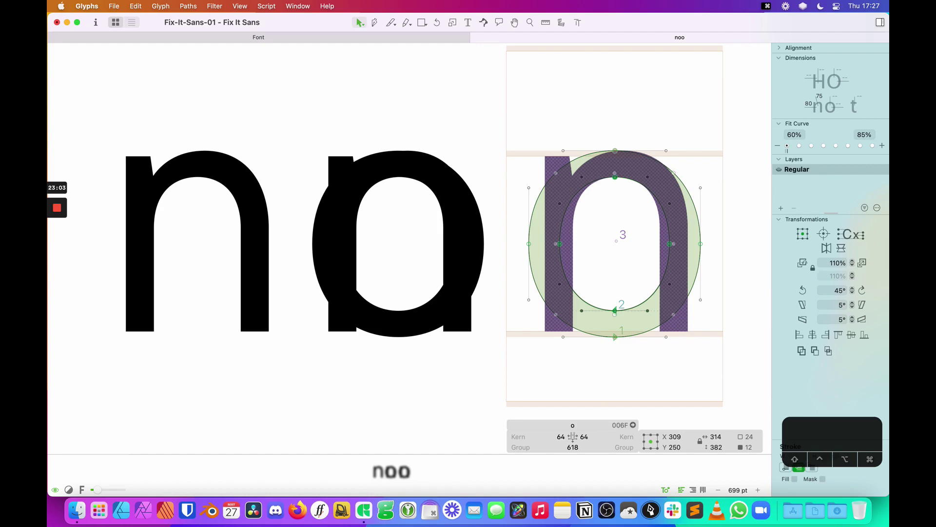
key("BackSpace")
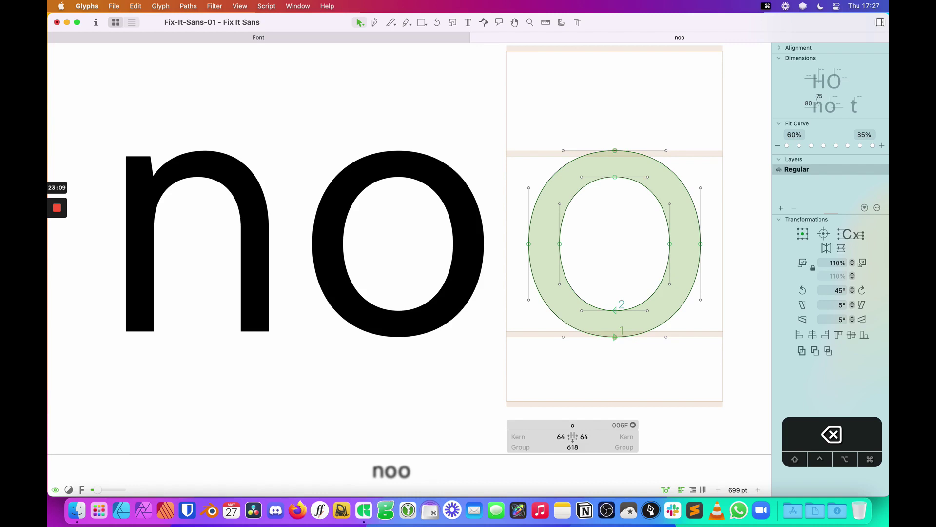
Check the o's point coordinates and stroke thickness with the Measurement tool
key("l")
key("shift")
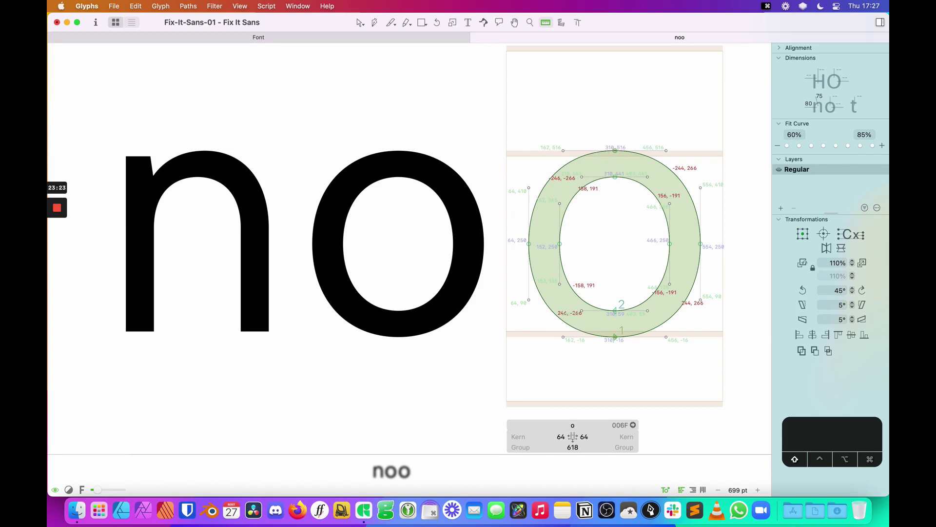
key("f")
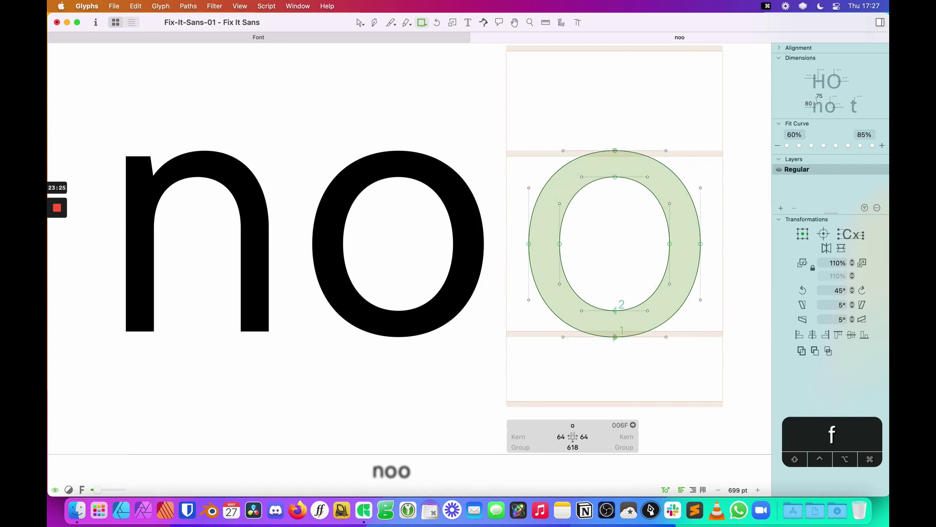
key("Escape")
Select the inner contour of the o and set its width to 320 units
key("v")
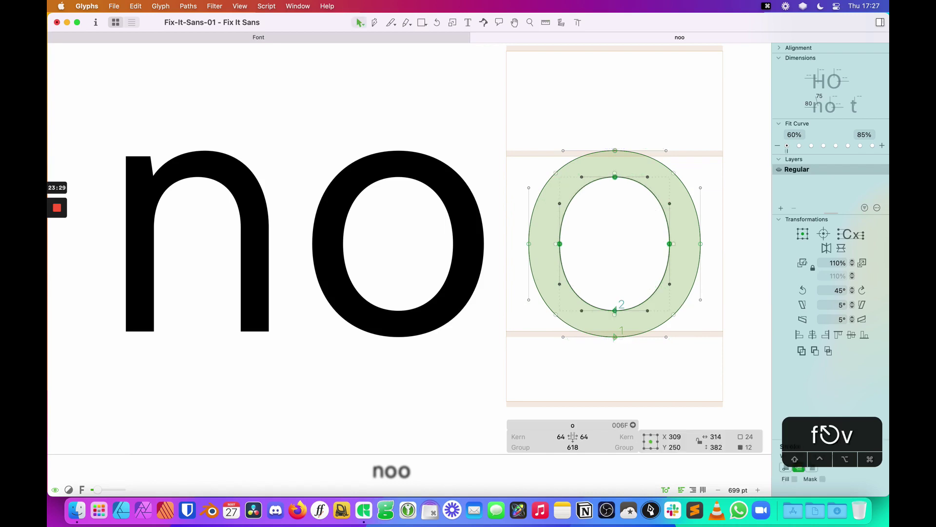
left_click(716, 436)
key("shift+Left")
key("shift+Left")
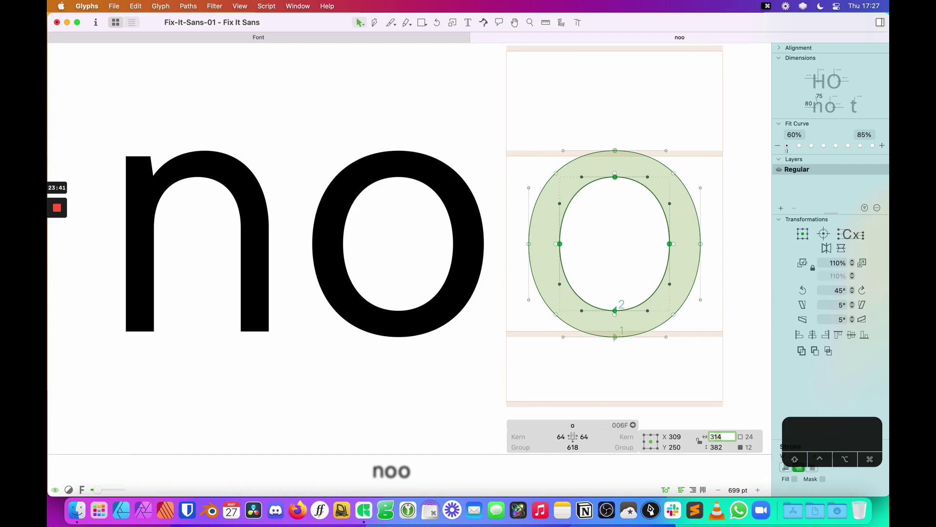
type("20")
key("Return")
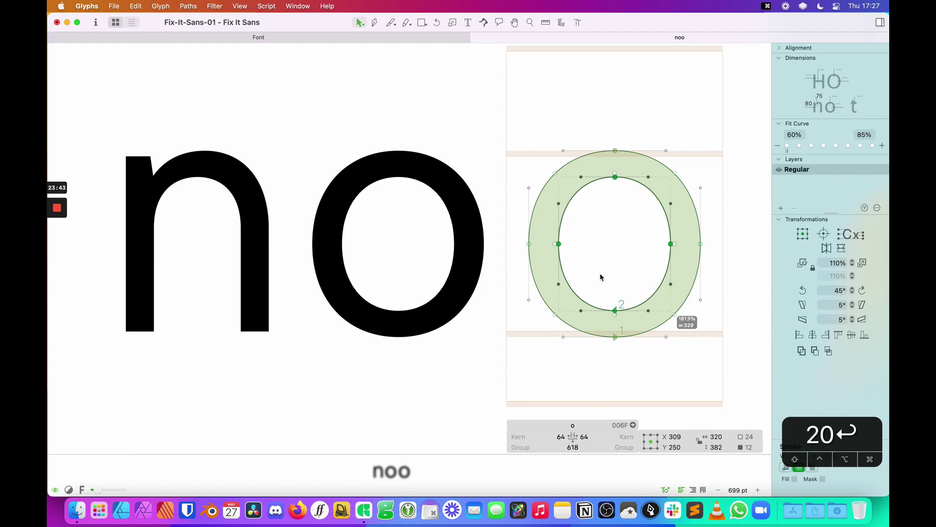
Record the lowercase o's stroke dimensions as 75 for the horizontal curve and 85 for the vertical curve
left_click(575, 272)
key("l")
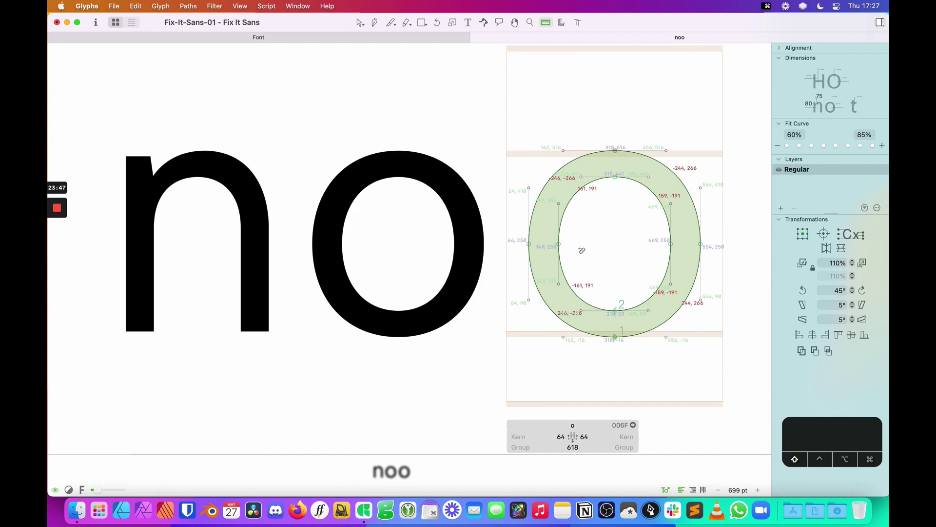
left_click(834, 99)
type("75")
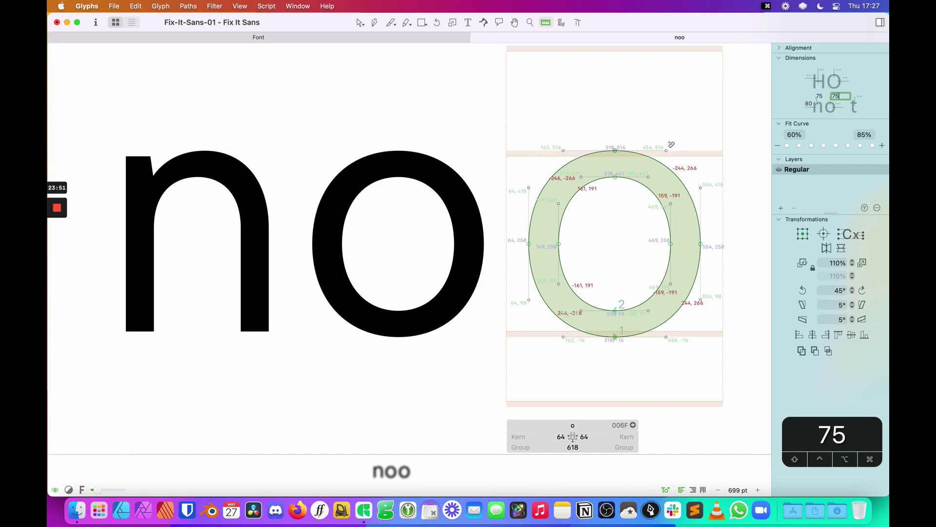
left_click(840, 103)
type("85")
key("Return")
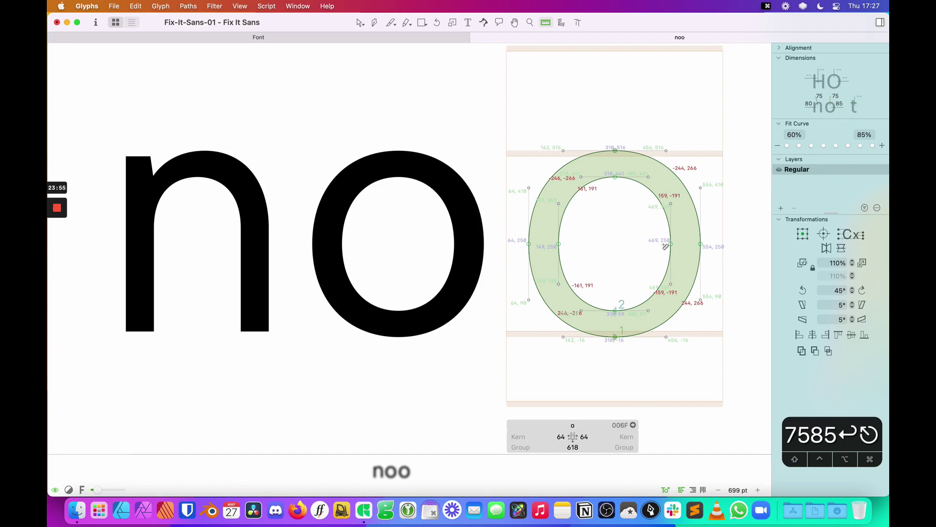
View the noo text without outlines at 250 pt to compare the weight and proportions of the letters
key("t")
key("Escape")
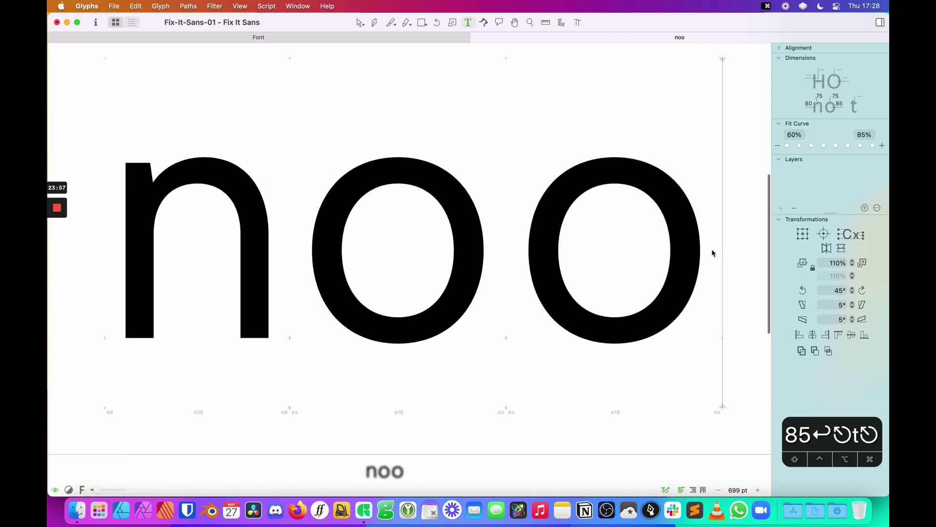
key("0")
key("space")
key("super+minus")
key("super+minus")
key("super+minus")
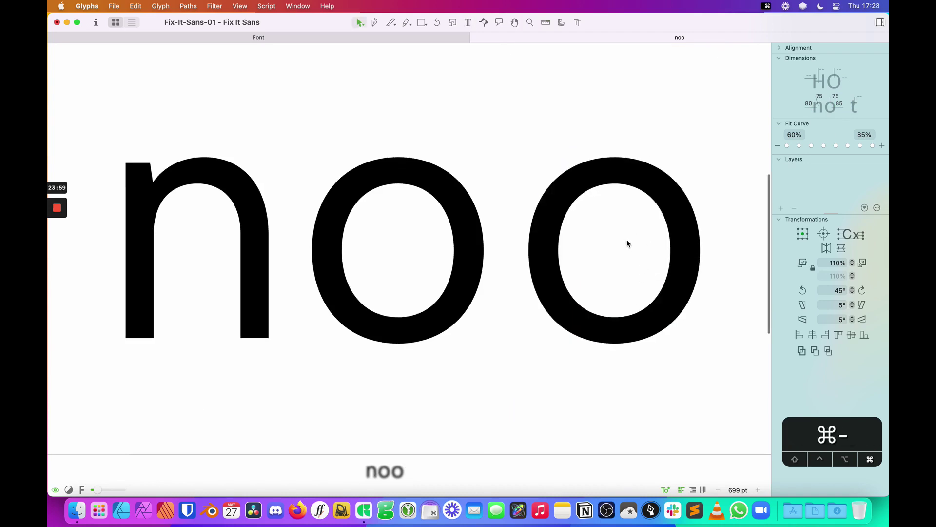
key("super+minus")
key("super+equal")
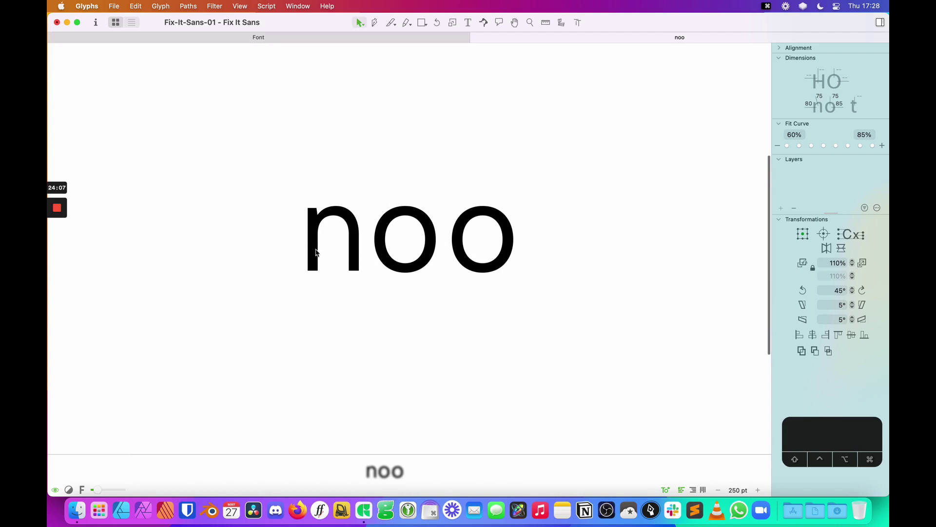
Insert a b before the n so the text reads bnoo, and open the b for editing
key("t")
left_click(300, 263)
type("b")
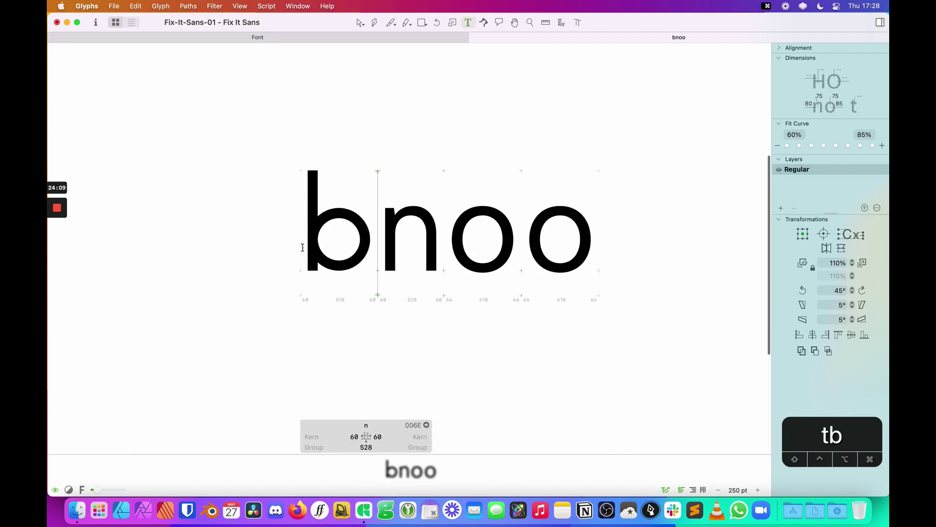
key("Escape")
double_click(359, 278)
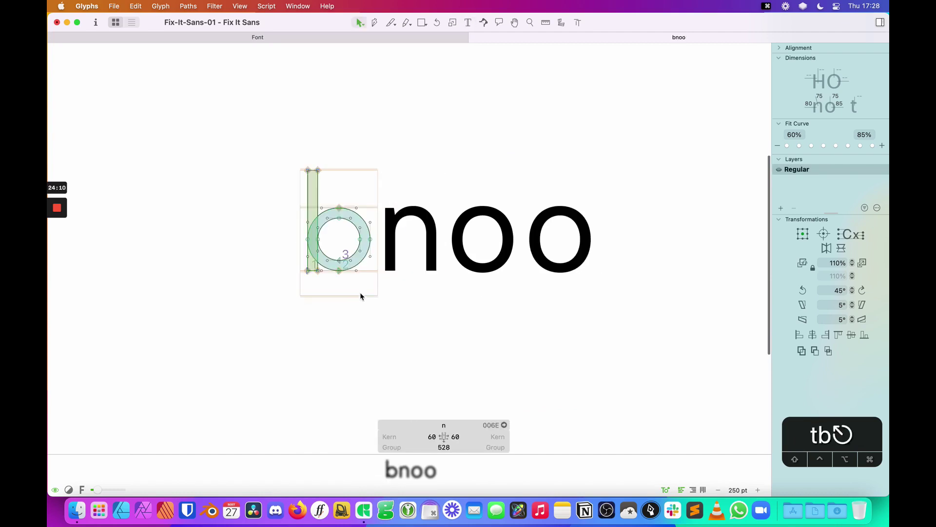
Delete the b's stem to compare its round bowl with the corrected o, and undo the deletion
double_click(326, 188)
key("BackSpace")
double_click(411, 239)
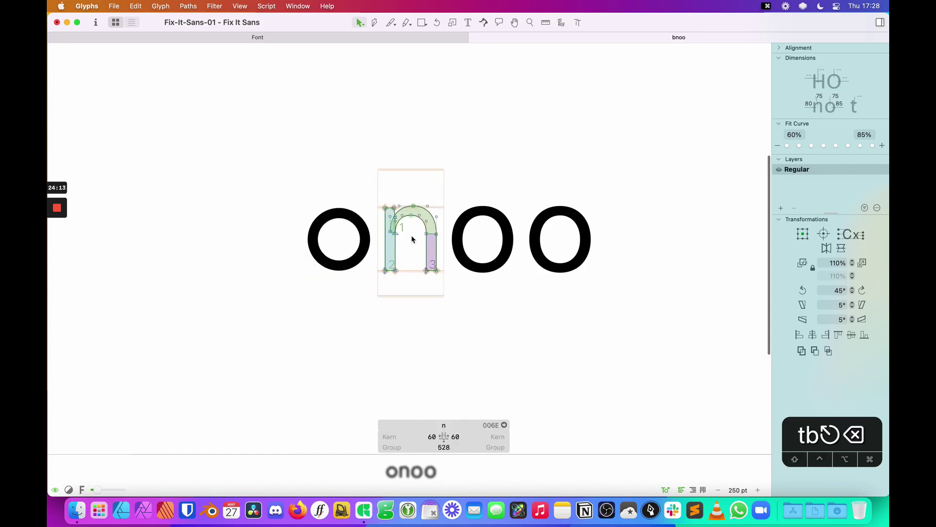
key("t")
key("Right")
key("Right")
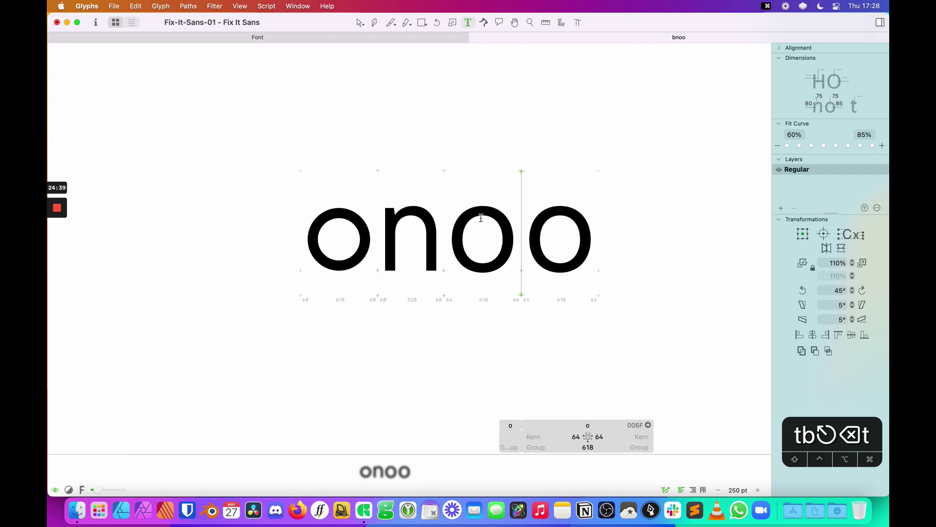
left_click(410, 210)
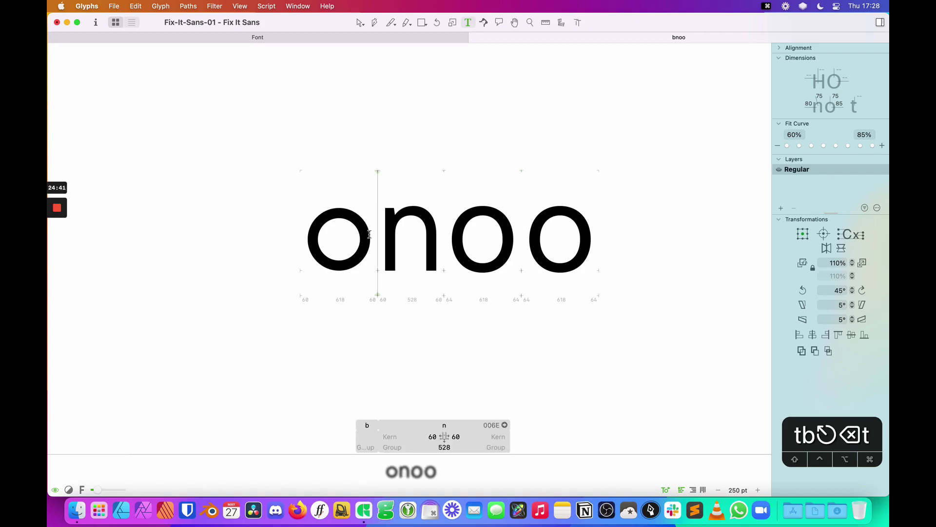
double_click(337, 241)
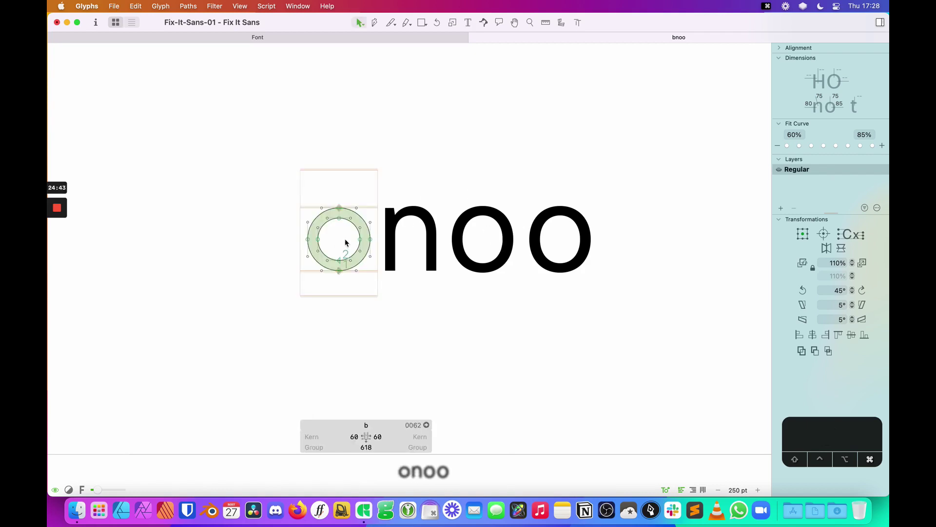
key("super+z")
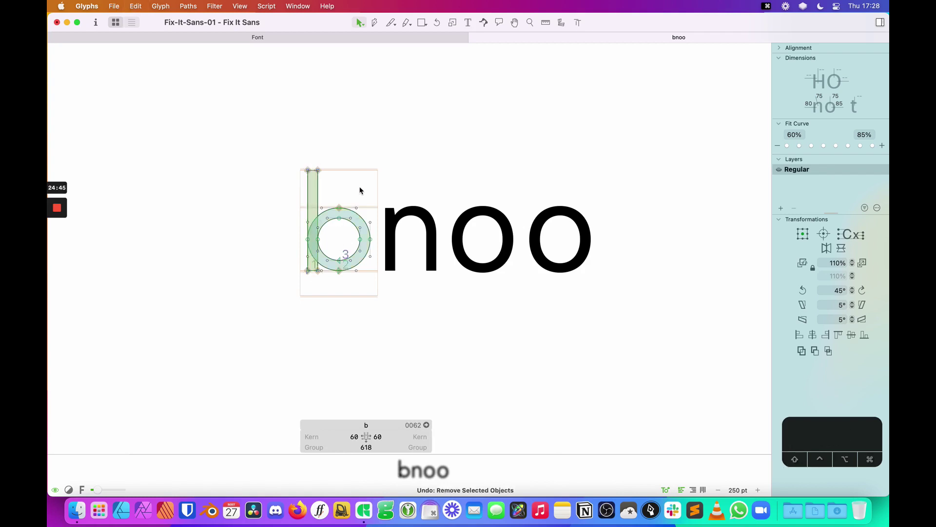
Open the first o in the text for editing and copy both of its contours
key("t")
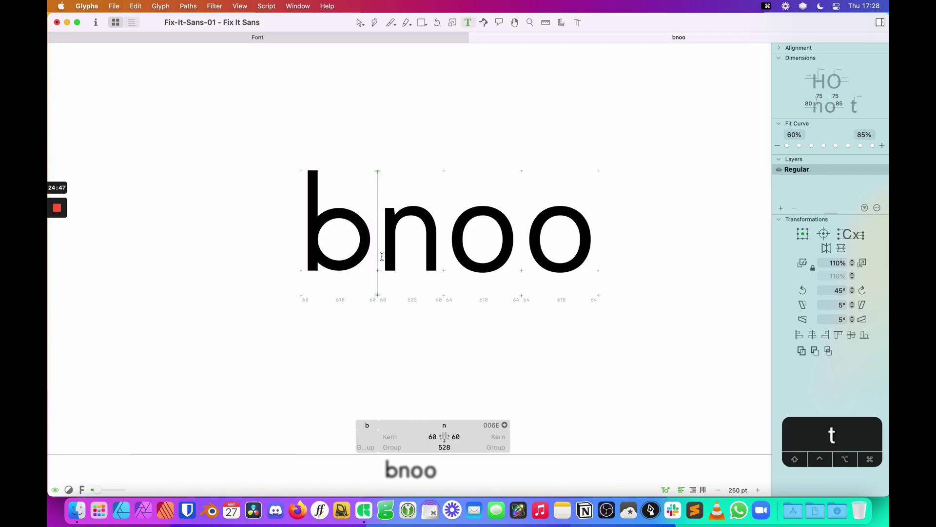
key("Escape")
double_click(483, 241)
key("super+a")
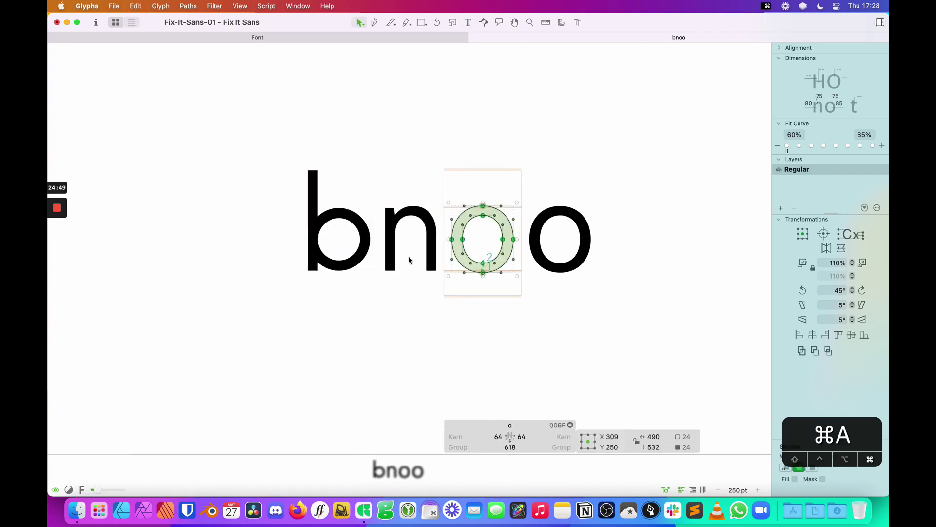
Replace the b's round bowl contours with the copied o contours, 490 × 532 units
double_click(331, 240)
key("z")
left_click(333, 239)
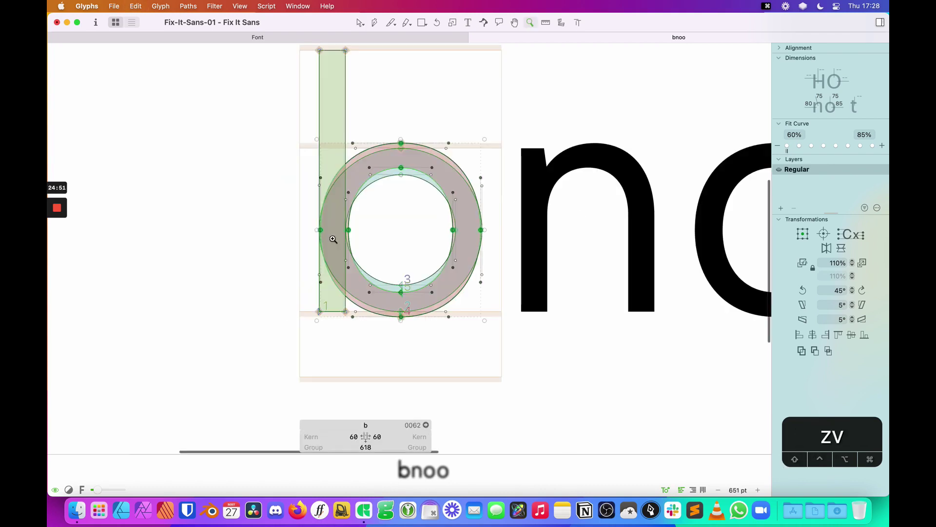
key("Escape")
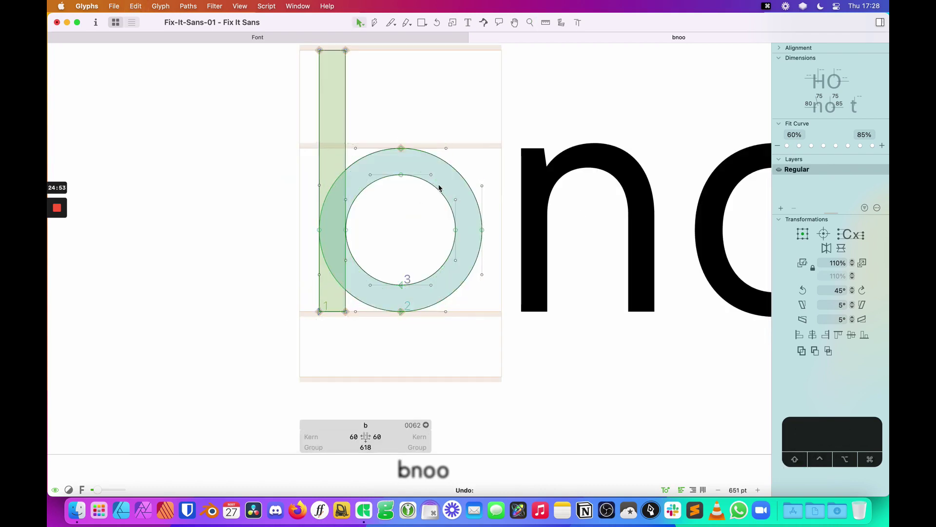
double_click(439, 188)
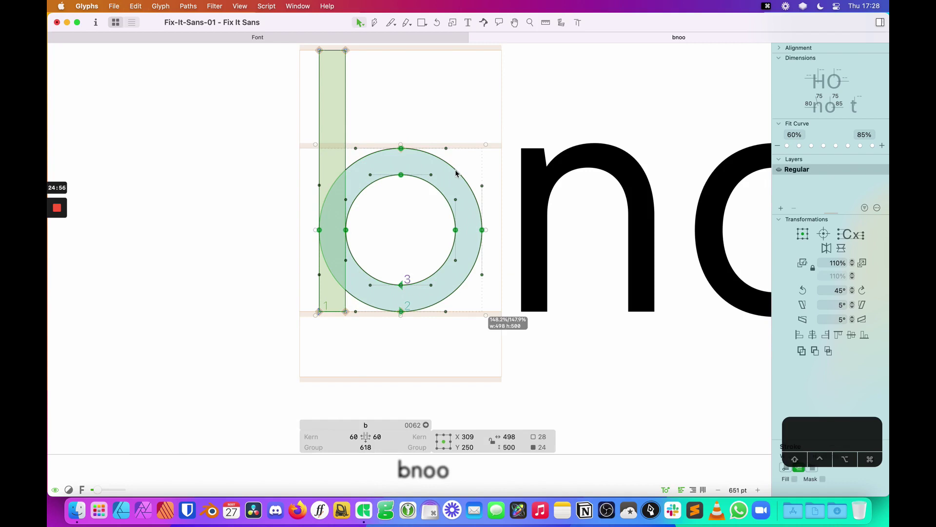
key("BackSpace")
key("super+z")
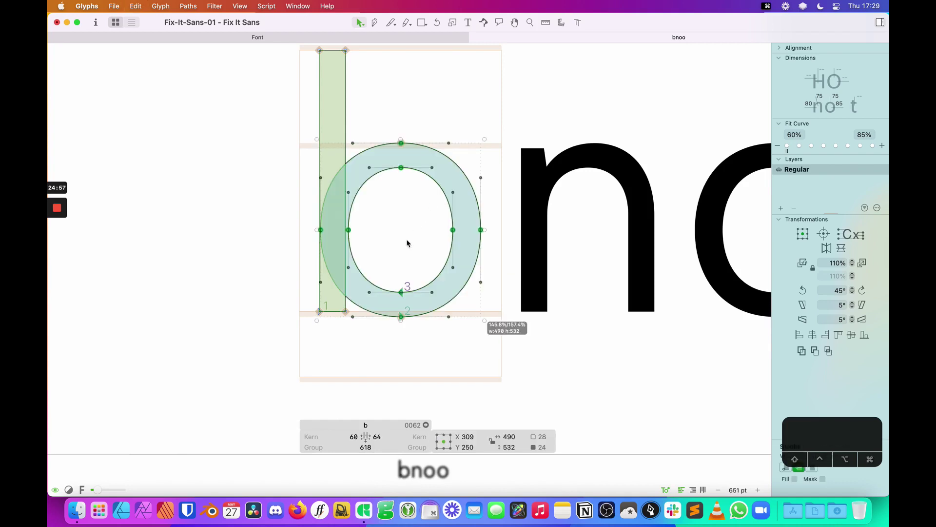
Nudge the b's new bowl left to X 300 so its inner contour's left extreme meets the stem's right edge
key("space")
left_click_drag(493, 288, 596, 272)
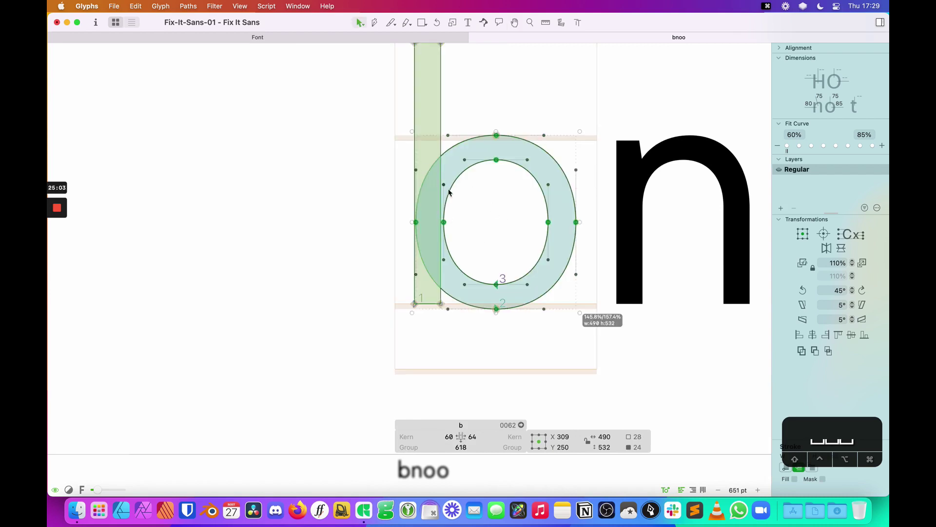
left_click(457, 191)
left_click(459, 178)
key("z")
left_click_drag(455, 215, 387, 250)
key("v")
key("Left")
key("Left")
key("Left")
key("Left")
key("Left")
key("Left")
key("Left")
key("Left")
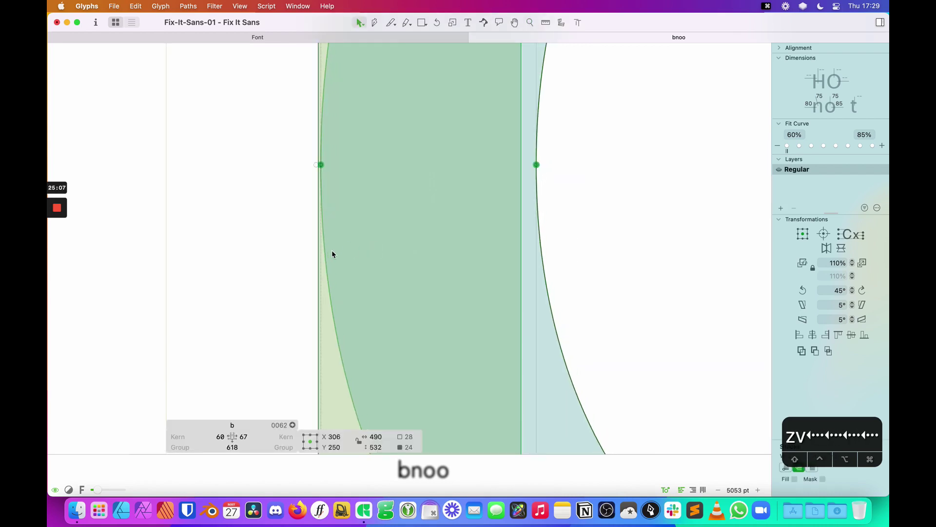
key("Left")
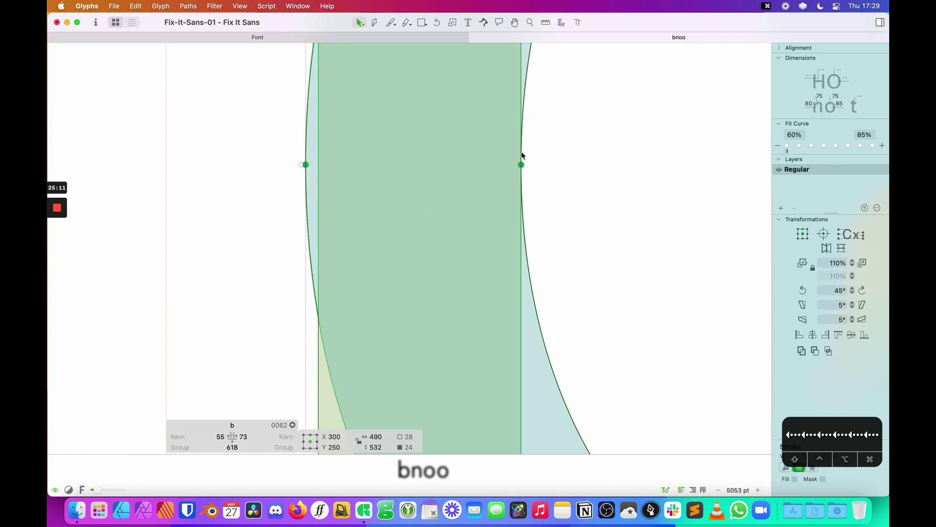
Examine the new bowl's outer contour along the b's stem and compare the letter's joins with the n
key("super+minus")
key("super+minus")
key("super+minus")
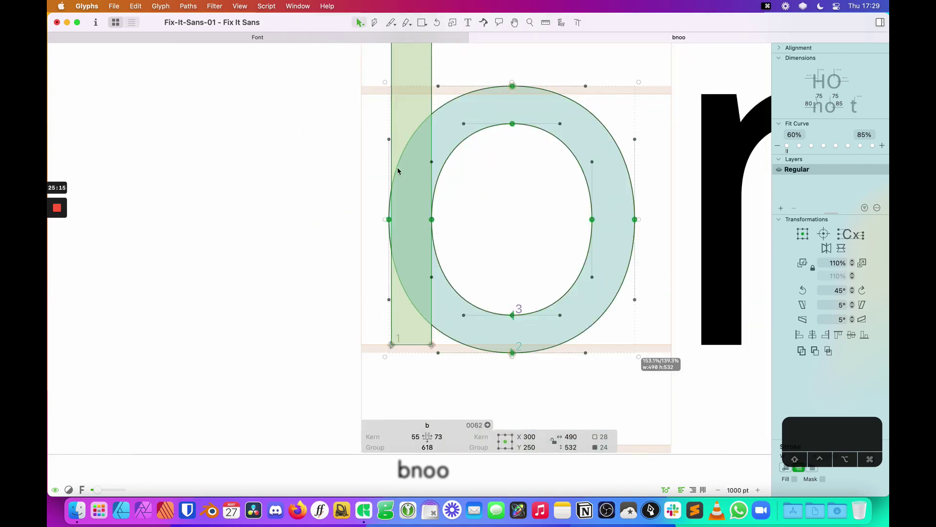
left_click(345, 201)
double_click(402, 168)
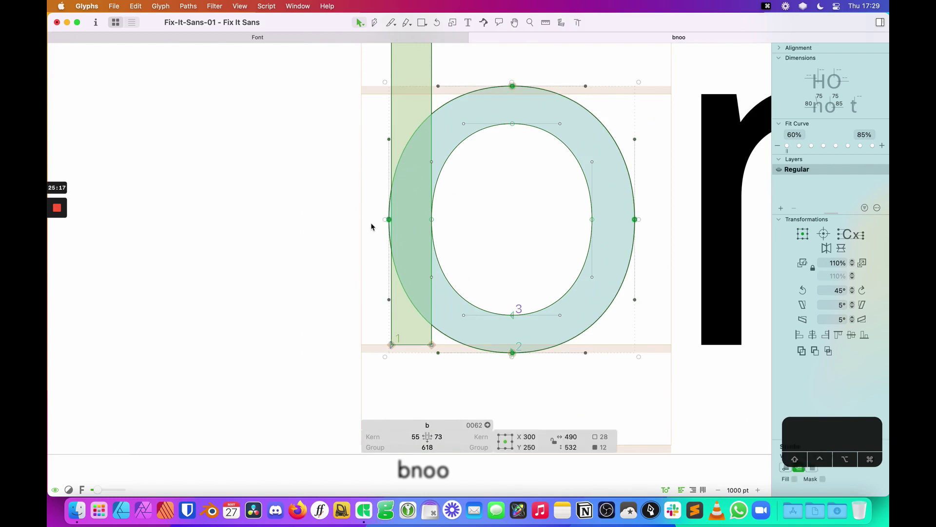
key("space")
scroll(689, 168, "right", 4)
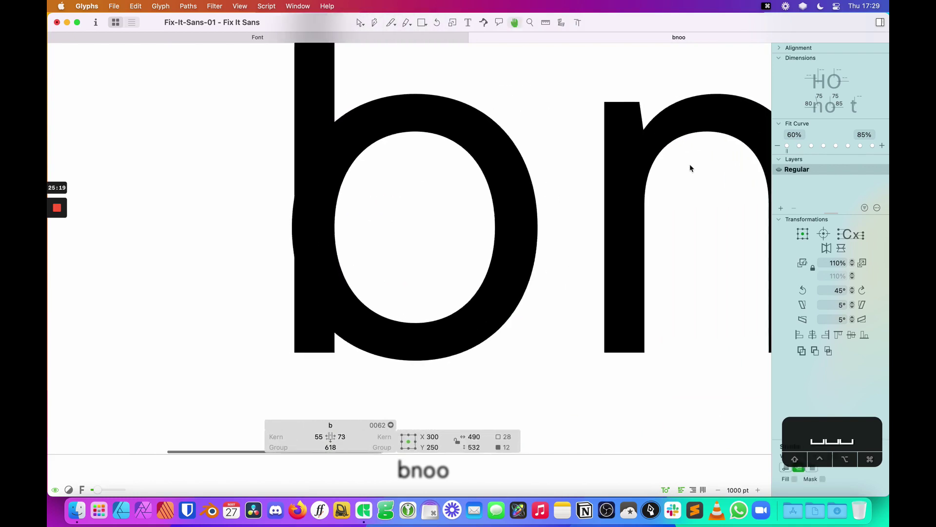
left_click_drag(716, 160, 631, 167)
left_click(639, 125)
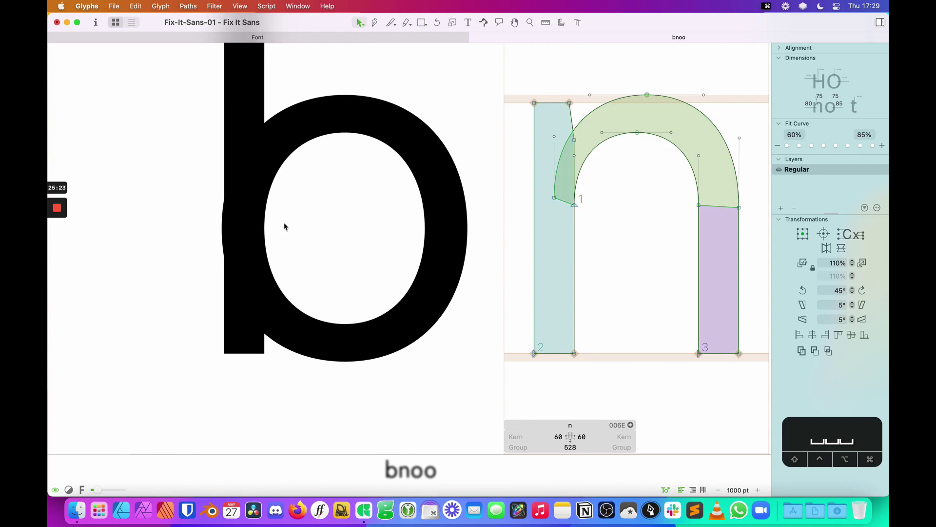
left_click(238, 220)
left_click(226, 218)
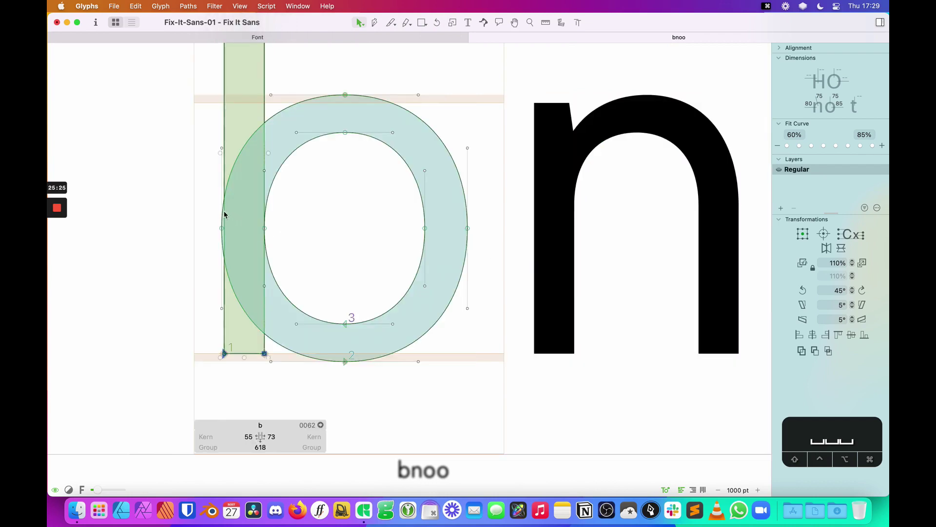
Narrow the outer contour of the b's bowl to 485 units so its left extreme meets the stem's outer edge
left_click(252, 148)
double_click(246, 146)
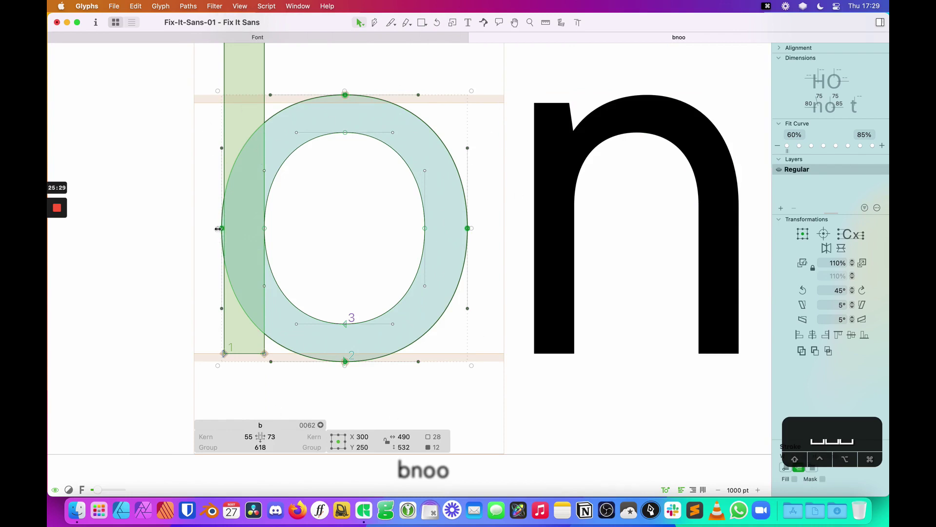
mouse_move(218, 228)
left_mouse_down()
mouse_move(242, 228)
mouse_move(220, 230)
left_mouse_up()
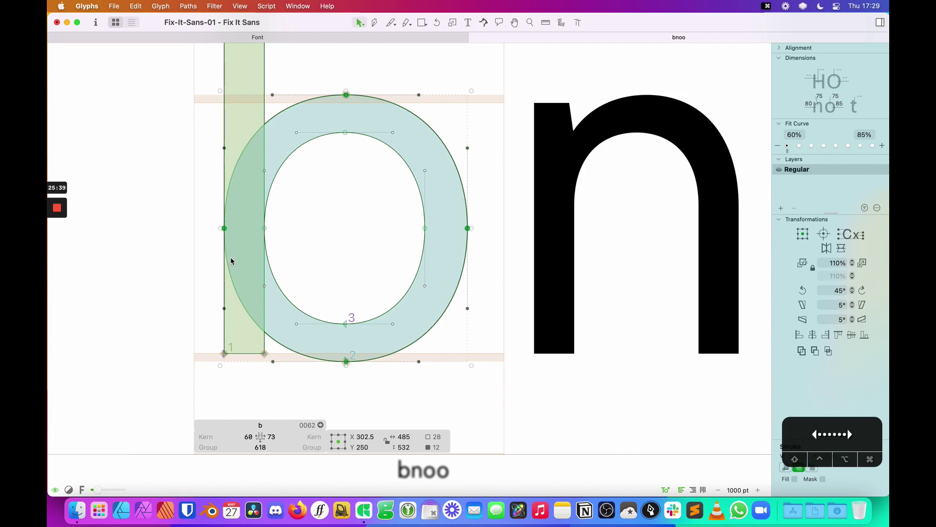
Move the left extreme node of the bowl's outer contour right to X 90, inside the stem, and preview the b
left_click(212, 225)
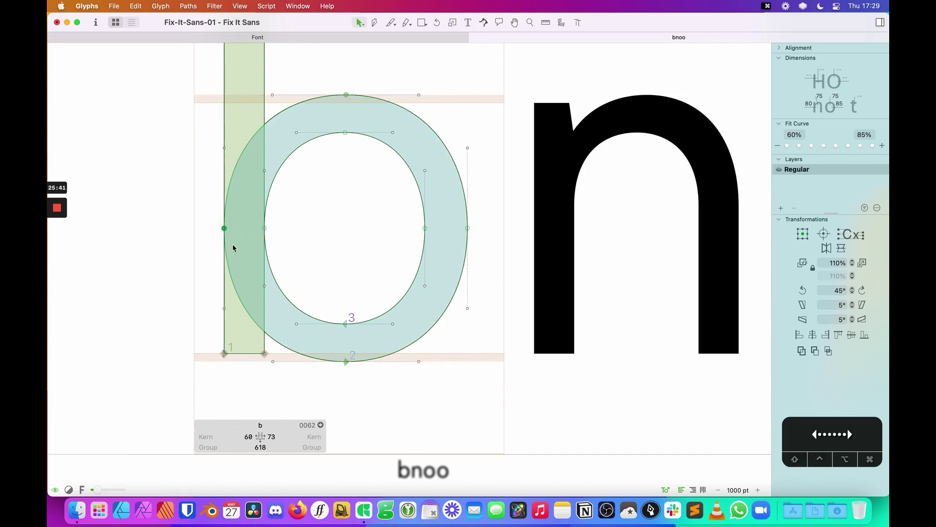
key("shift+Right")
key("shift+Right")
key("shift+Right")
key("shift+Right")
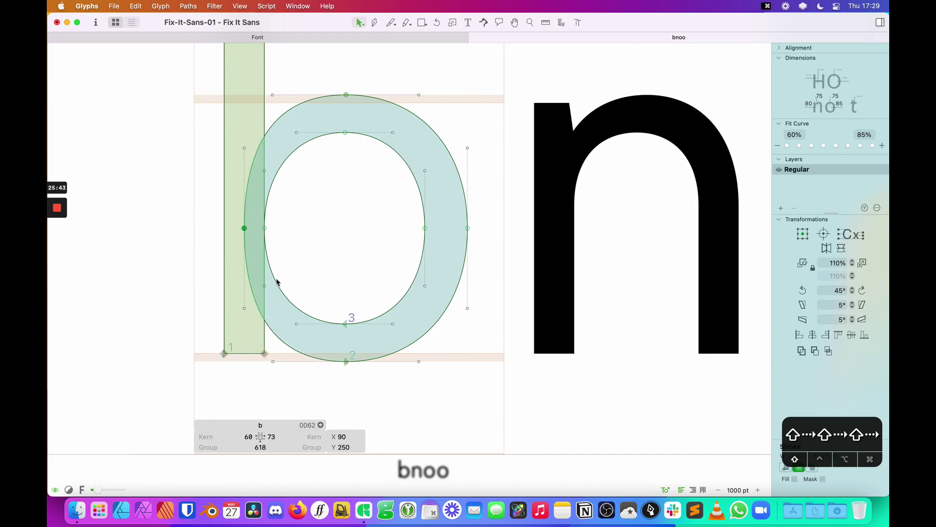
key("space")
left_click_drag(313, 313, 359, 327)
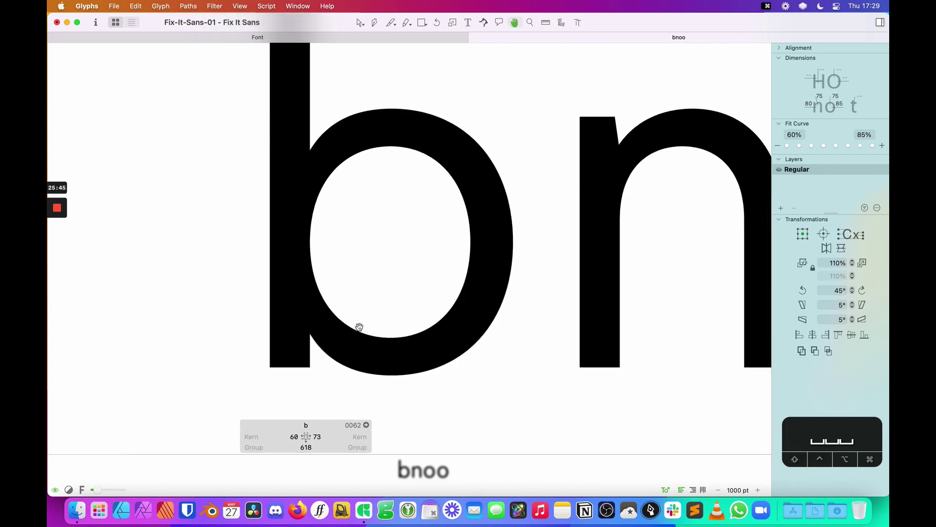
Shift the top and bottom extreme nodes of the bowl's outer contour right to X 323 and preview the b
left_click_drag(428, 98, 361, 134)
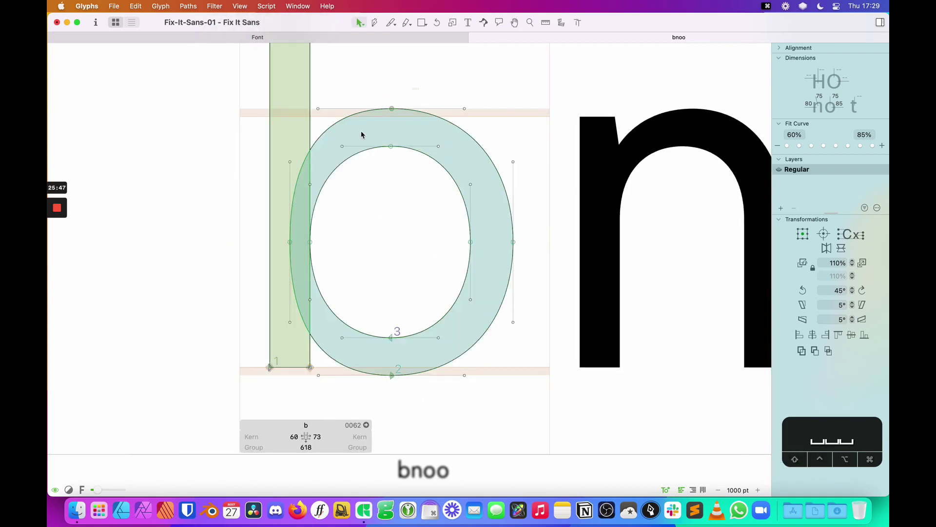
left_click_drag(399, 390, 366, 363)
key("shift+Right")
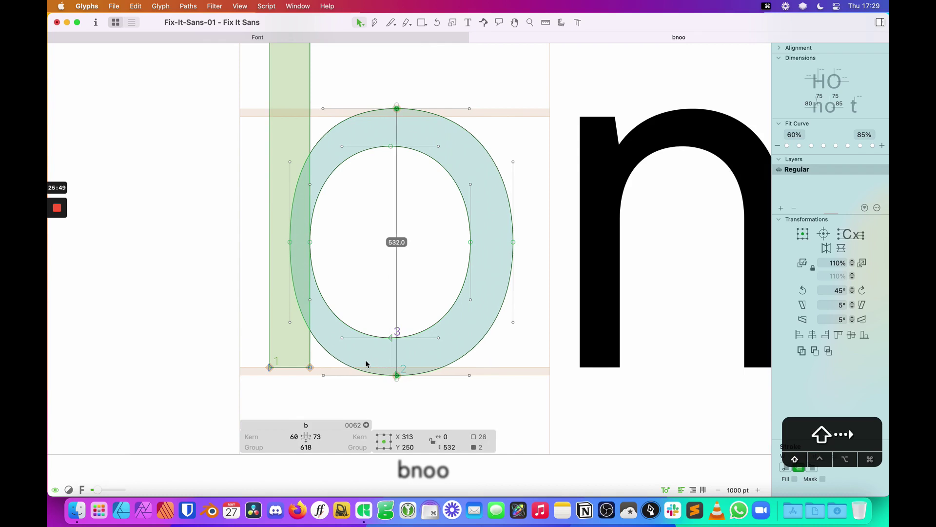
key("shift+Right")
key("super+0")
key("space")
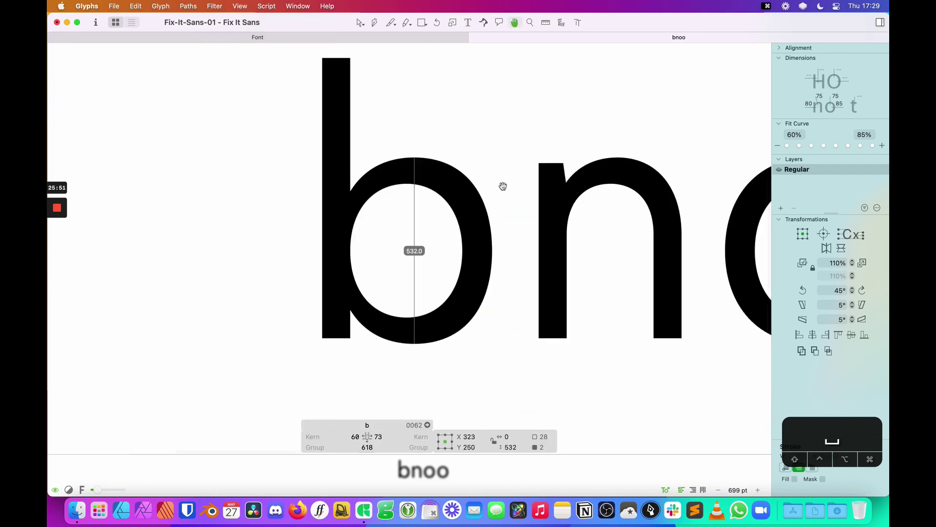
left_click_drag(499, 184, 491, 184)
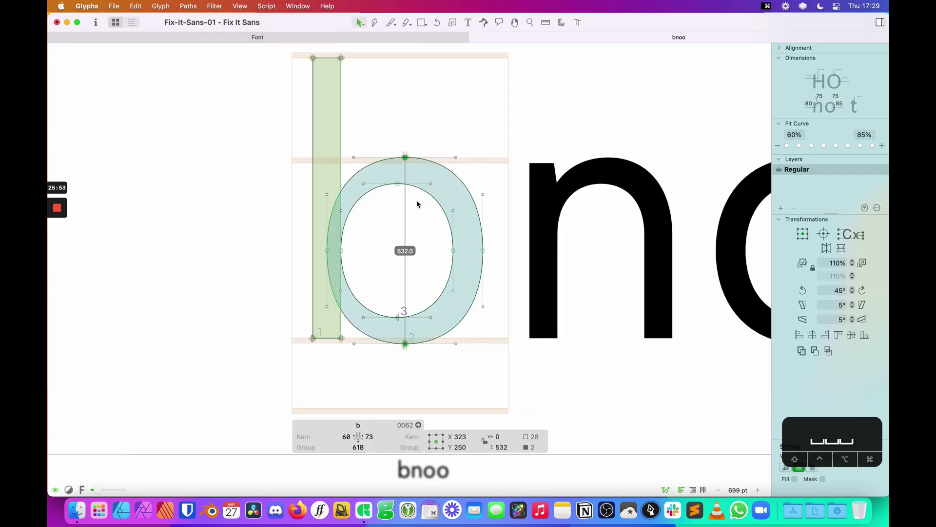
Shorten the right-hand handles of the outer contour's bottom and top nodes to 125 units each and preview the shape
key("space")
key("shift")
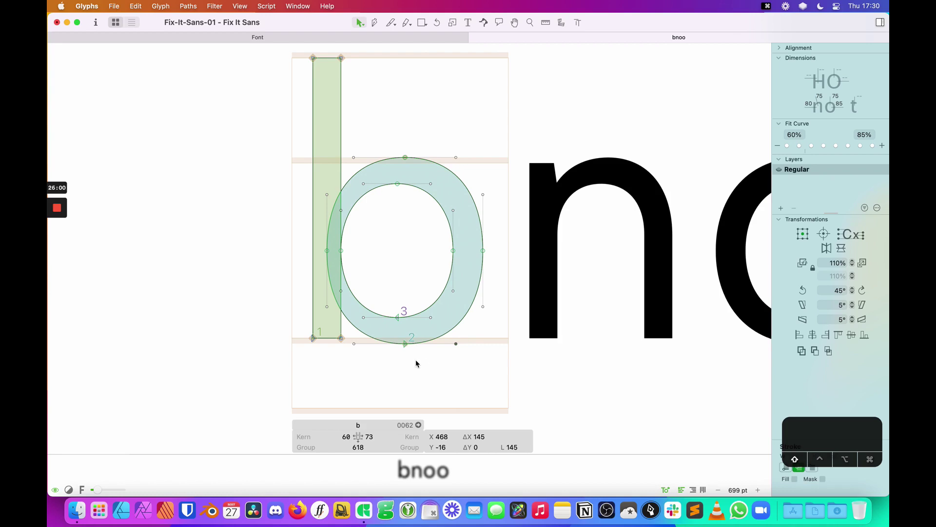
key("shift+Left")
key("shift+Left")
left_click(455, 157)
key("shift+Left")
key("shift+Left")
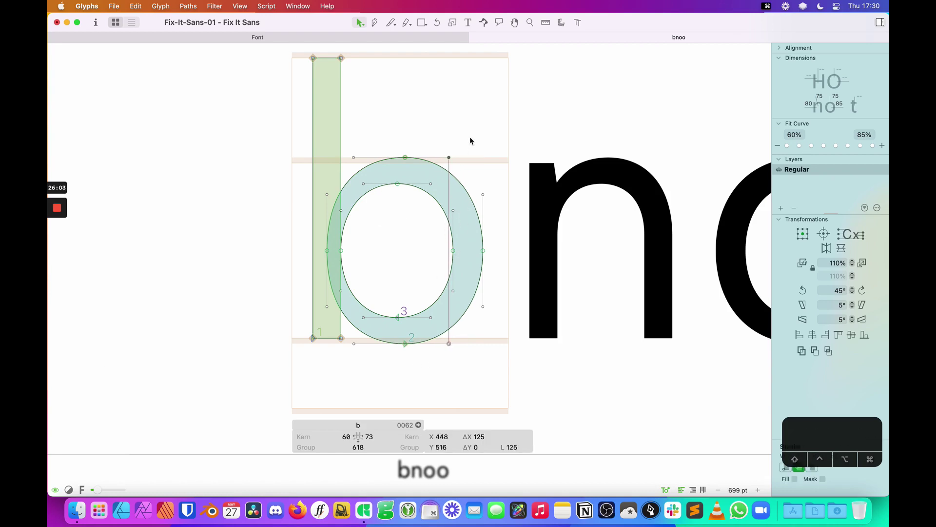
key("space")
left_click_drag(492, 141, 448, 129)
Insert an h before the b in the sample text for comparison
key("t")
left_click(462, 211)
key("Escape")
key("super+minus")
key("super+minus")
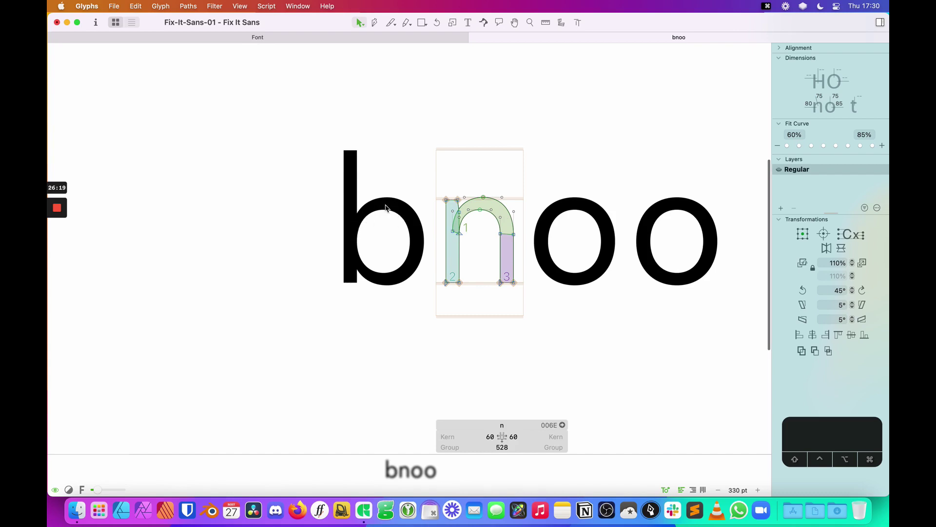
key("t")
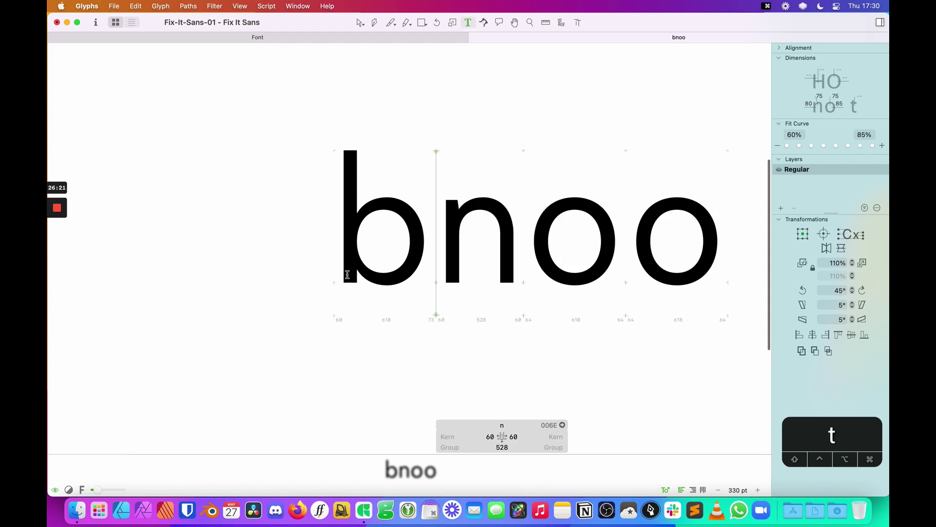
left_click(337, 249)
type("h")
key("Escape")
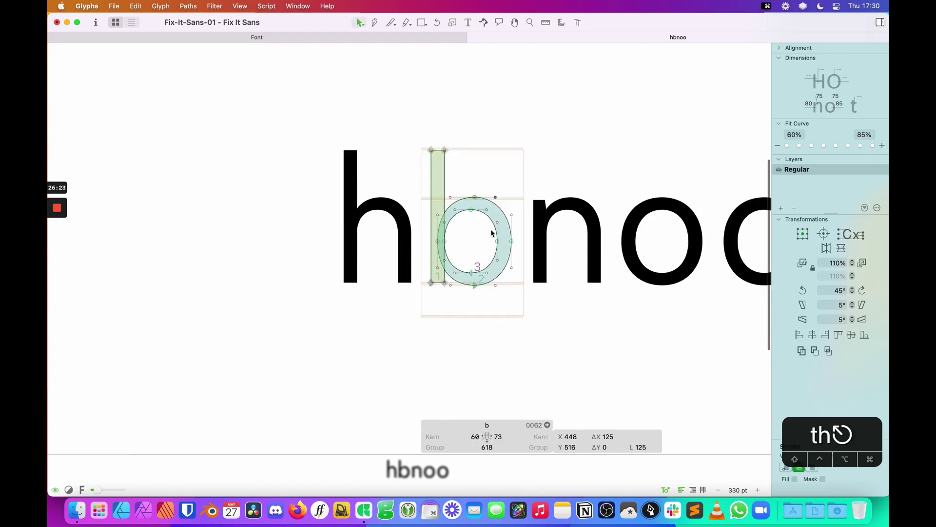
Examine the h, b, n and o together at a reduced size to compare their proportions and joins
key("t")
left_click(559, 216)
key("Escape")
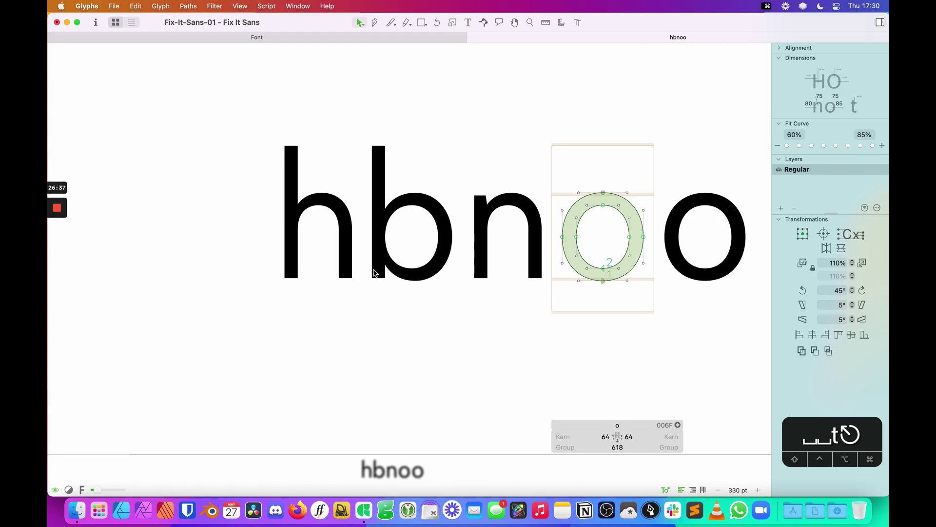
key("t")
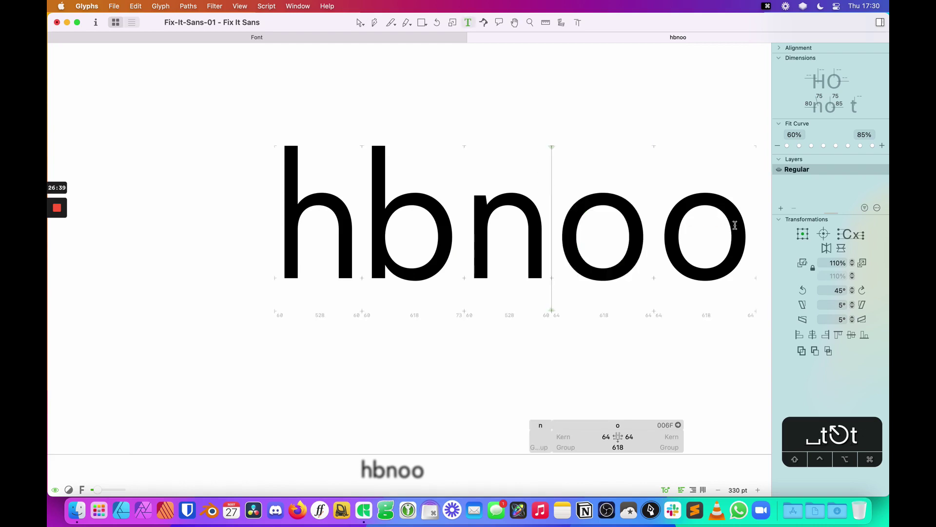
key("super+minus")
key("super+minus")
key("space")
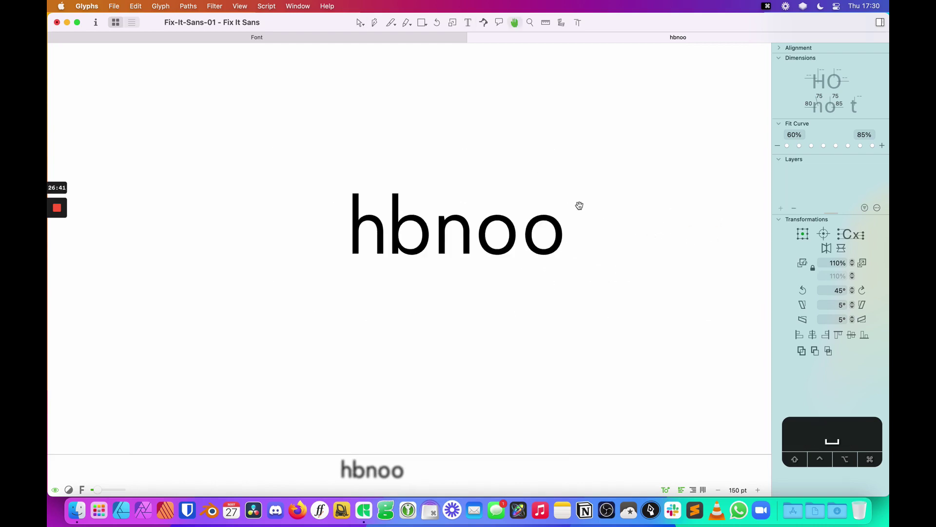
left_click_drag(579, 205, 554, 218)
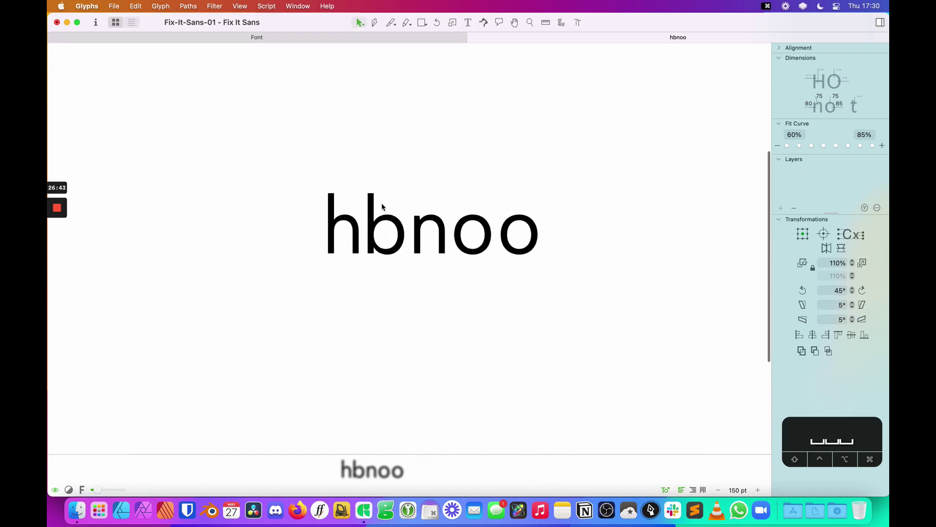
Insert the letters dpqg between the b and the n and preview the word
key("t")
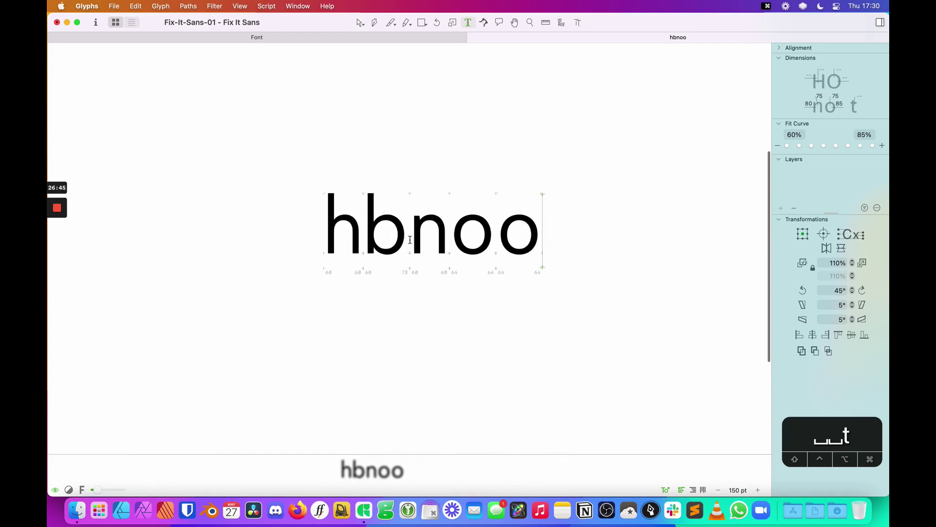
left_click(407, 249)
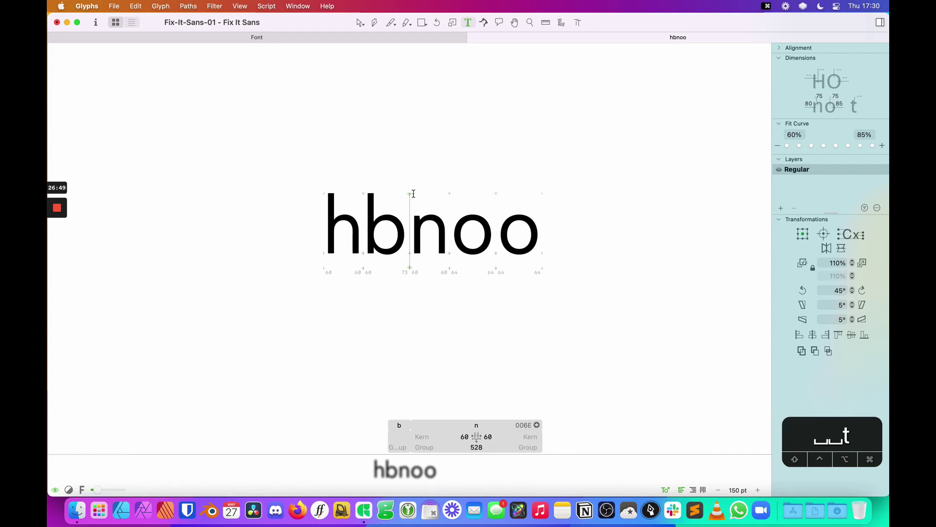
type("dpq")
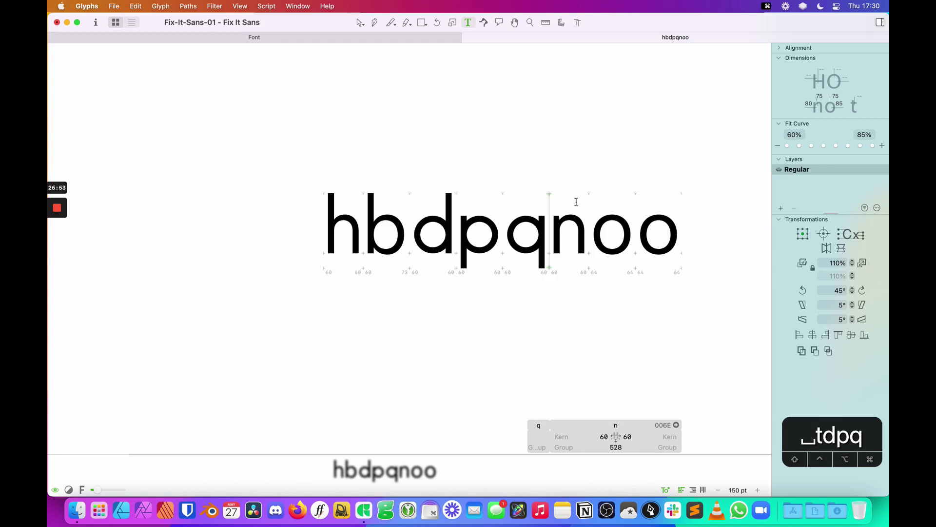
type("g")
key("Escape")
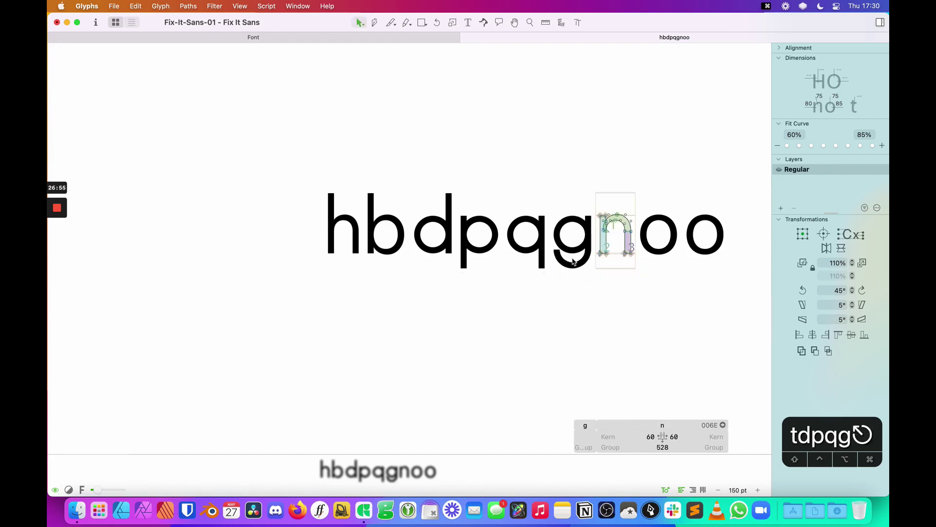
key("space")
key("space")
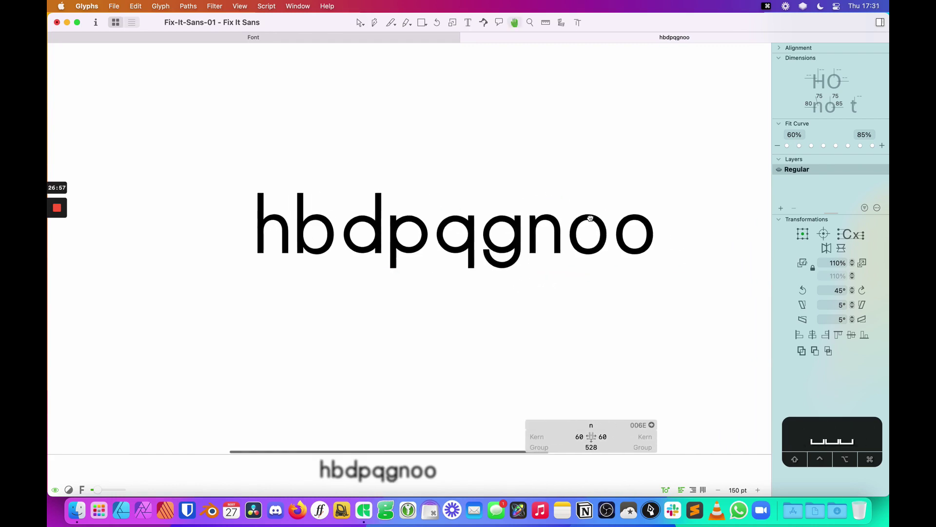
Open the b in the text for editing and copy all of its contours
key("t")
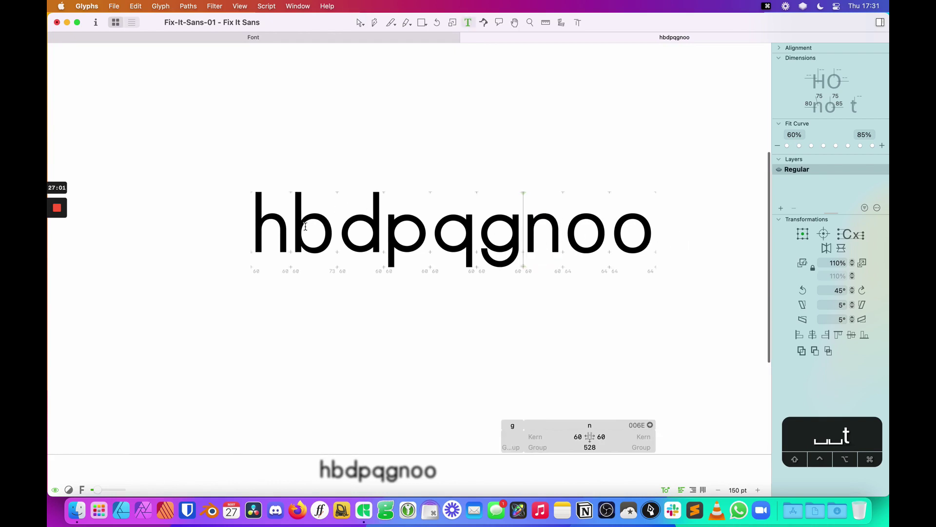
key("Escape")
double_click(318, 234)
key("super+a")
key("super+c")
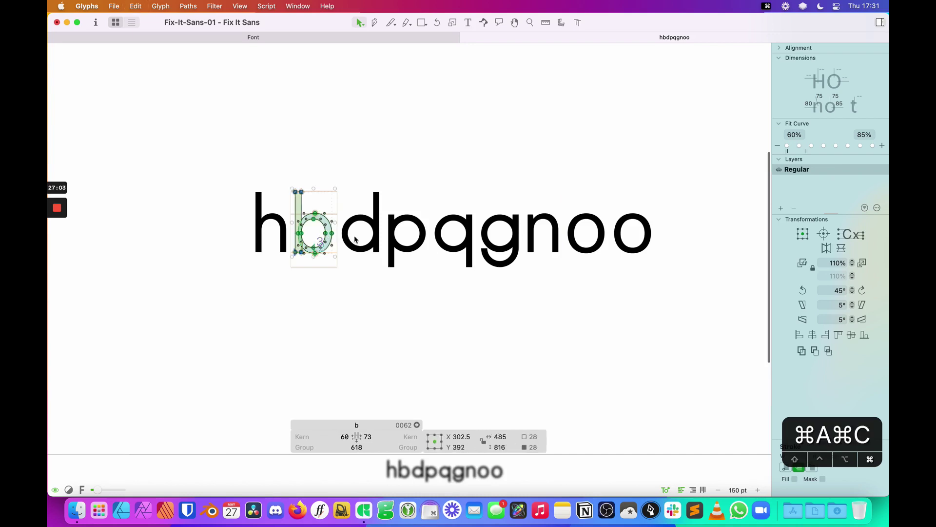
Replace all of the d's contours with the copied b contours, flipped horizontally
double_click(336, 242)
key("Delete")
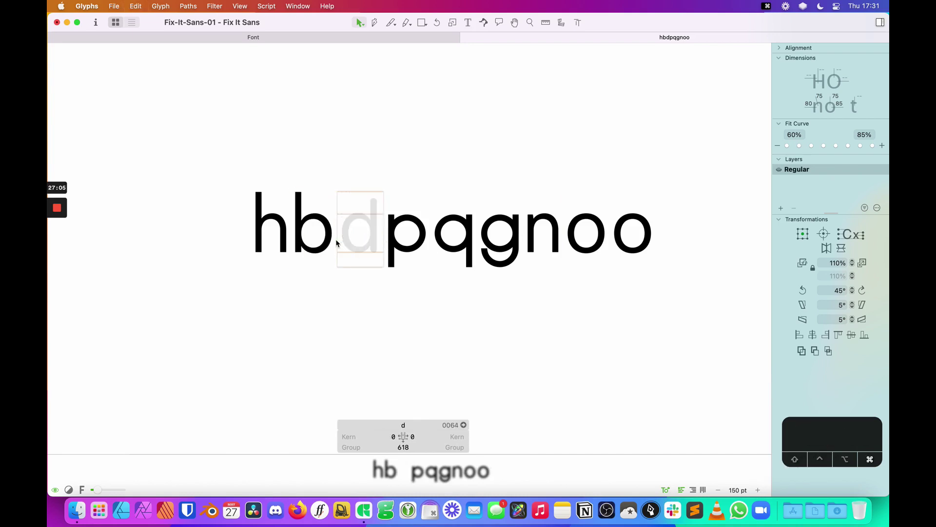
key("super+v")
left_click(826, 247)
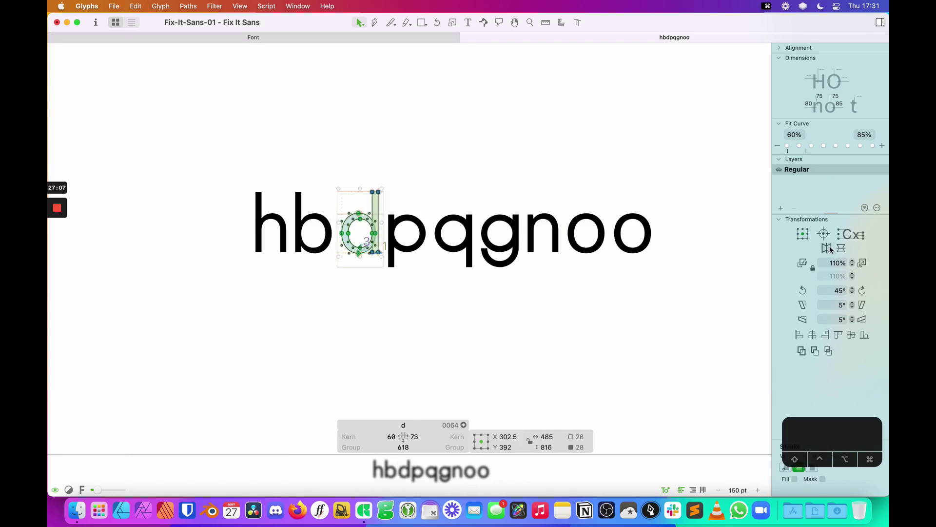
Set the right sidebearing of the d and of the b to 60 units
left_click(375, 307)
key("Tab")
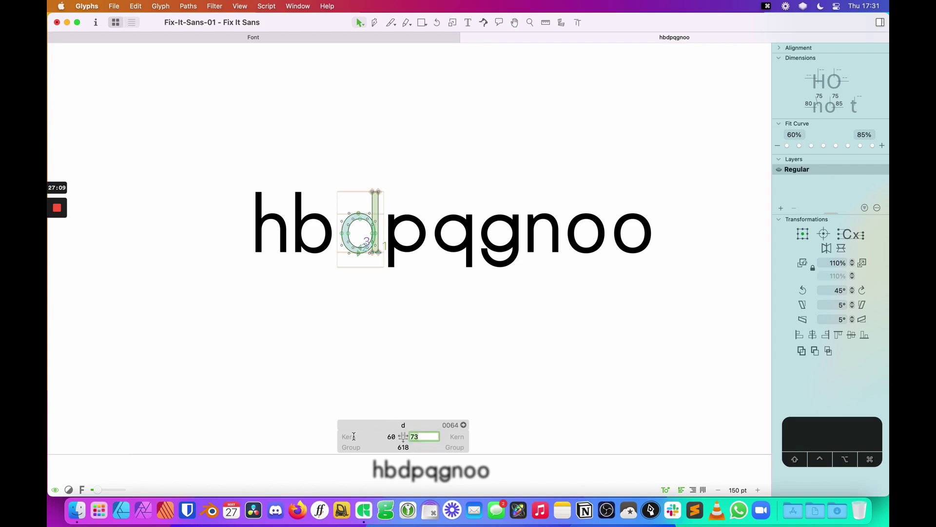
type("60")
key("Return")
double_click(314, 239)
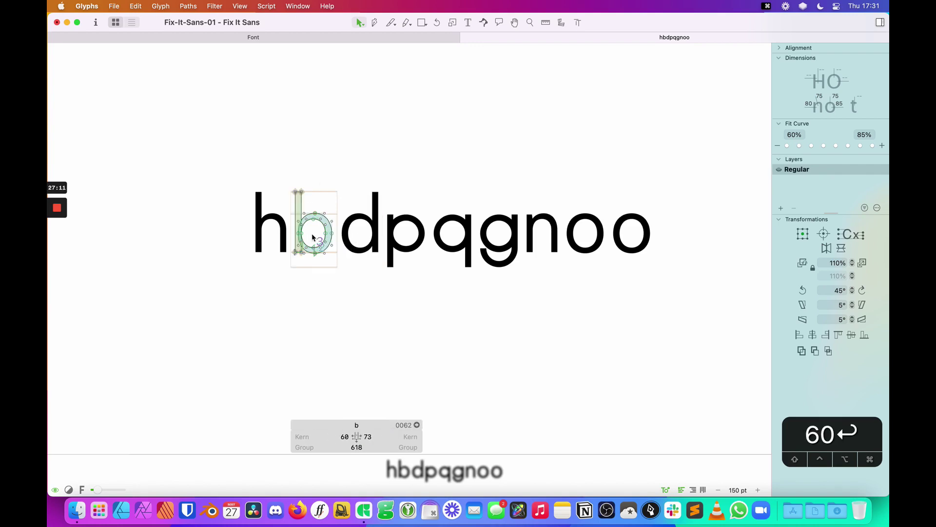
key("Tab")
type("60")
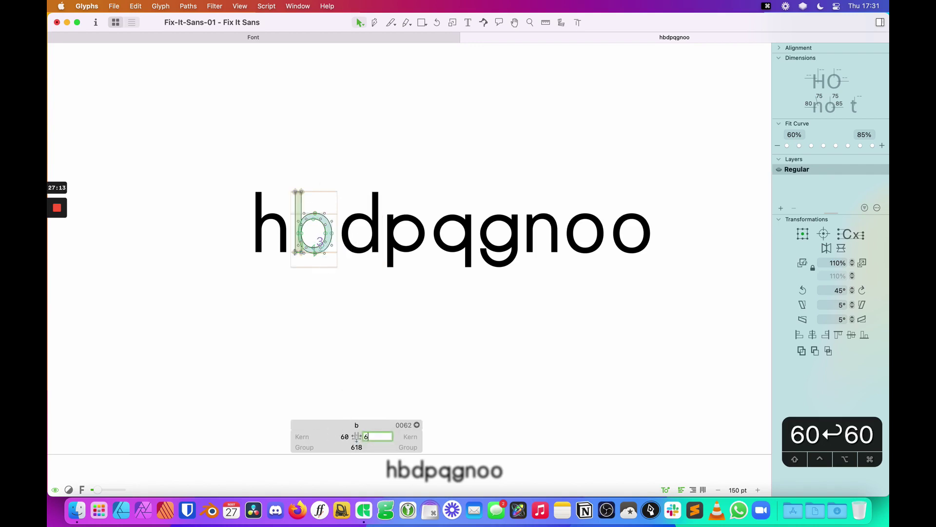
key("Return")
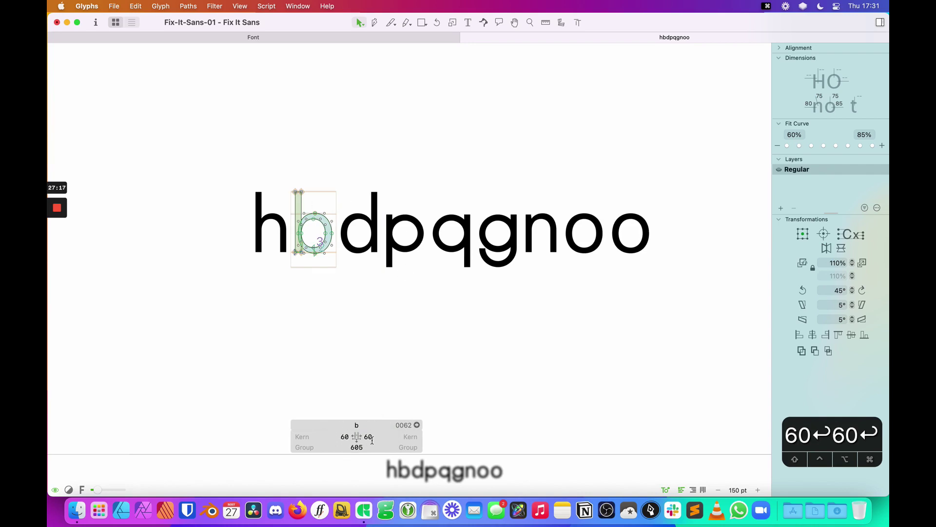
Replace all of the p's contours with the copied b contours, flipped vertically
left_click(405, 234)
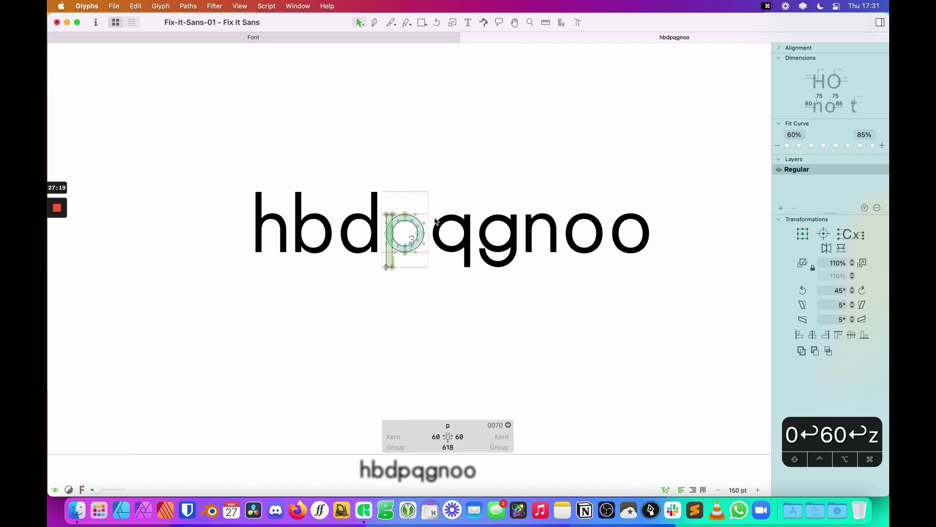
key("z")
left_click_drag(465, 178, 337, 304)
key("v")
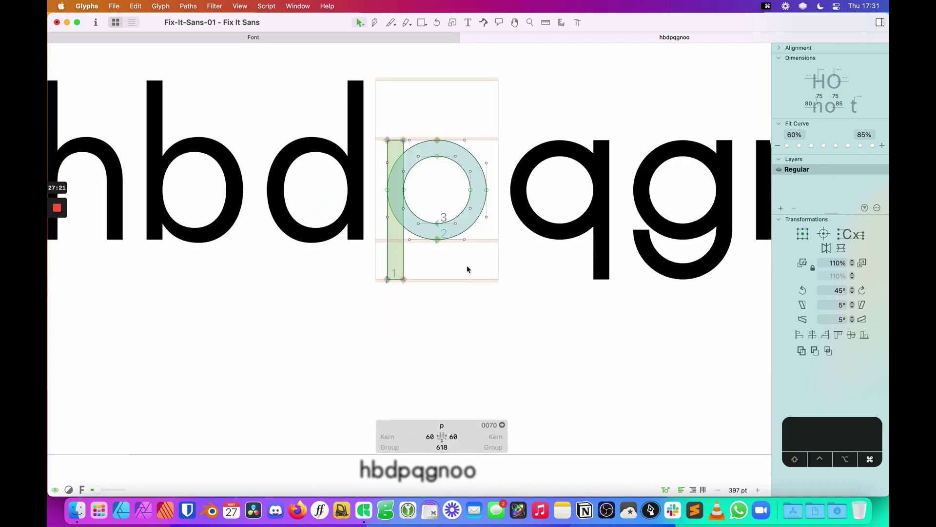
key("cmd+a")
key("BackSpace")
key("cmd+v")
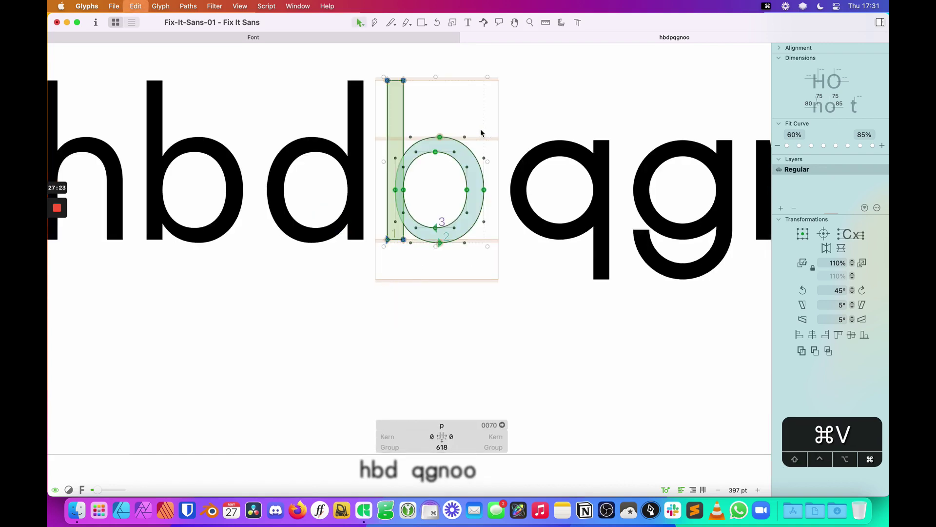
left_click(841, 248)
left_click(405, 83)
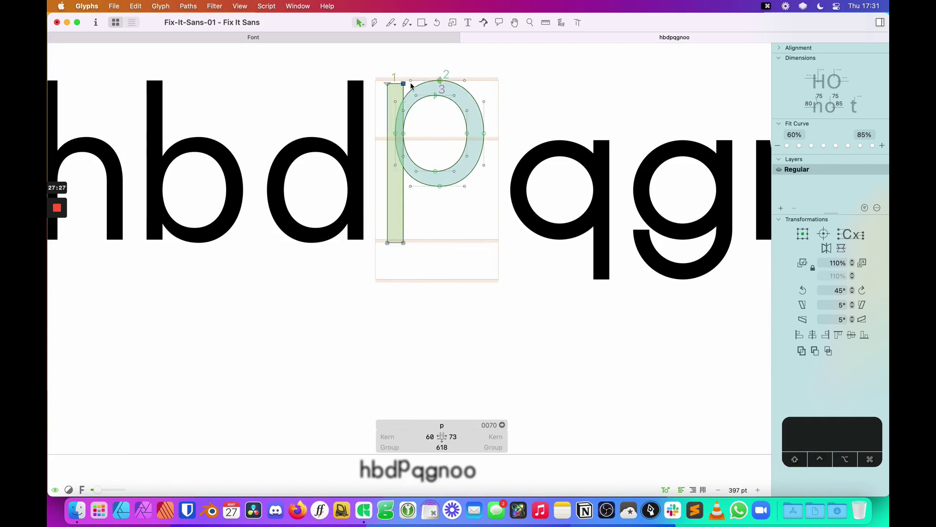
Move all of the p's contours down to Y 109, bringing the stem's top to the x-height line
key("super+a")
left_click_drag(404, 86, 407, 140)
key("z")
left_click(355, 203)
key("v")
key("Down")
key("Down")
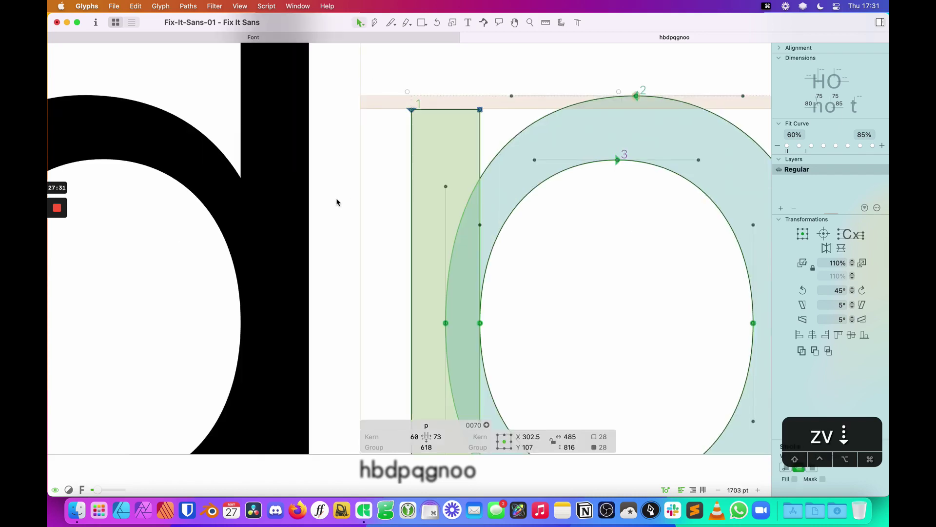
key("Up")
key("Up")
key("Up")
key("Down")
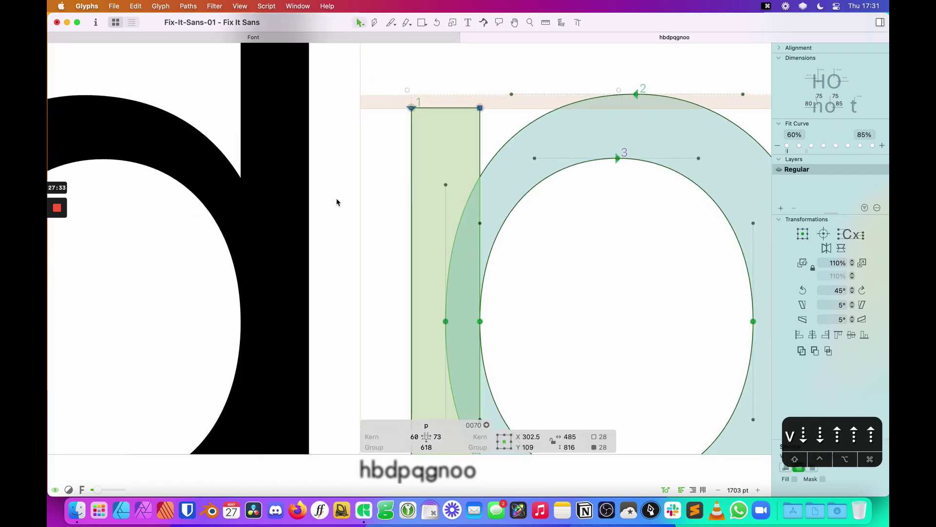
key("Up")
Nudge the p's contours down one unit to Y 108 so the stem's top aligns exactly with the x-height
key("super+0")
key("super+minus")
key("super+minus")
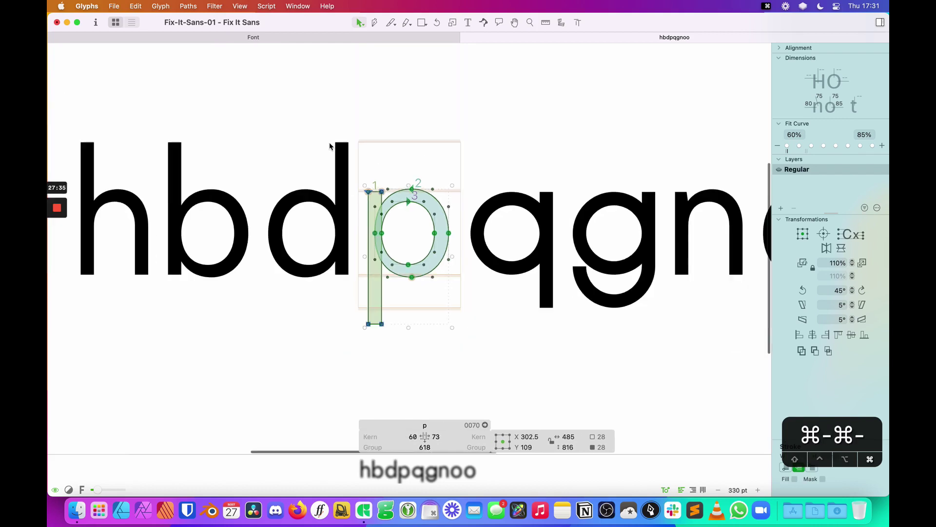
key("z")
left_click(371, 189)
key("v")
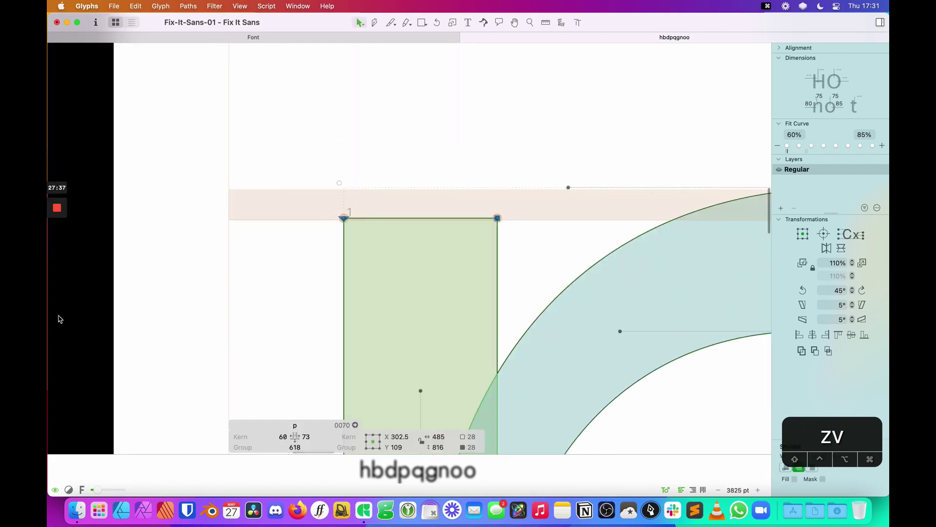
key("Down")
key("super+0")
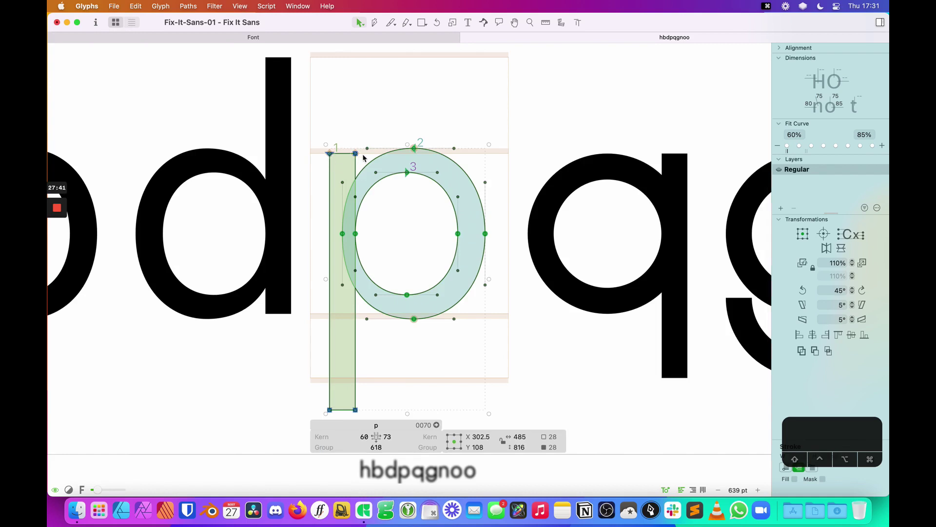
Shorten the p's stem by raising its two lower nodes to the descender line, making the outline 716 units tall
key("super+0")
left_click(372, 379)
key("space")
left_click_drag(371, 380, 399, 328)
left_click_drag(388, 365, 384, 328)
left_click(411, 322)
key("space")
scroll(400, 305, "right", 2)
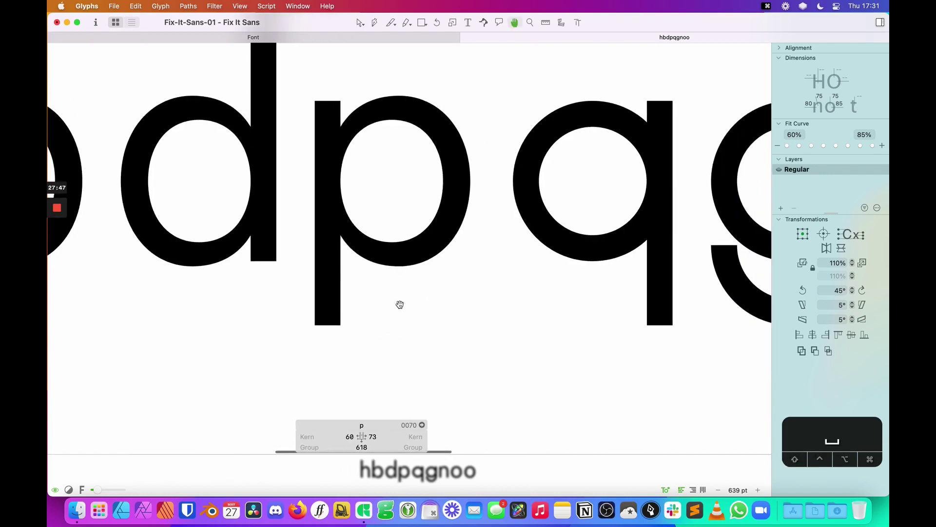
Copy all of the p's contours and replace the q's contours with them, flipped horizontally
key("super+a")
double_click(577, 316)
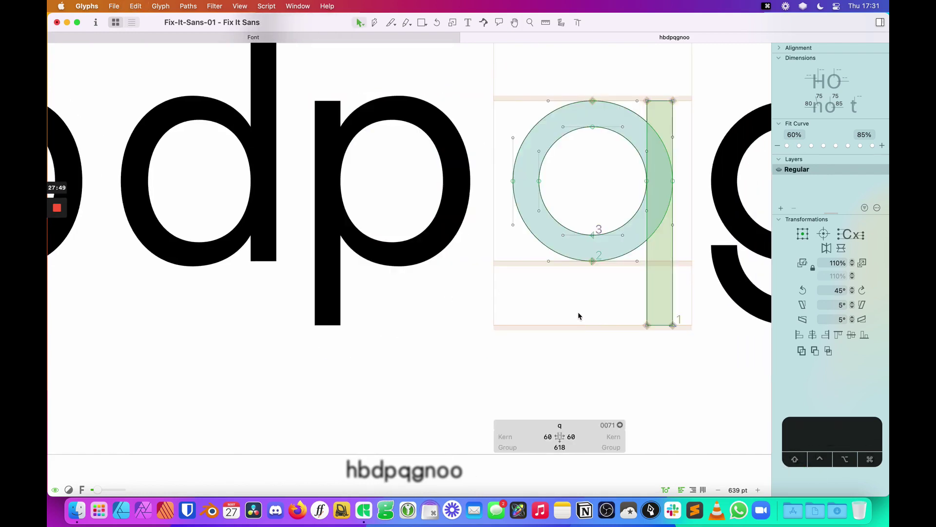
key("super+a")
key("BackSpace")
key("super+v")
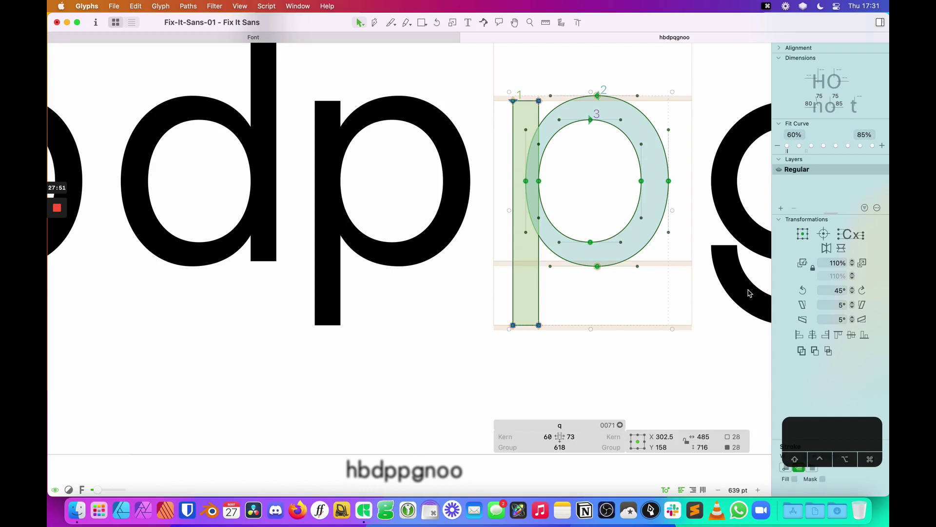
left_click(826, 248)
left_click(576, 369)
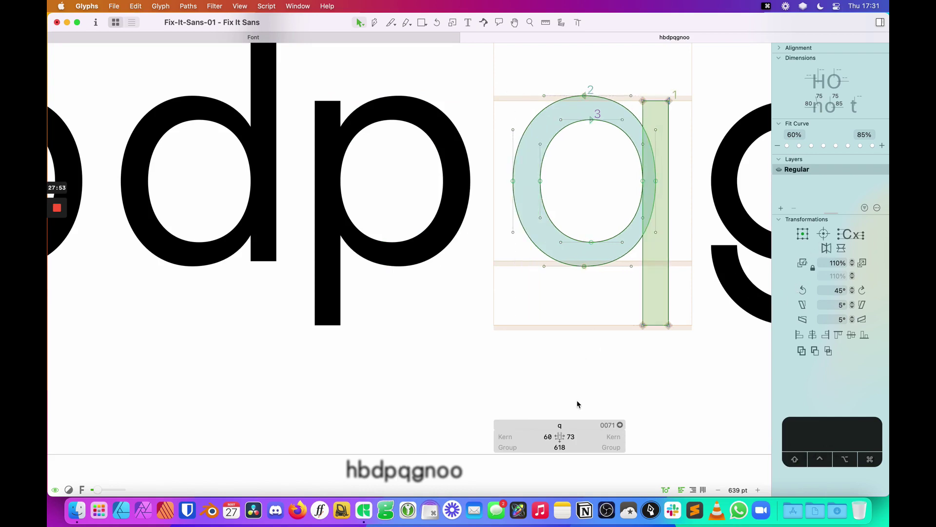
Set the right sidebearing of the q and of the p to 60 units
double_click(573, 436)
type("60")
key("Return")
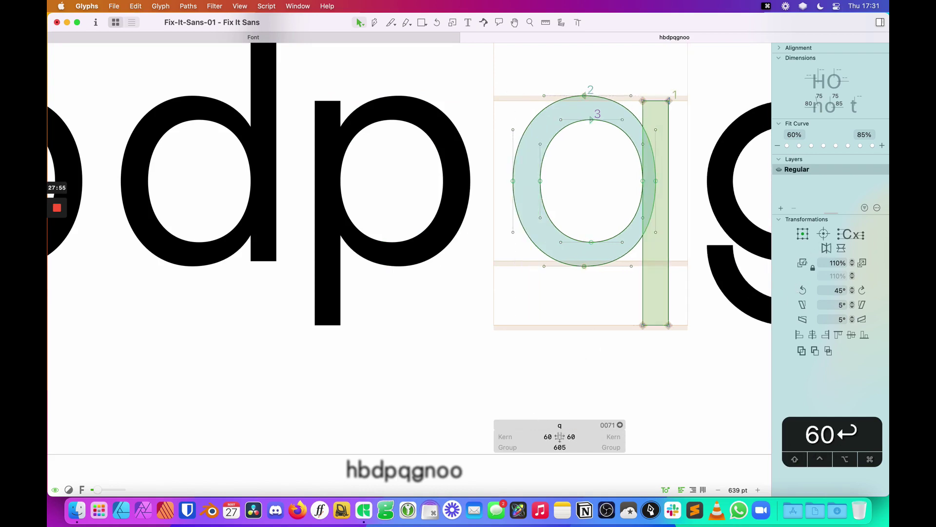
key("Home")
double_click(364, 436)
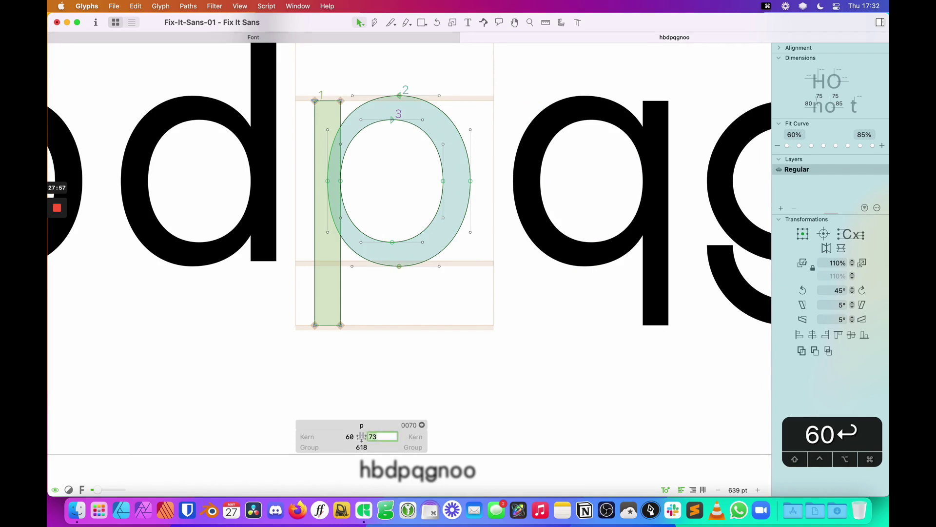
type("60")
key("Return")
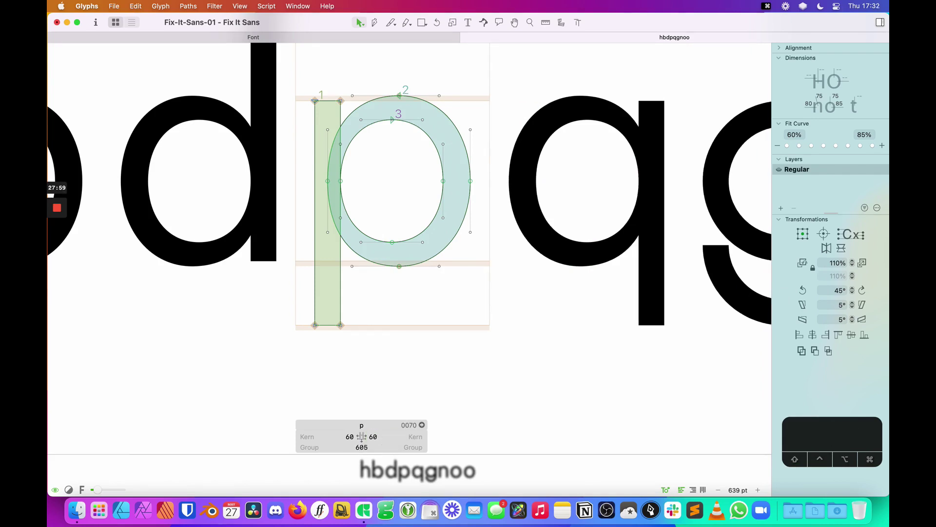
Return to the font's glyph overview and select the lowercase y
key("super+minus")
key("super+minus")
key("super+minus")
key("t")
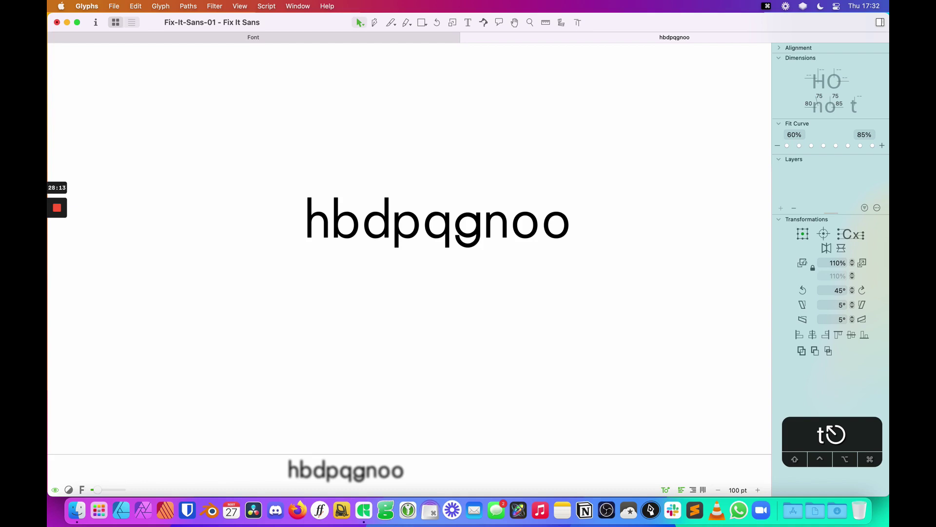
left_click(466, 37)
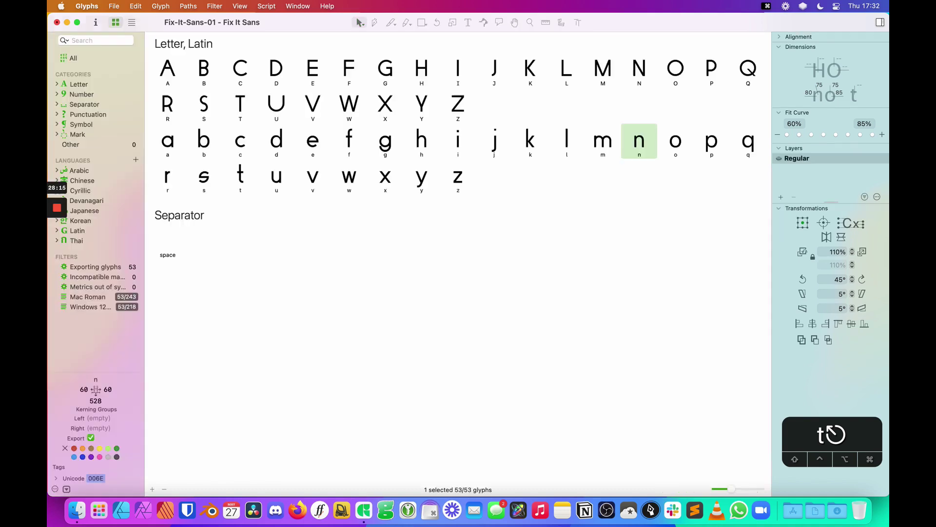
key("y")
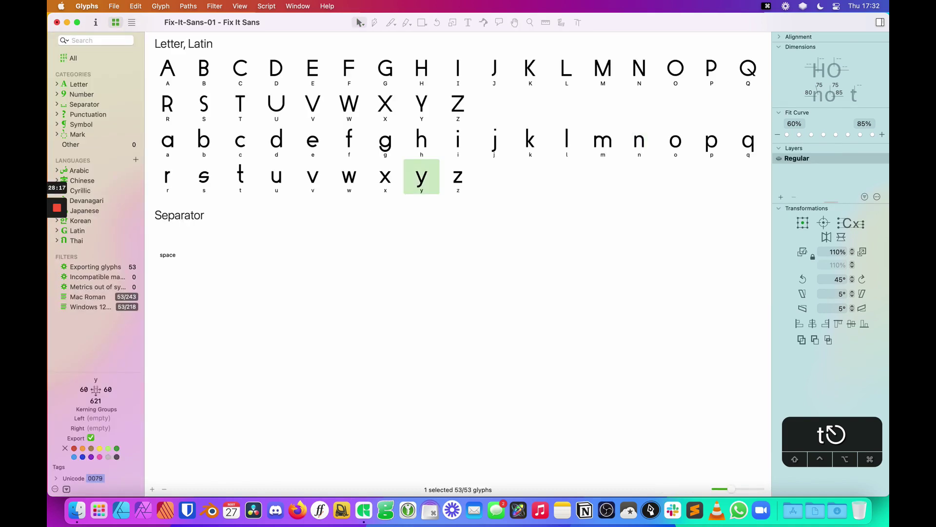